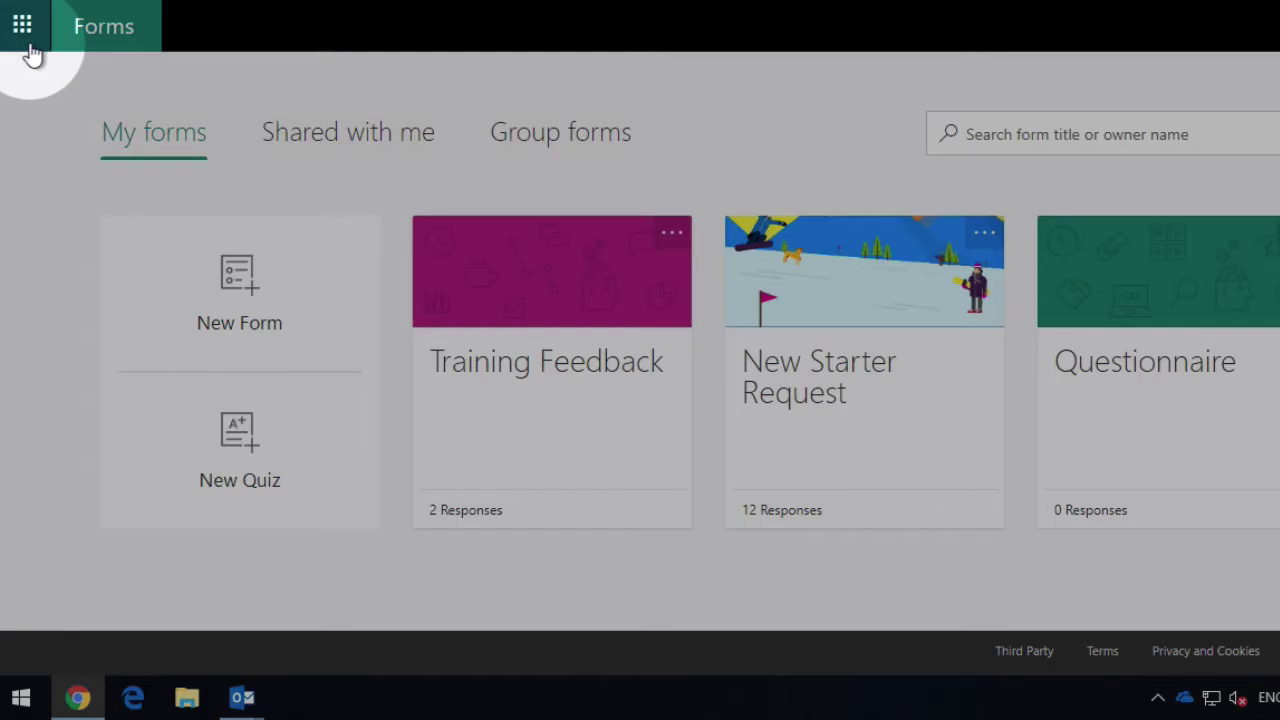
Browse the full Office 365 app list, then return to Microsoft Forms
click(23, 26)
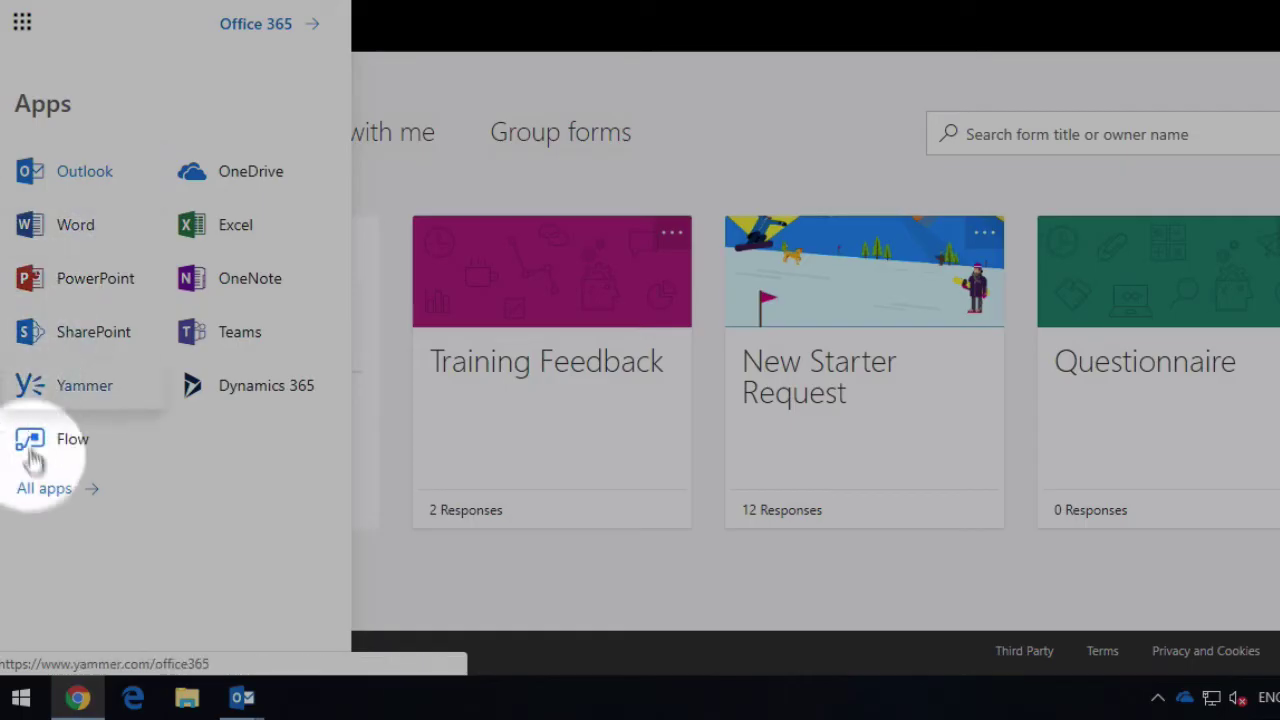
click(46, 490)
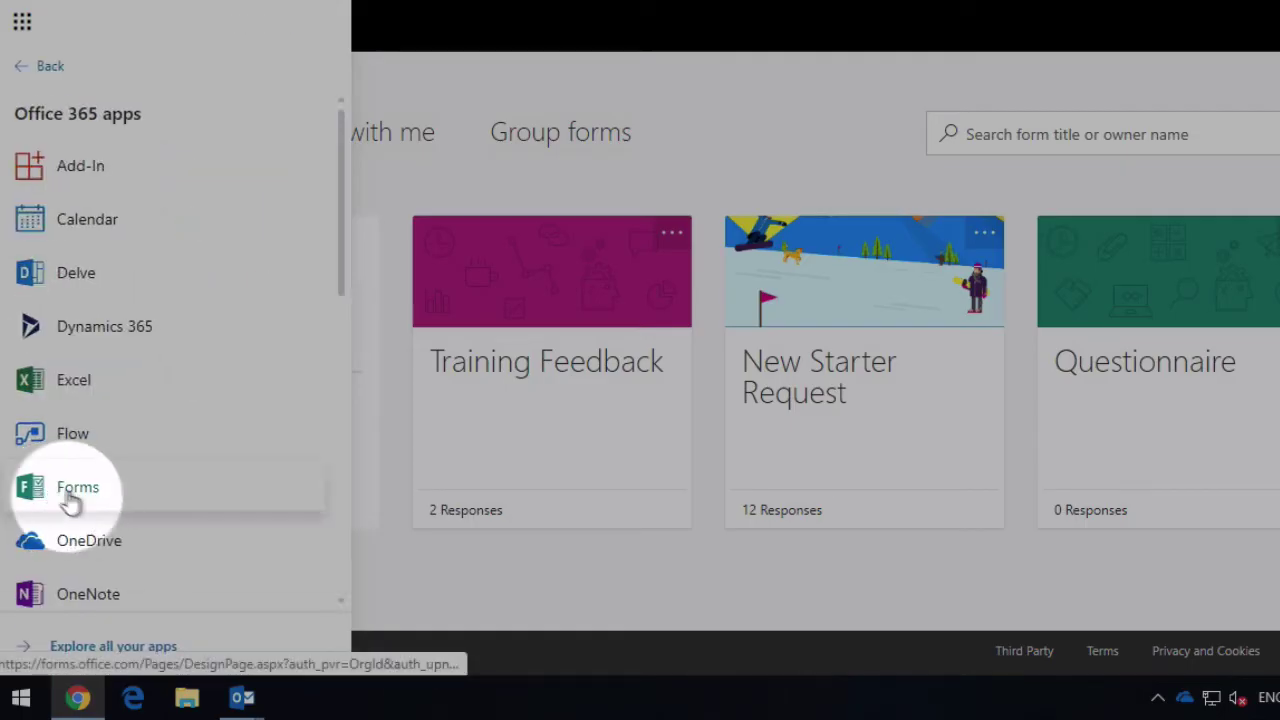
click(155, 422)
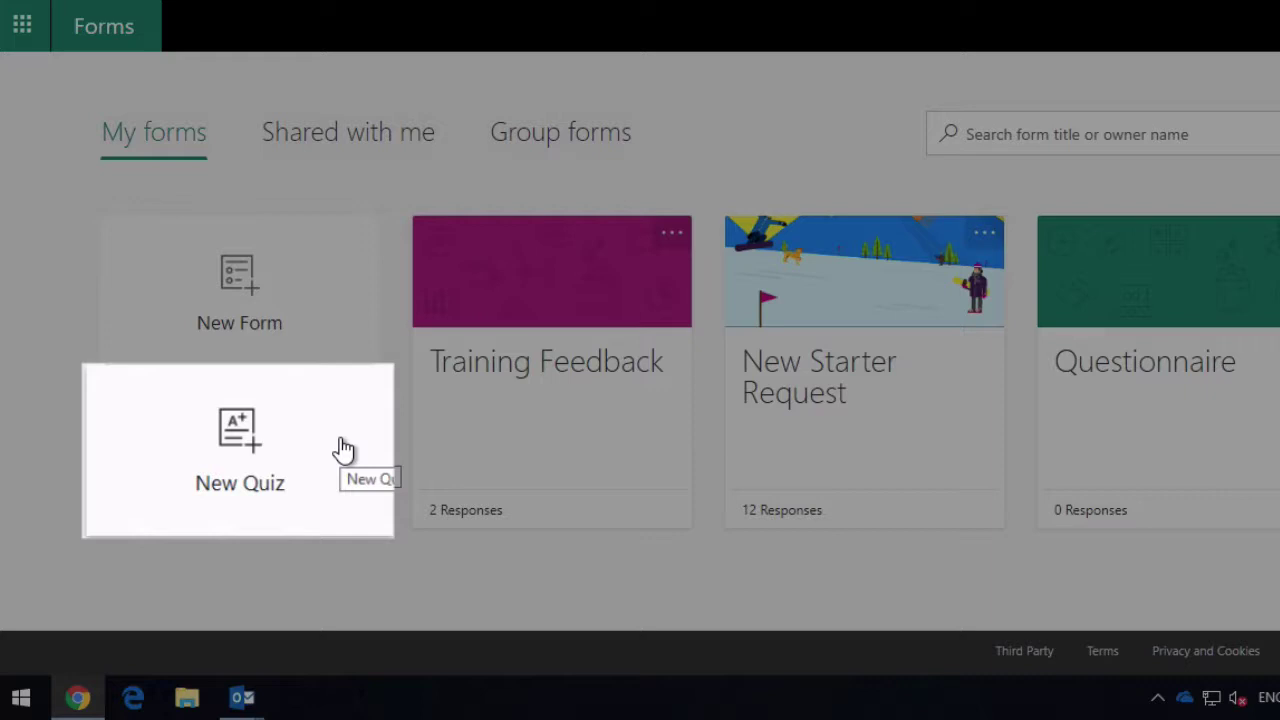
Create a new blank quiz titled 'Magna Carta Quiz'
click(340, 446)
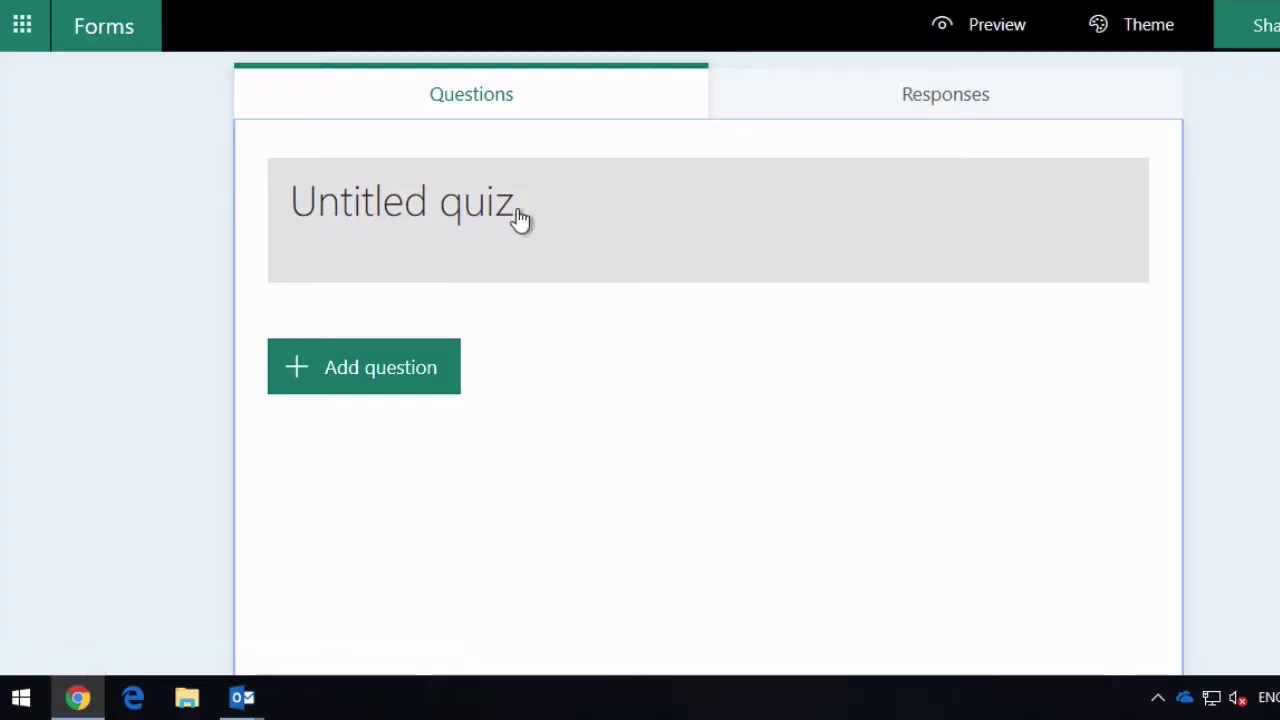
click(465, 213)
text(Magna )
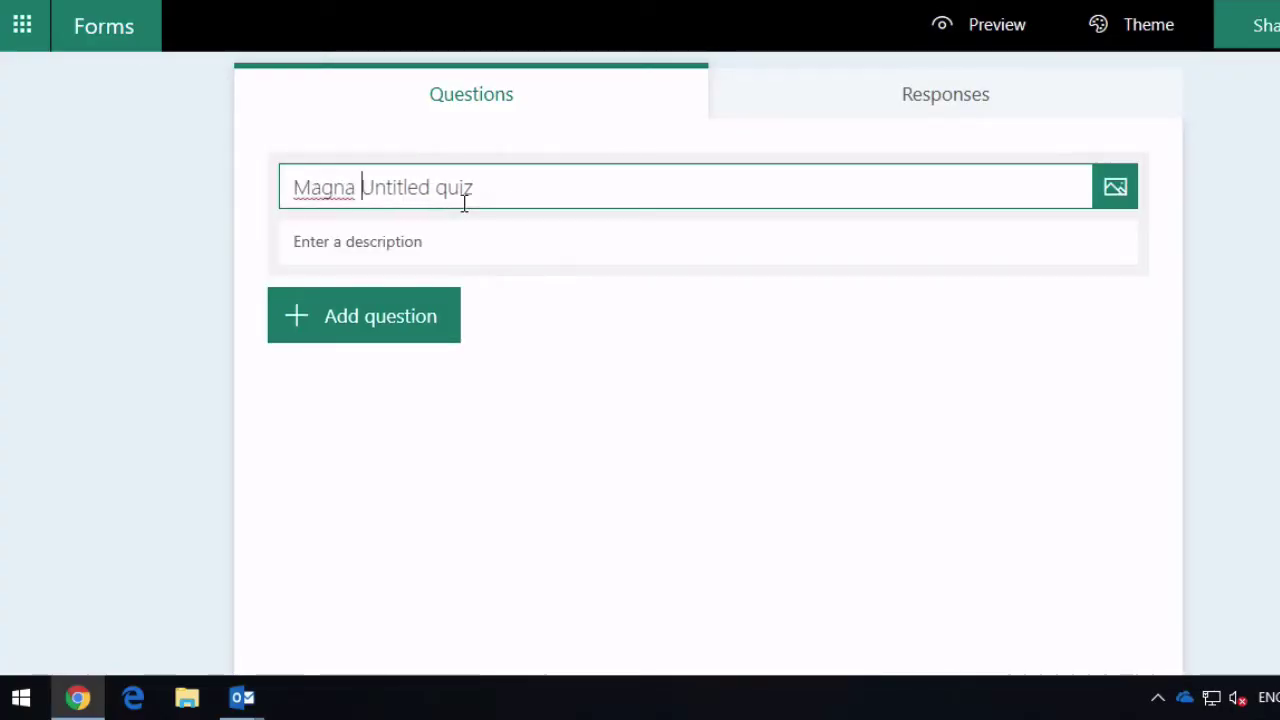
text(Carta Quiz)
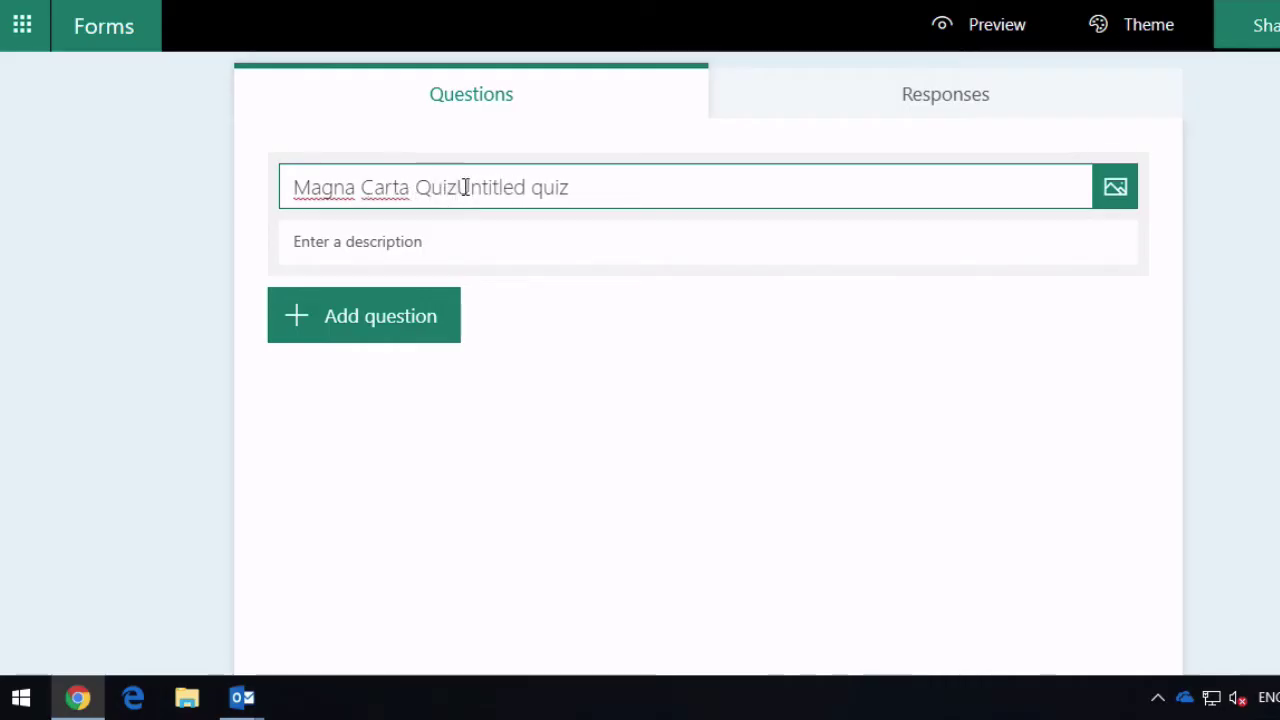
drag(462, 187, 660, 180)
key(BackSpace)
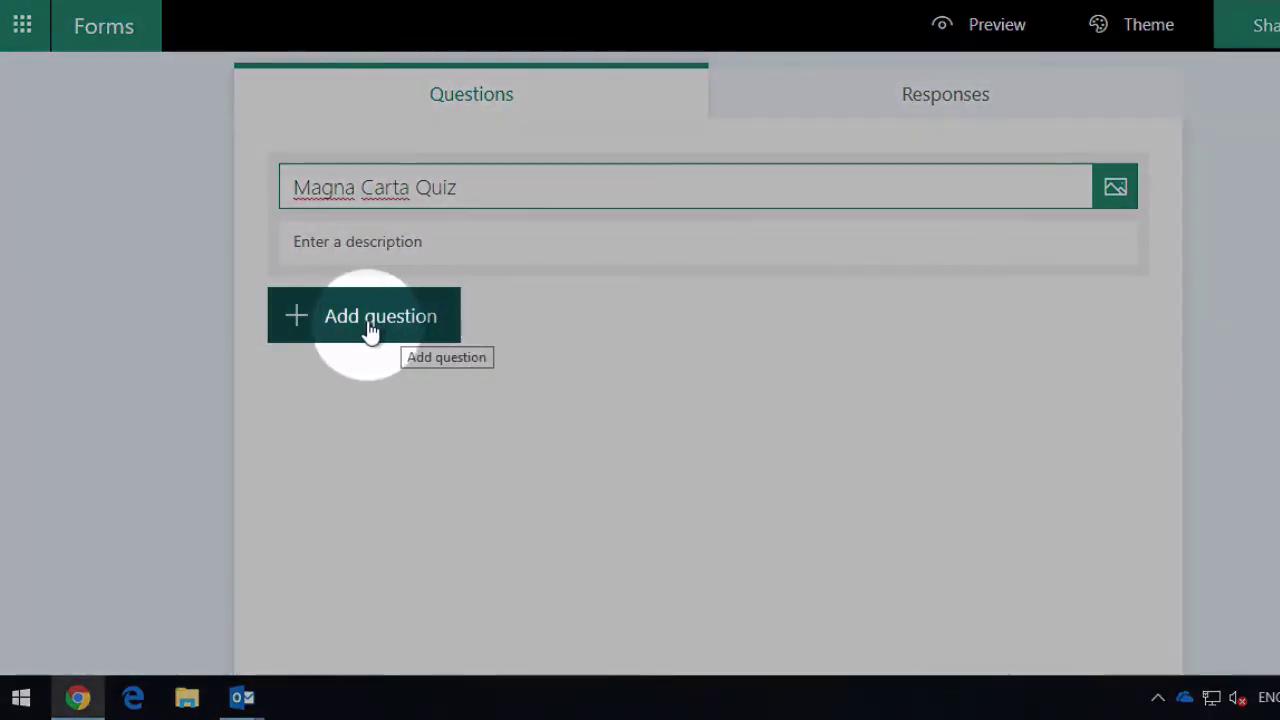
Add a choice question asking 'When was the magna carta signed?'
click(370, 316)
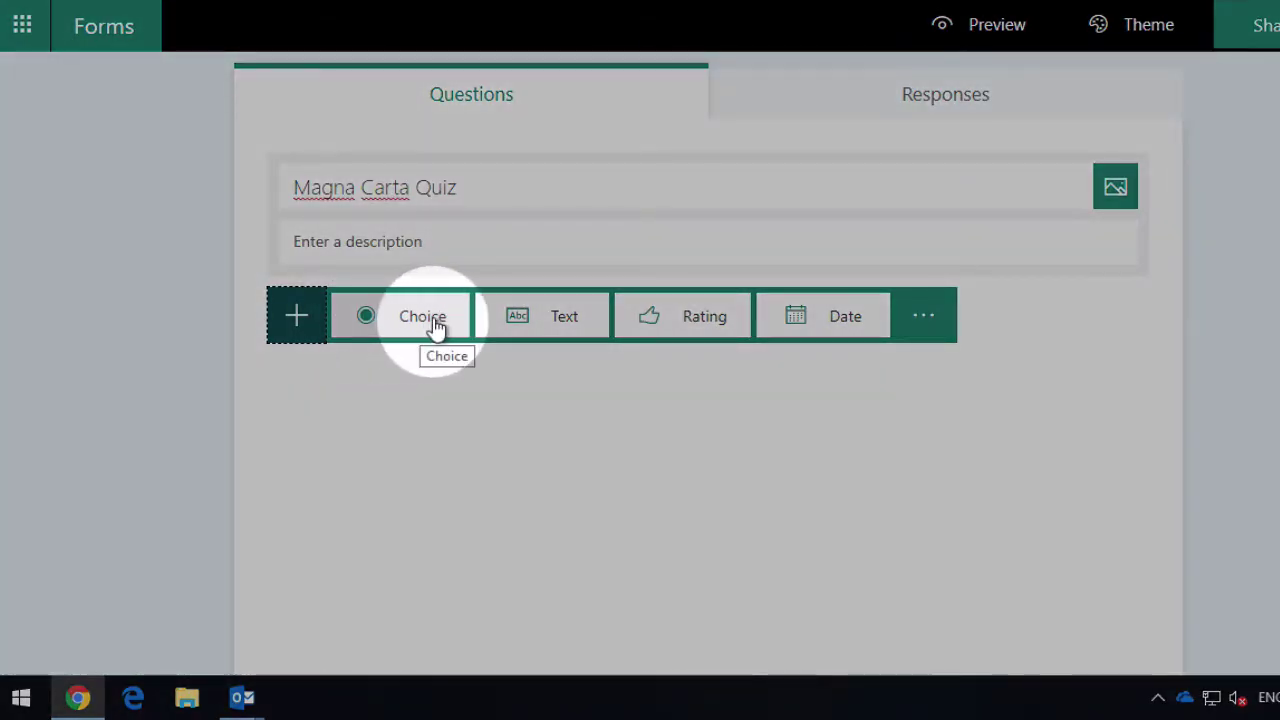
click(436, 326)
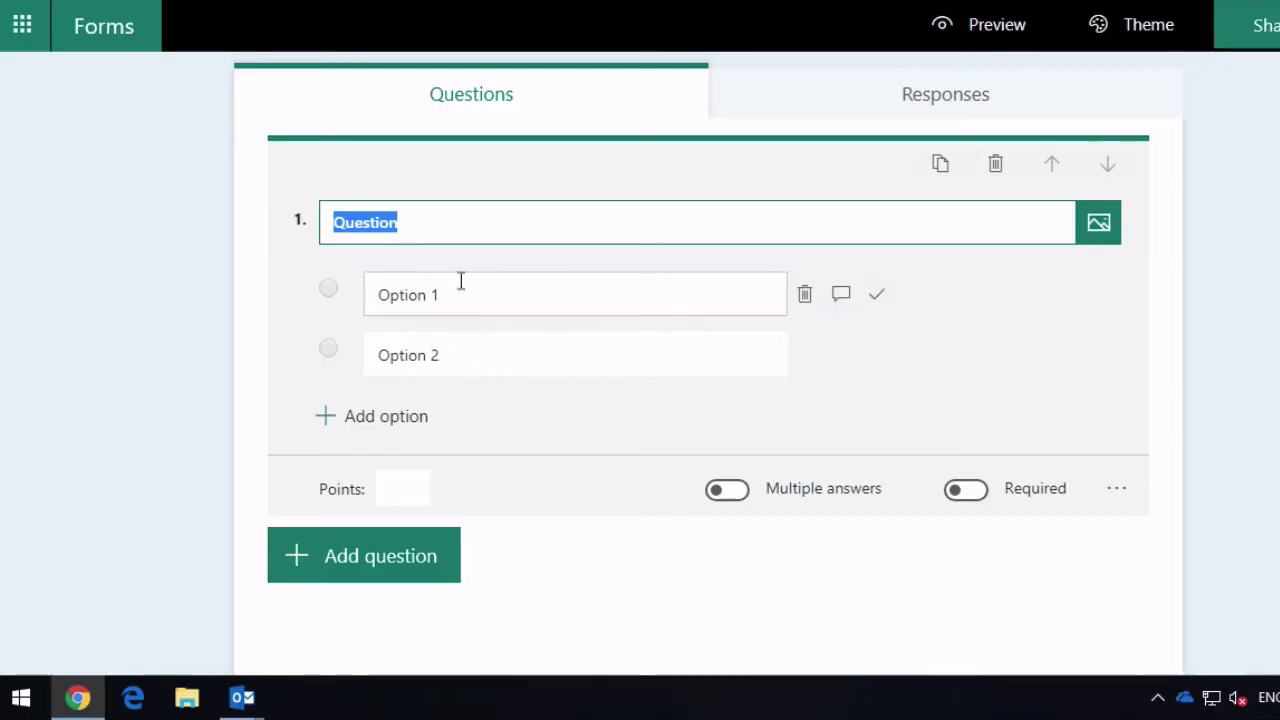
text(When )
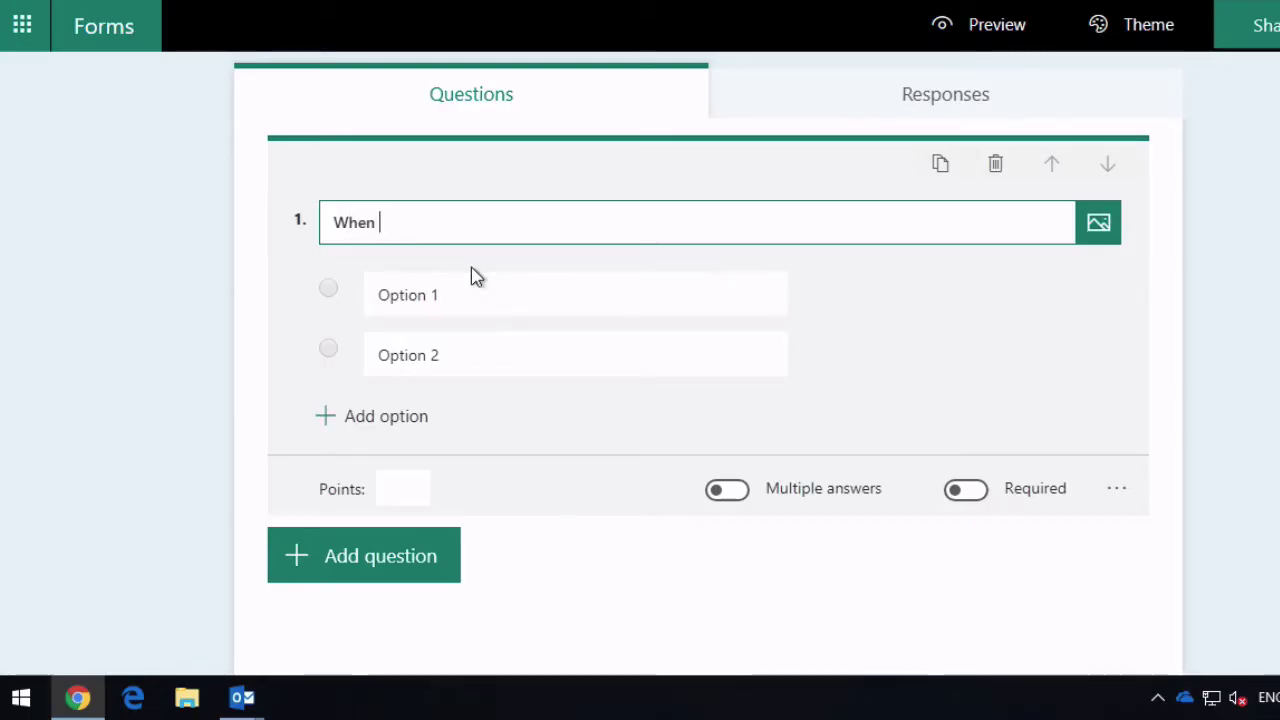
text(was the magna carta signed?)
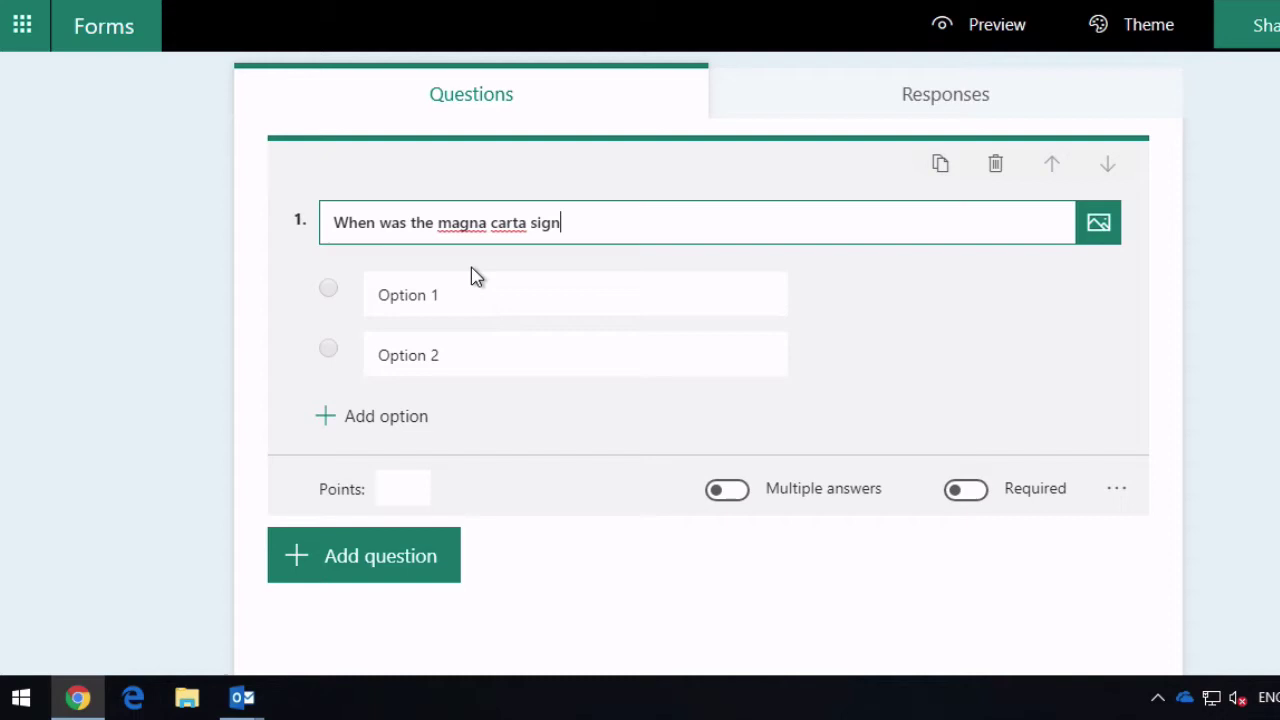
Fill in the answer options 1215, 1315 and 1415
click(477, 295)
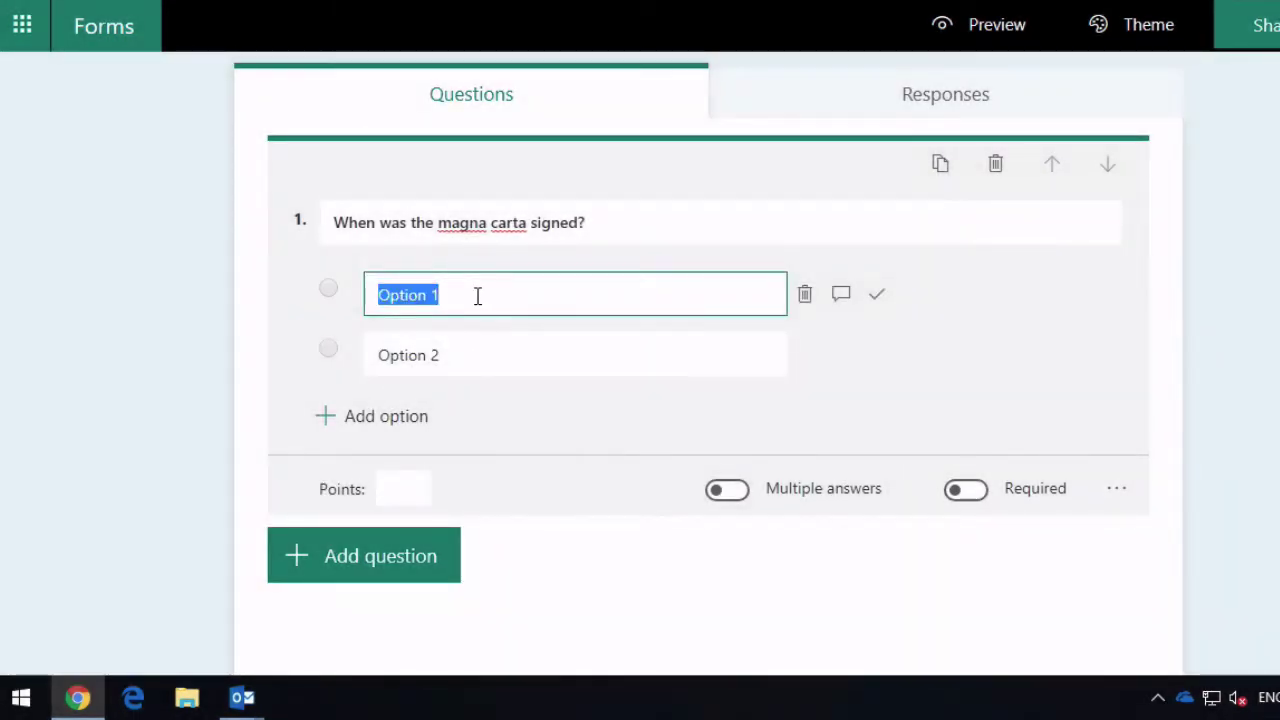
text(1215)
click(423, 355)
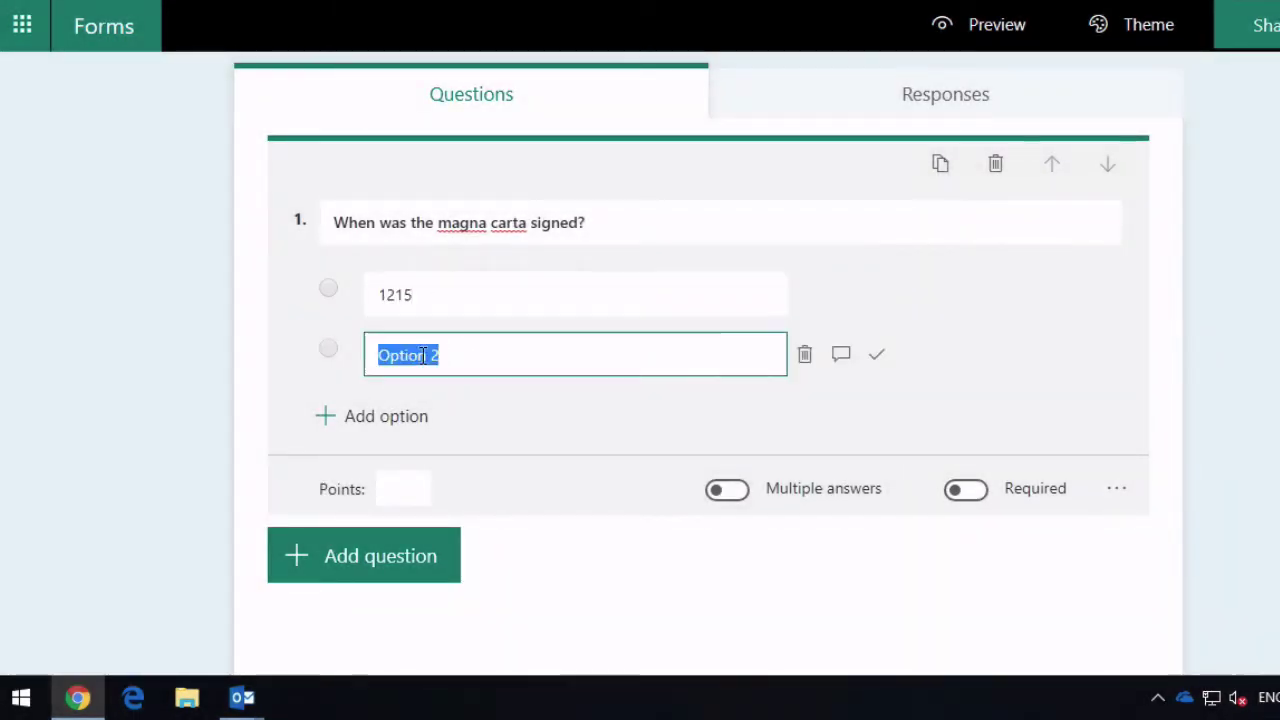
text(1315)
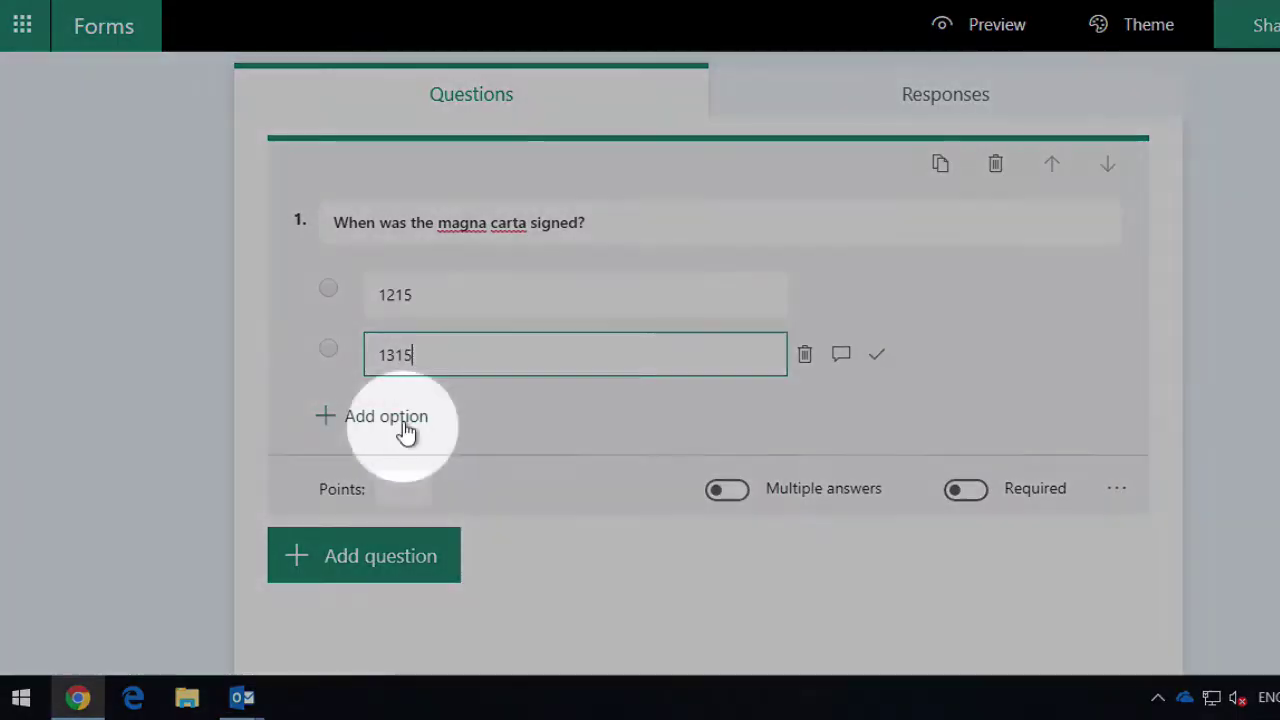
click(400, 420)
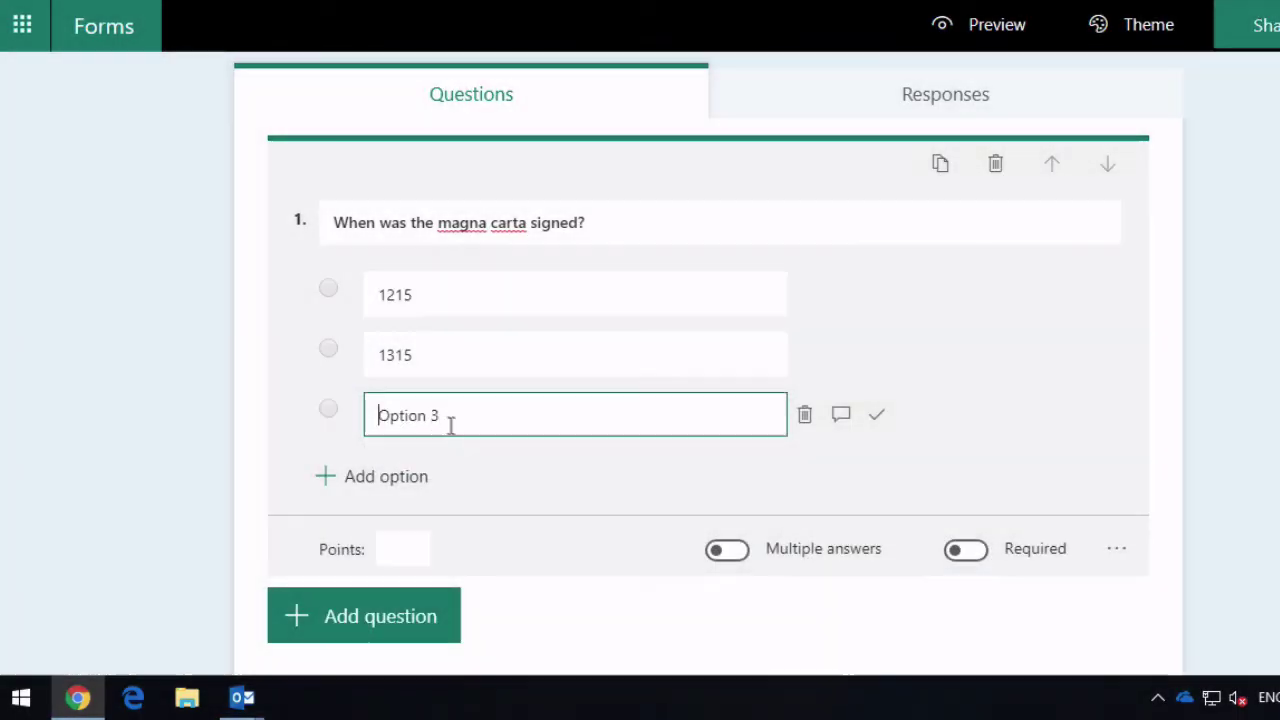
text(1415)
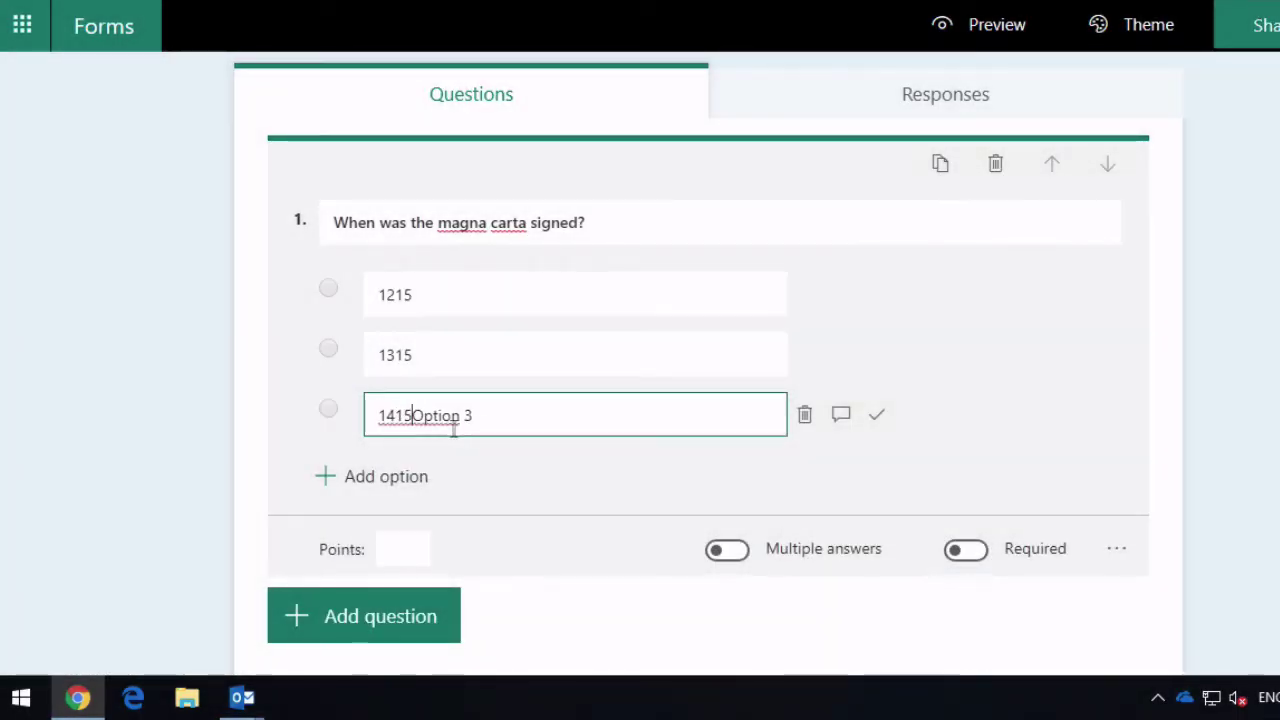
key(shift+End)
key(Delete)
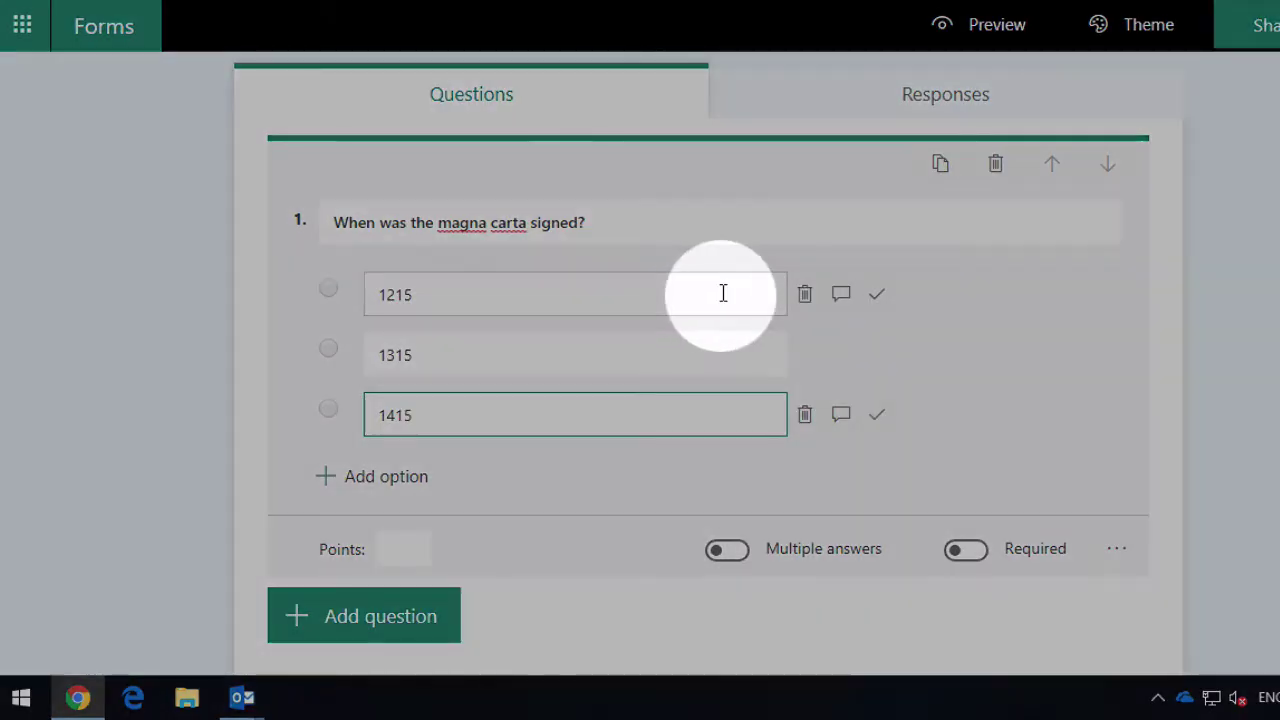
Mark 1215 as the correct answer for question 1
click(877, 299)
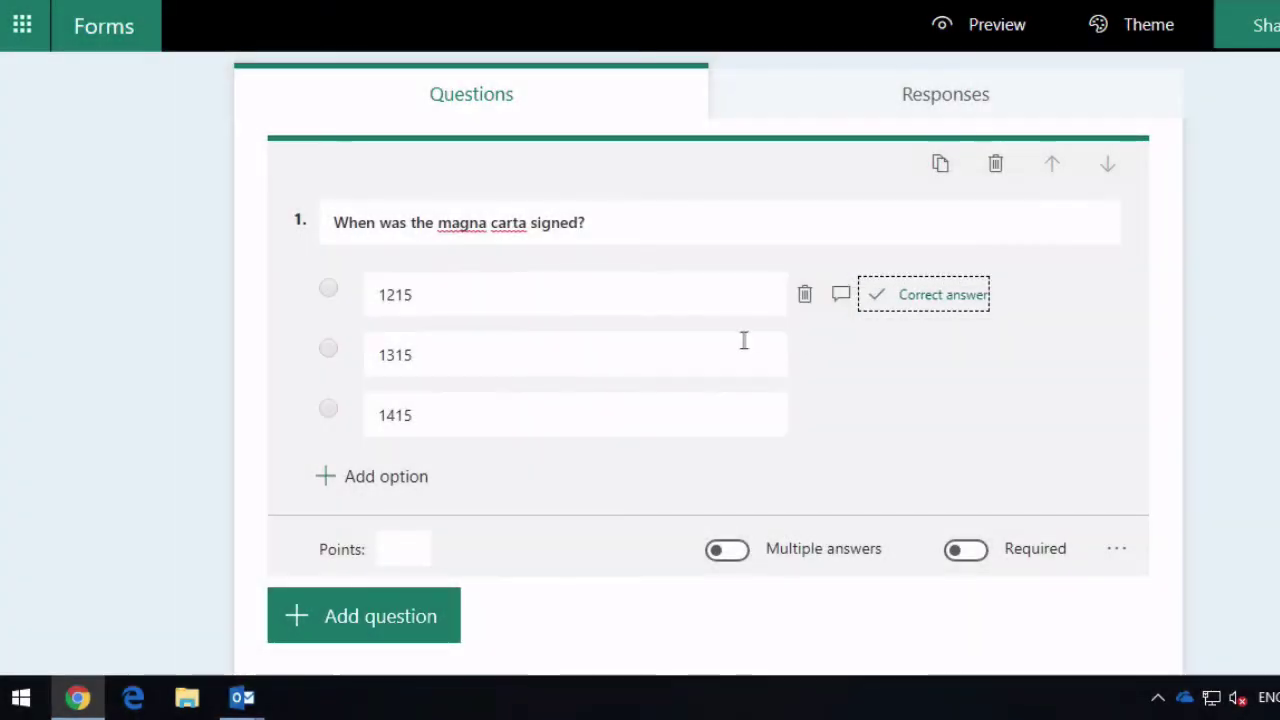
click(747, 344)
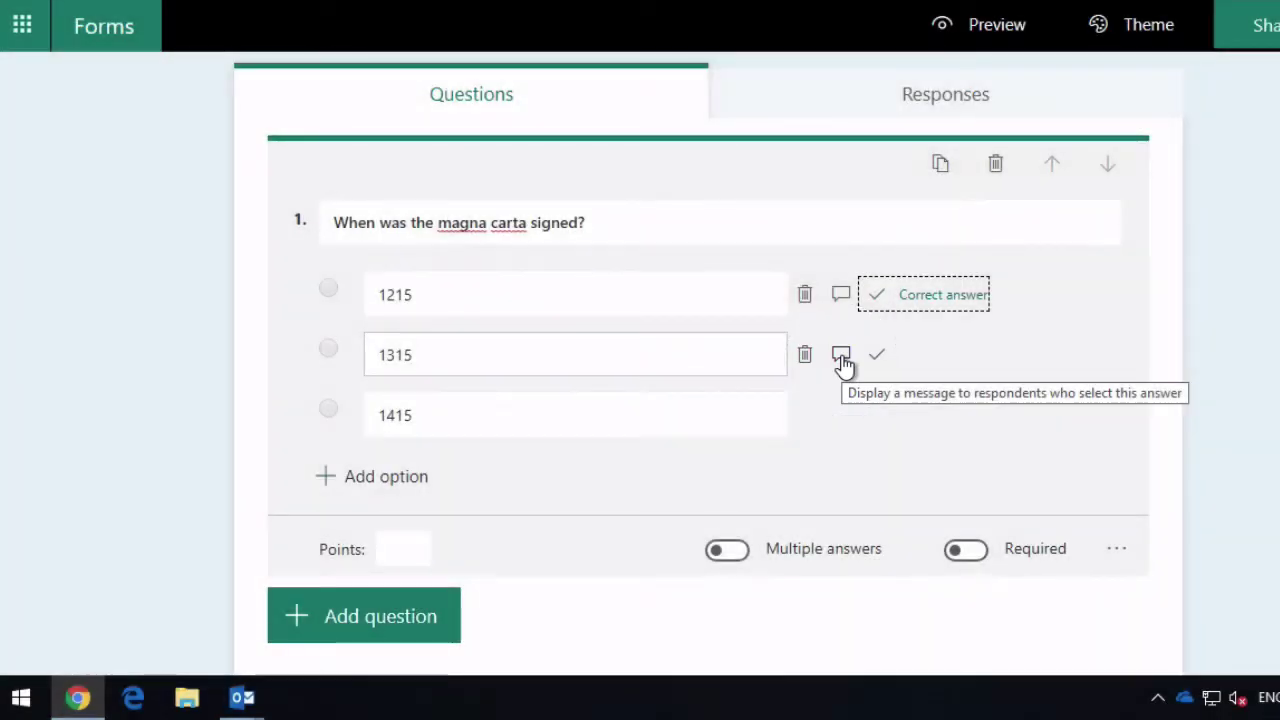
Give the 1315 option the feedback '1215 was the correct answer'
click(841, 358)
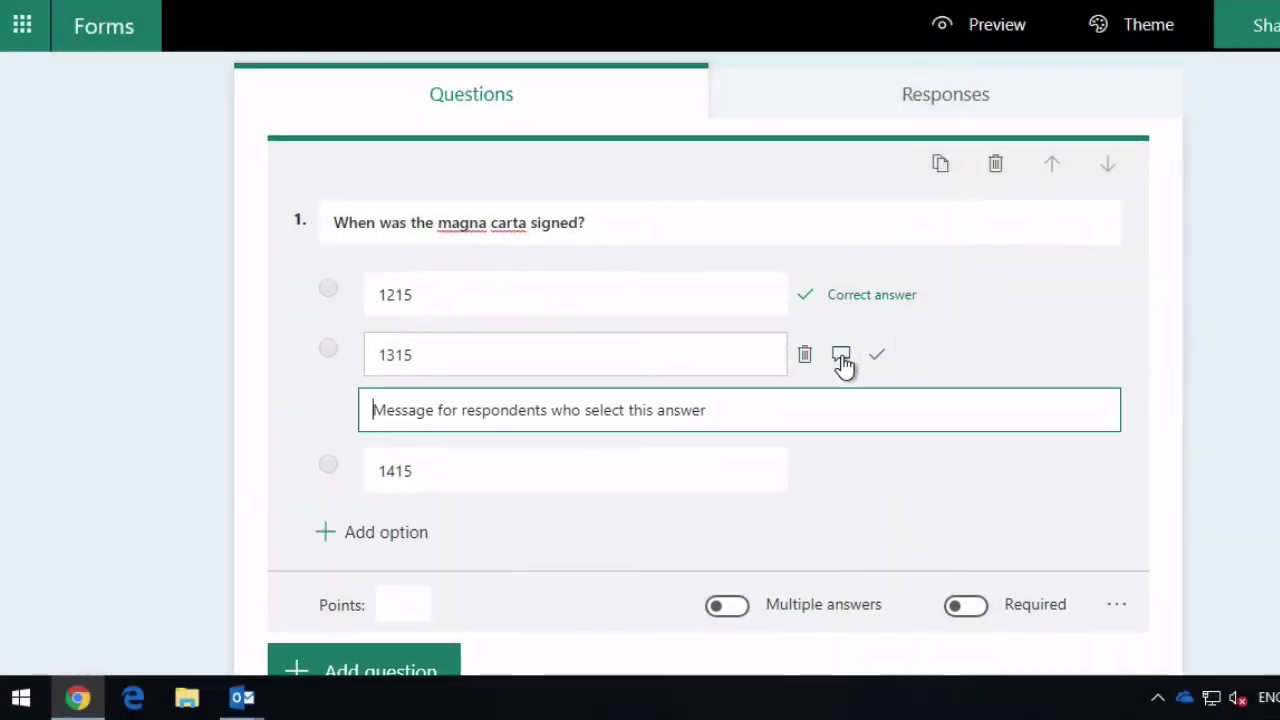
drag(730, 412, 309, 423)
key(BackSpace)
text(1215 )
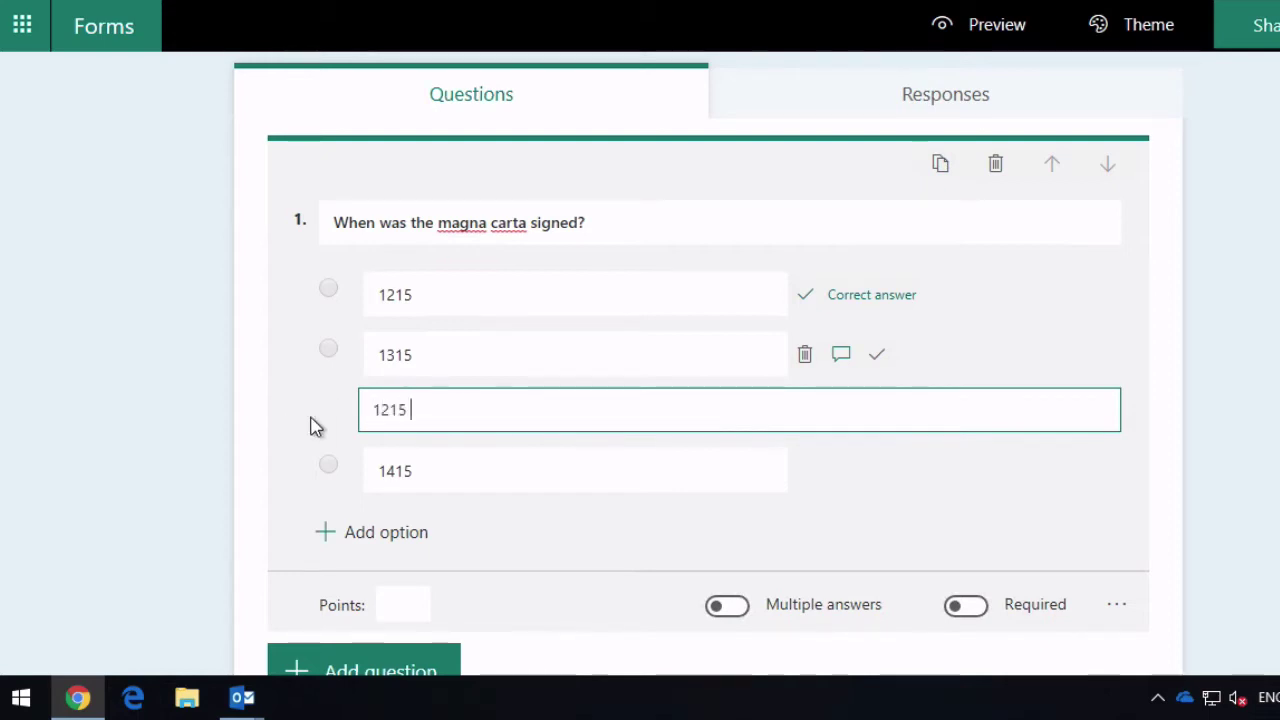
text(was the correct)
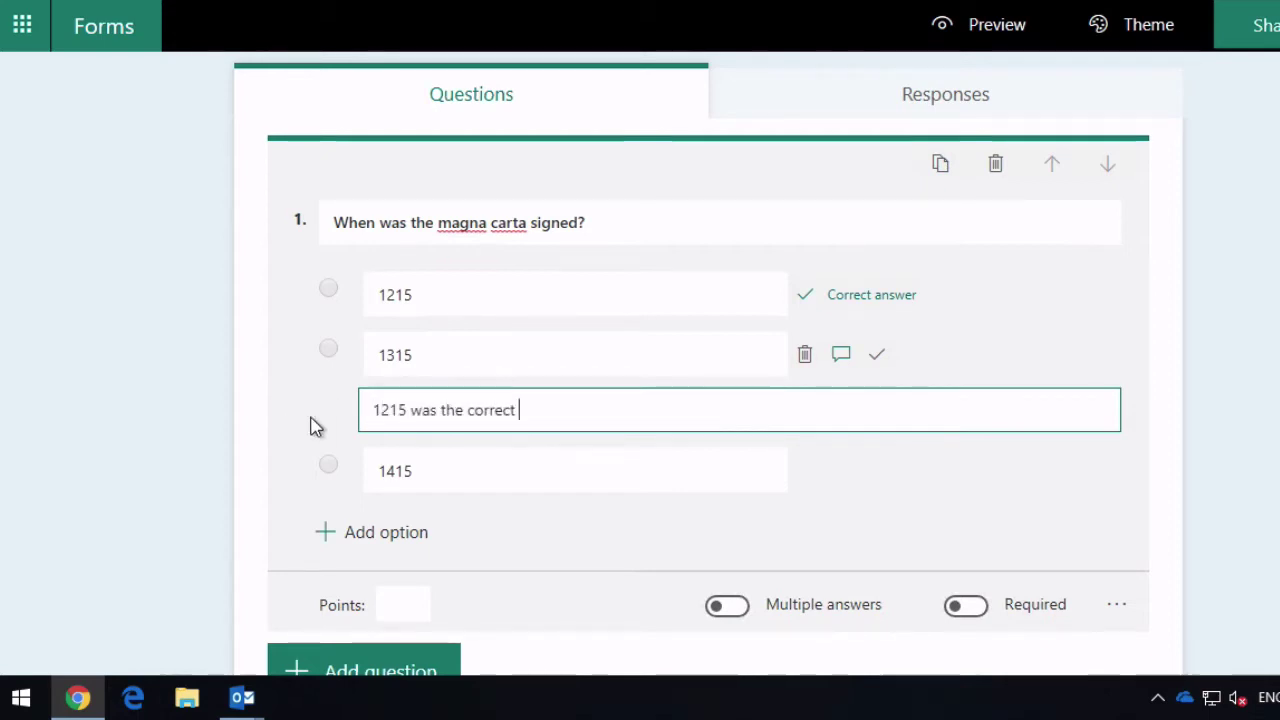
text( answer)
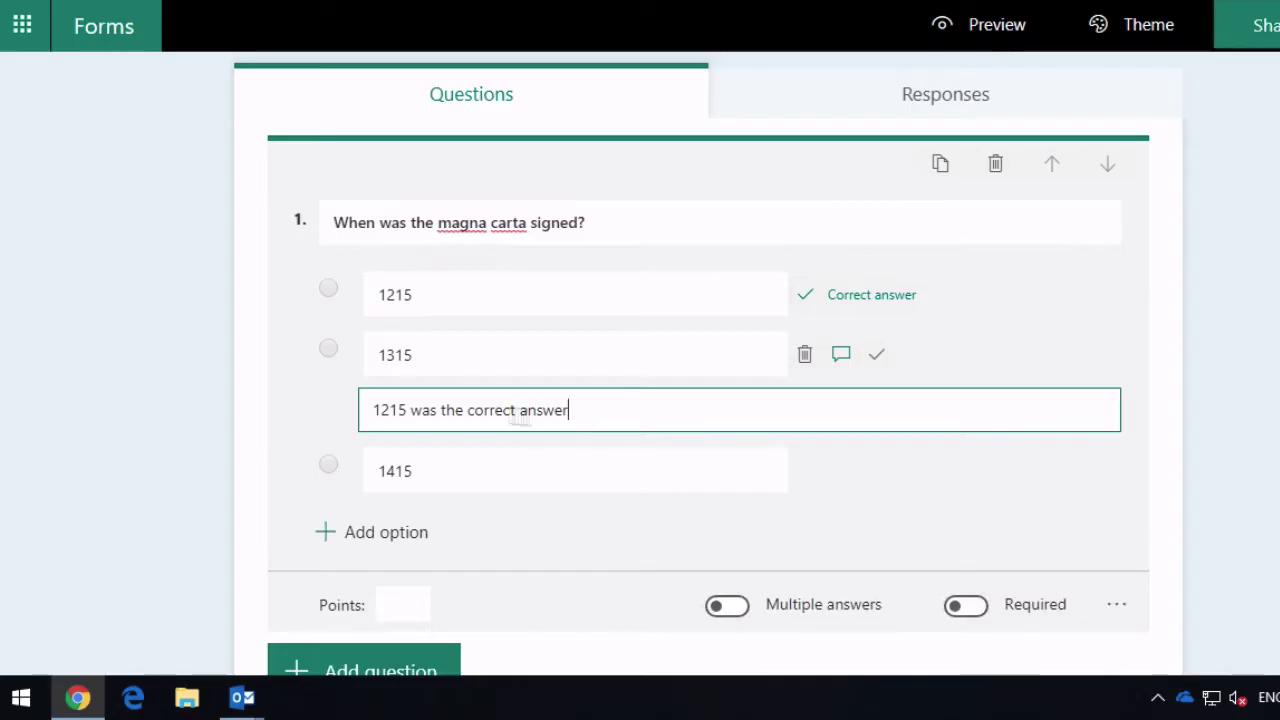
drag(572, 411, 331, 417)
key(ctrl+c)
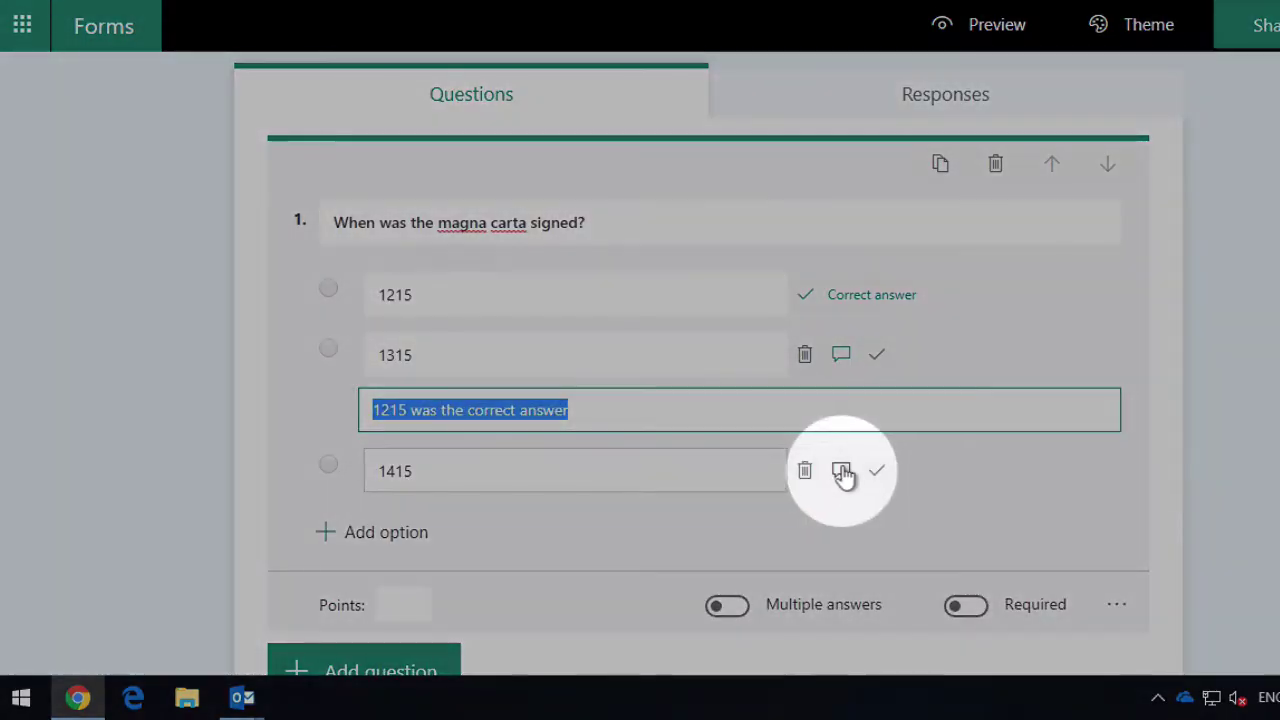
Paste the same feedback message onto the 1415 option
click(841, 470)
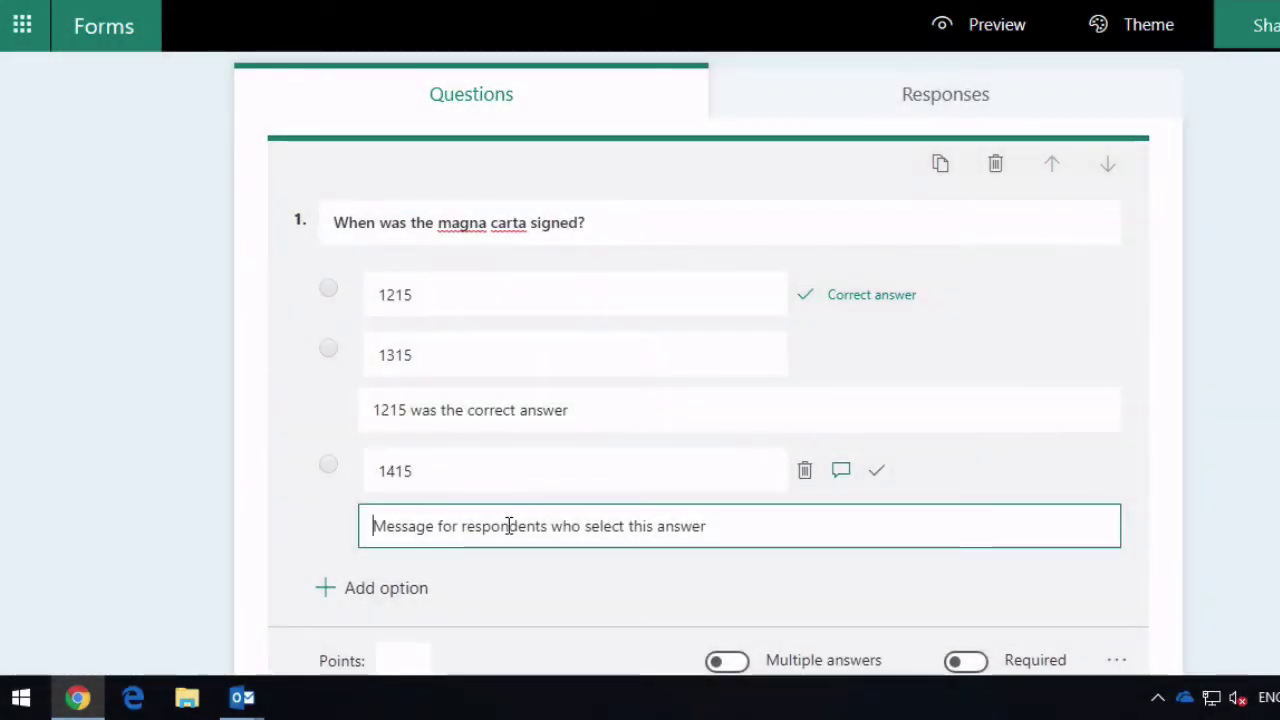
key(ctrl+v)
drag(570, 526, 1114, 506)
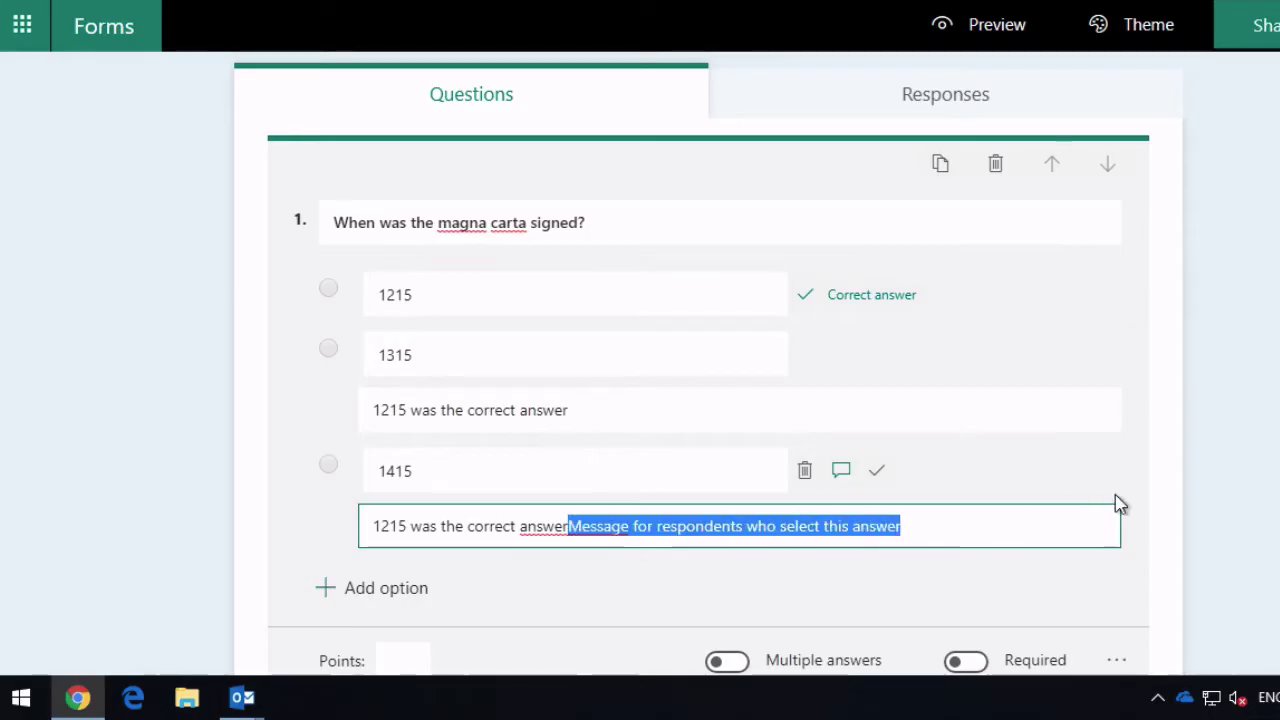
key(BackSpace)
scroll(782, 421, down, 1)
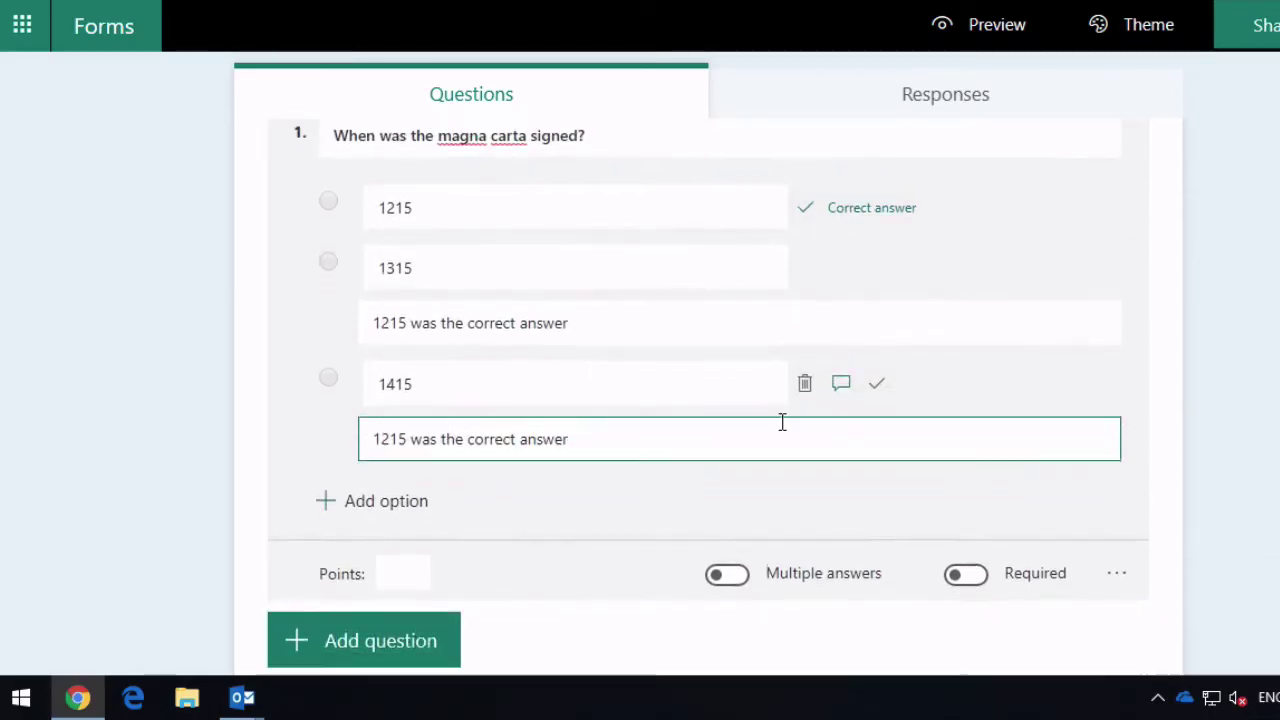
scroll(782, 421, down, 1)
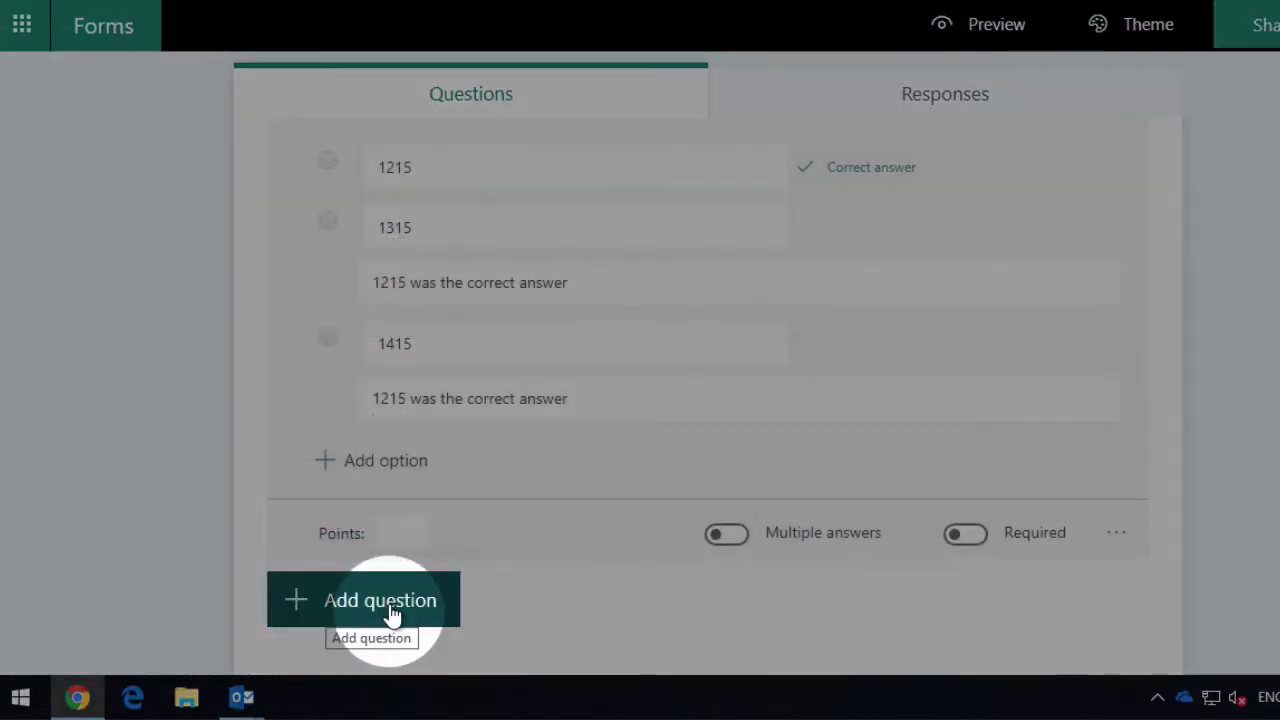
Add a choice question asking 'Which English King signed the Magna Carta?'
click(393, 614)
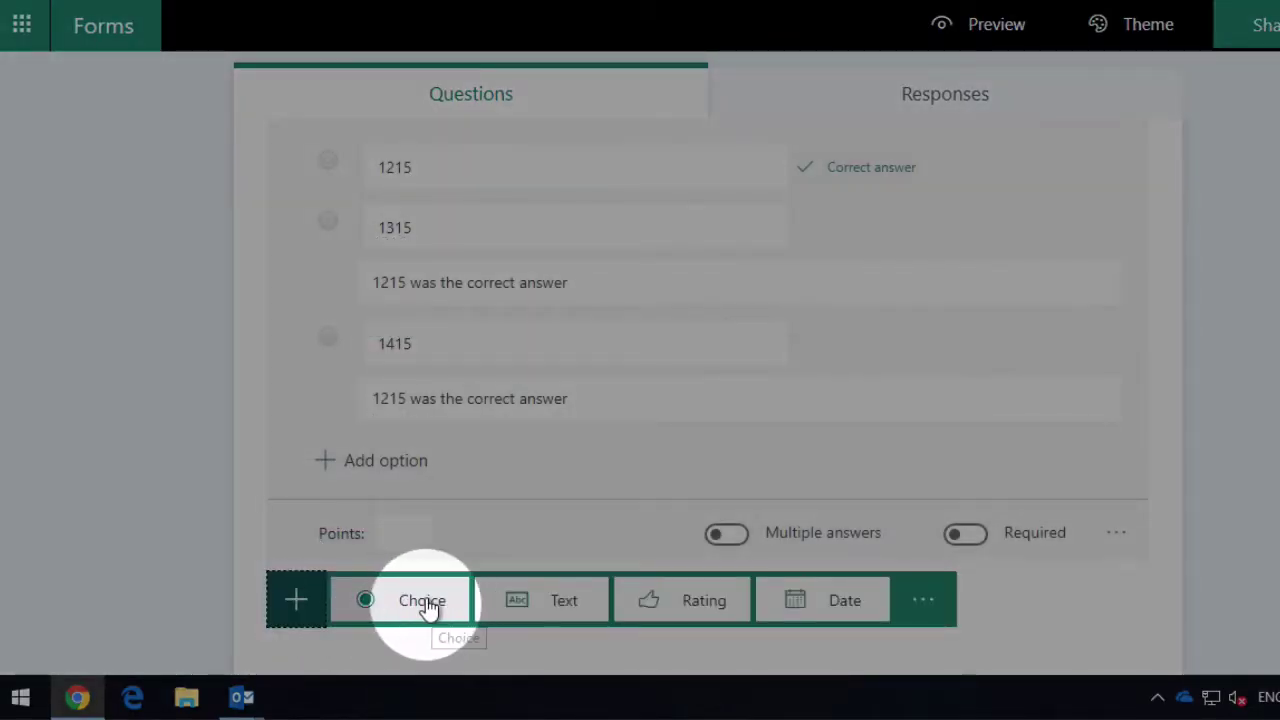
click(423, 601)
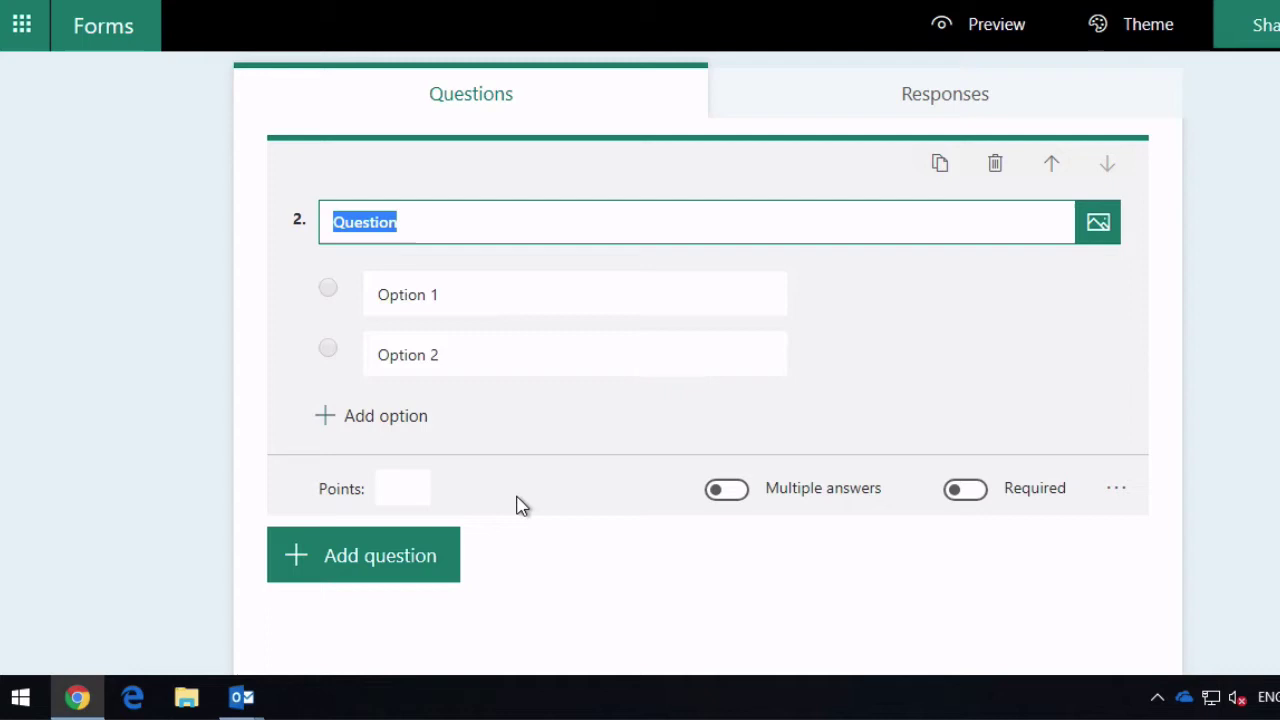
text(Whcich)
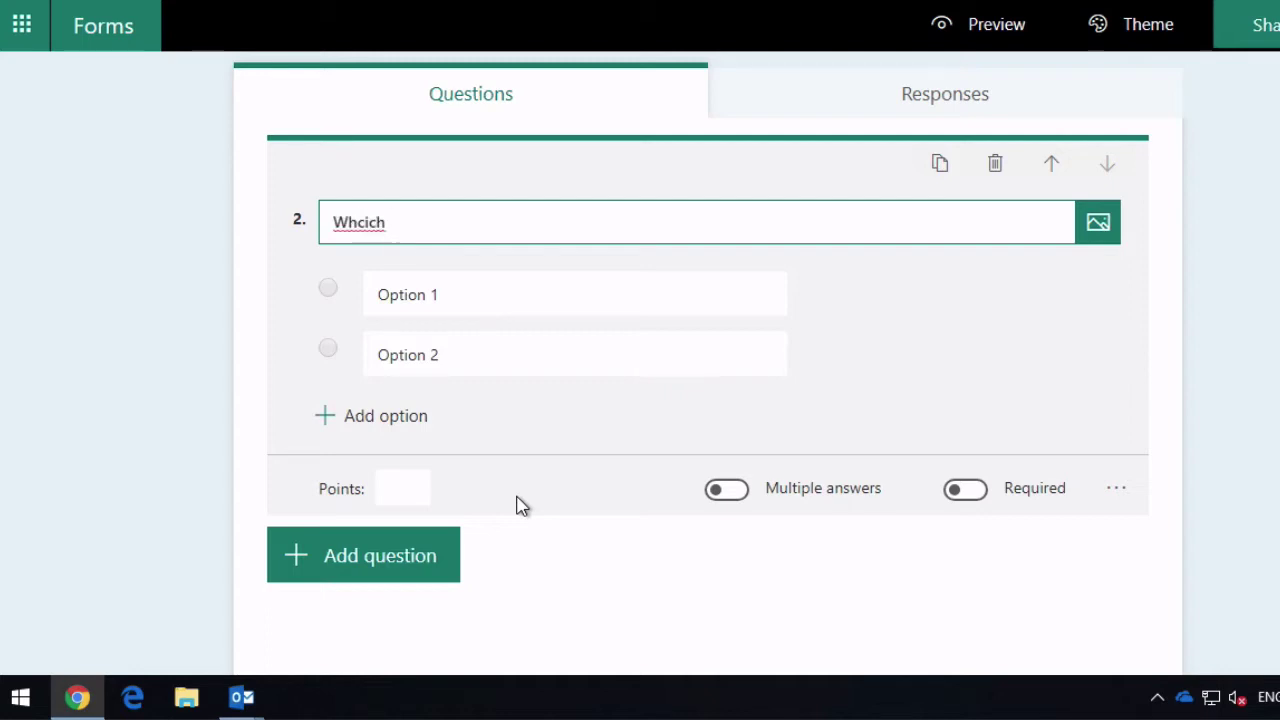
text(English K)
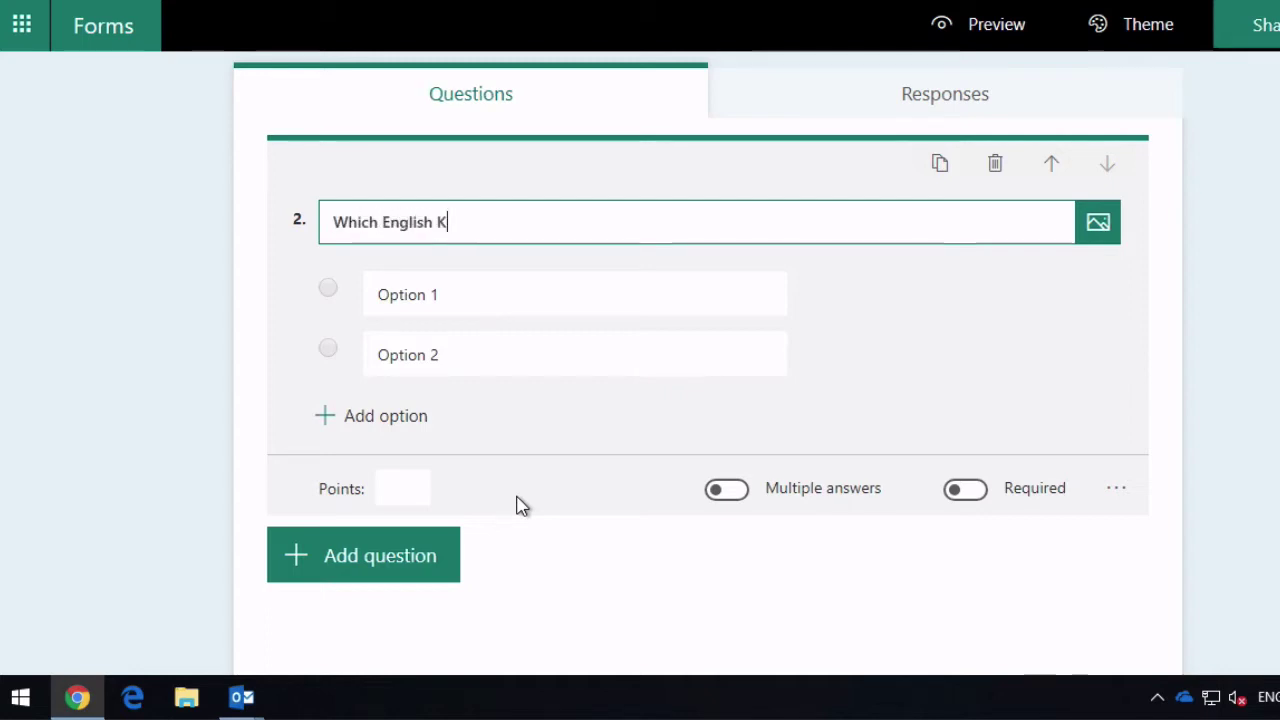
text(ing signed the Magna Carta?)
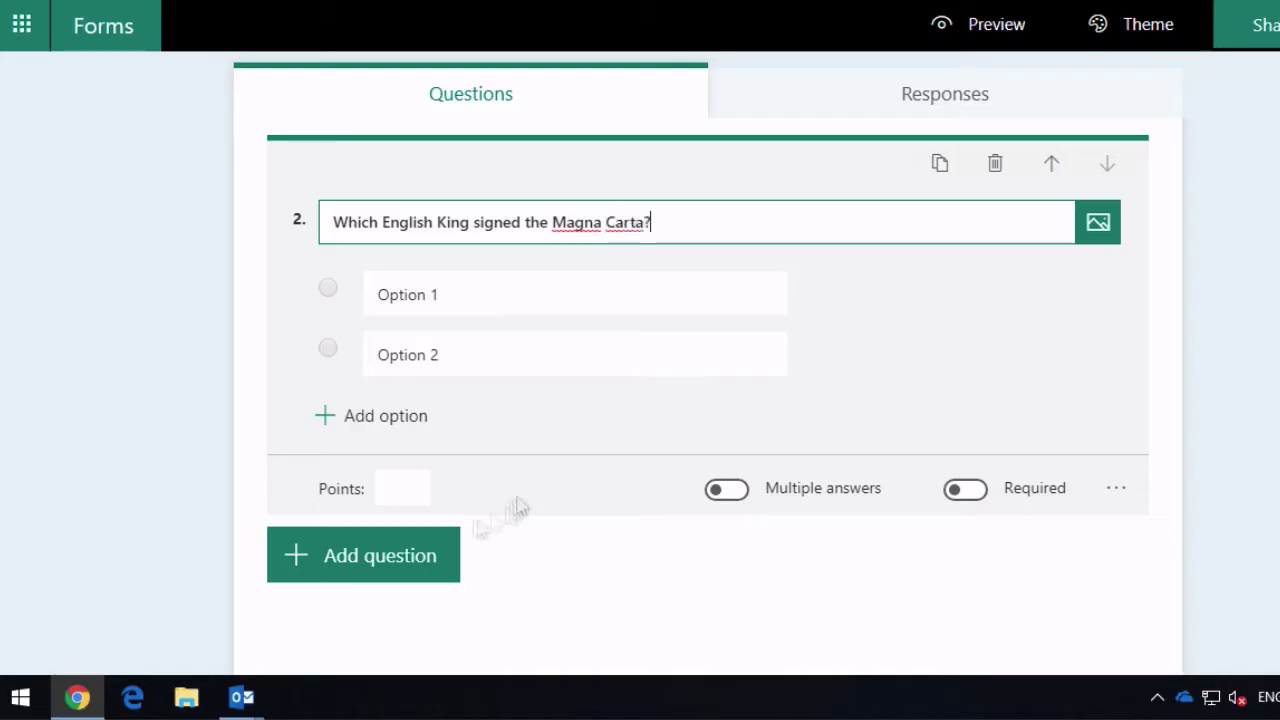
Fill in the answer options Henry III, Henry II and John
click(469, 291)
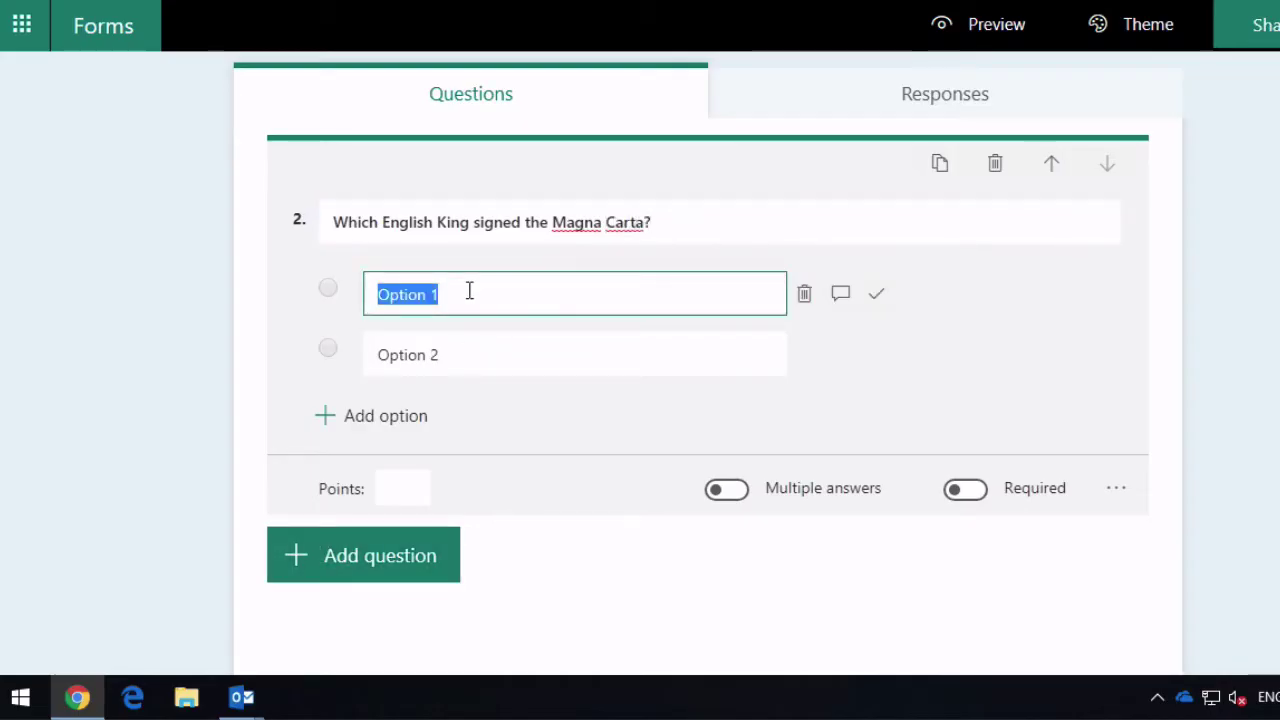
text(Hen)
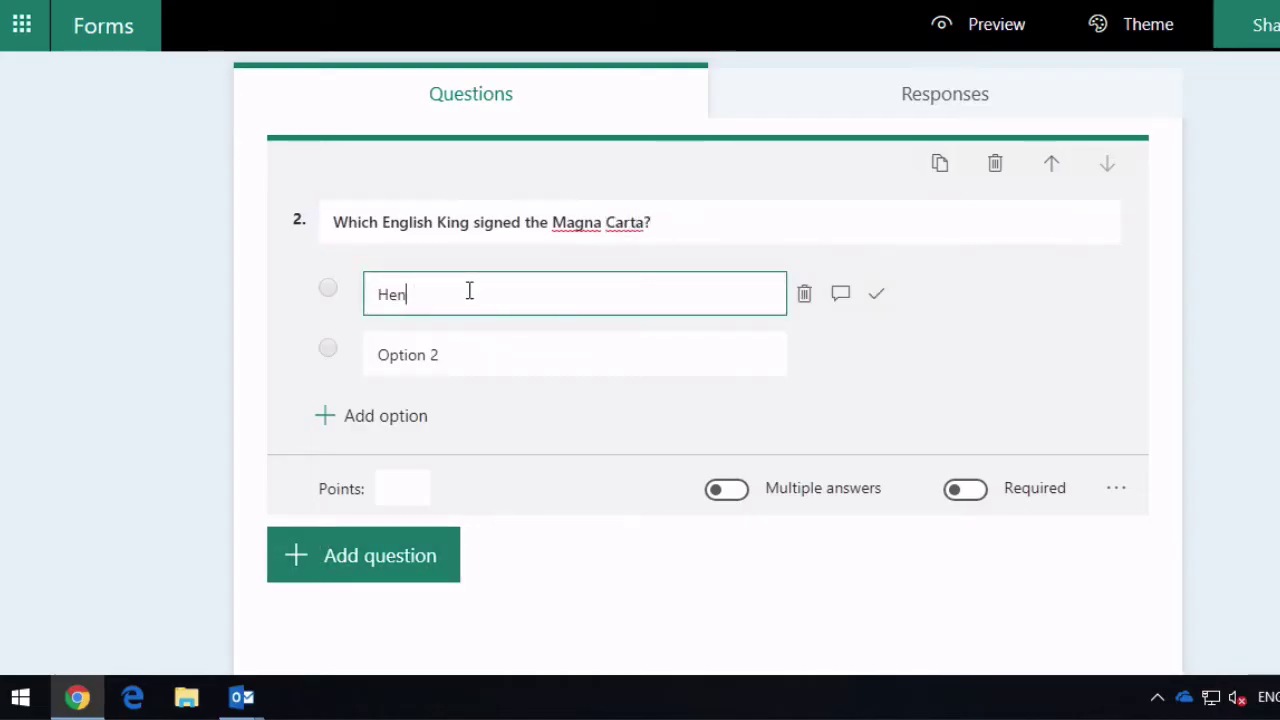
text(ry III)
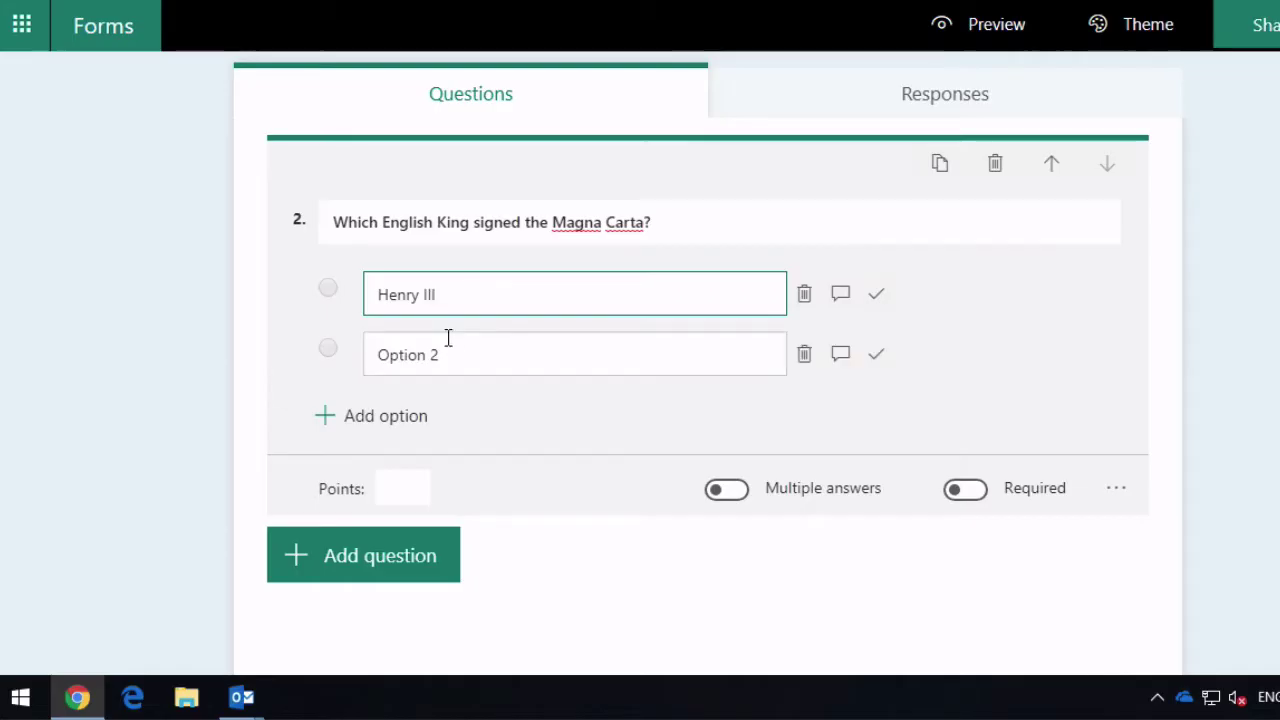
click(448, 338)
text(Henry II)
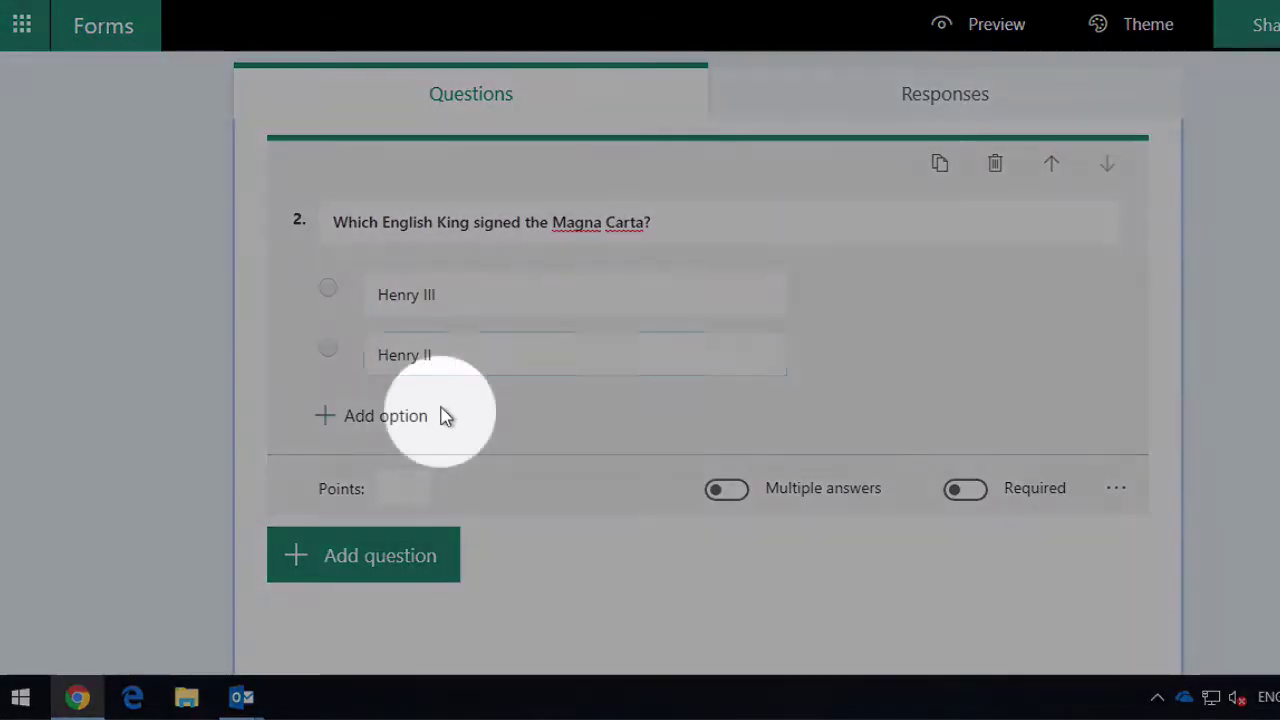
click(443, 415)
text(Joh)
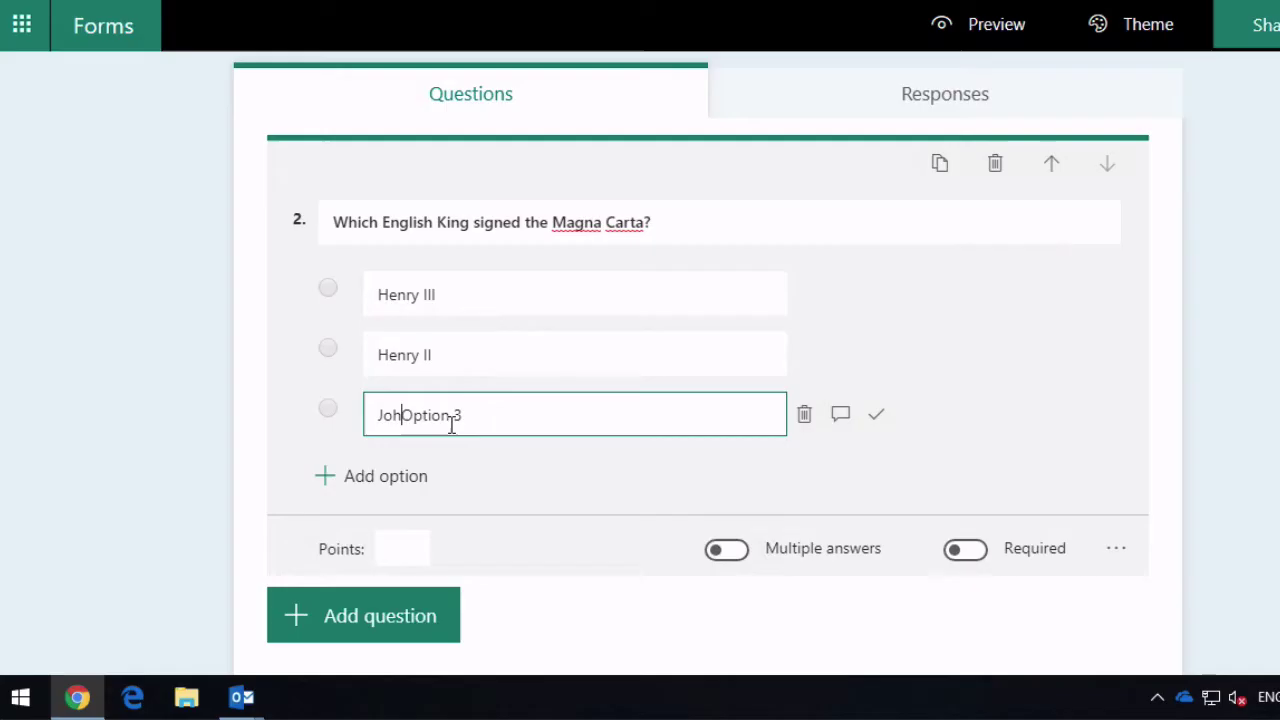
text(n)
drag(418, 415, 531, 408)
key(BackSpace)
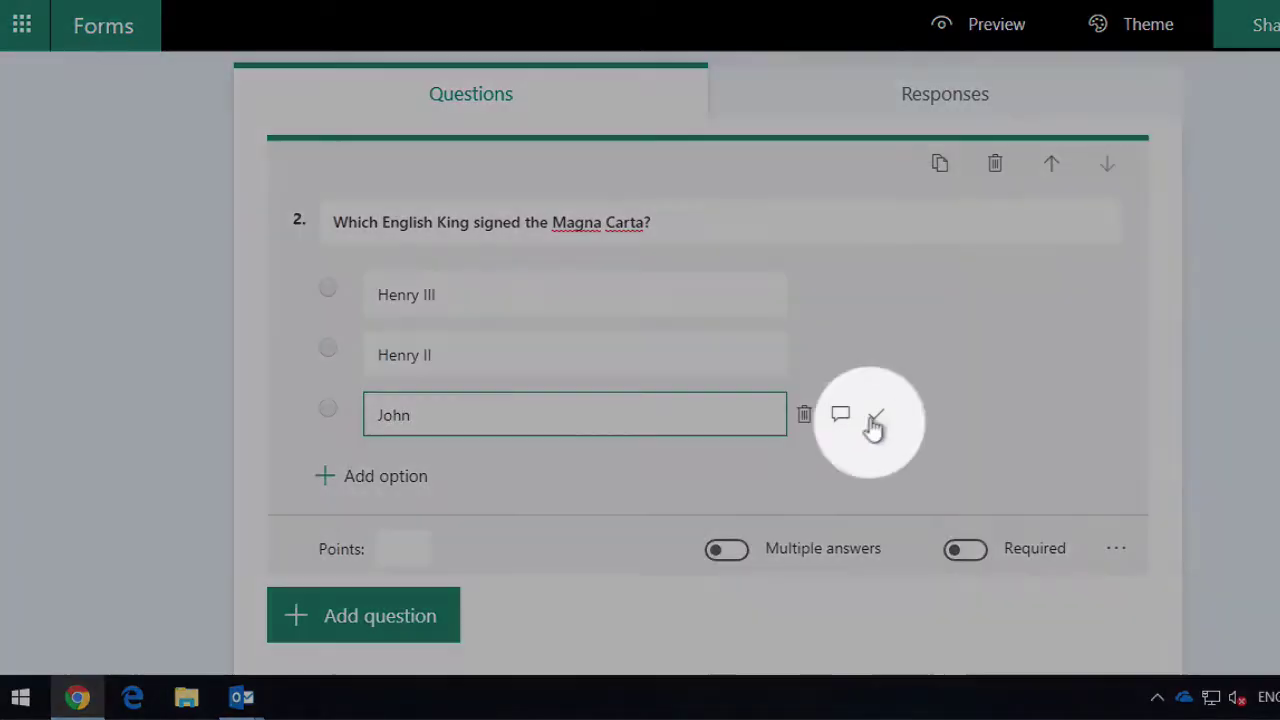
Mark John correct and give Henry II the feedback 'The correct answer is King John'
click(874, 412)
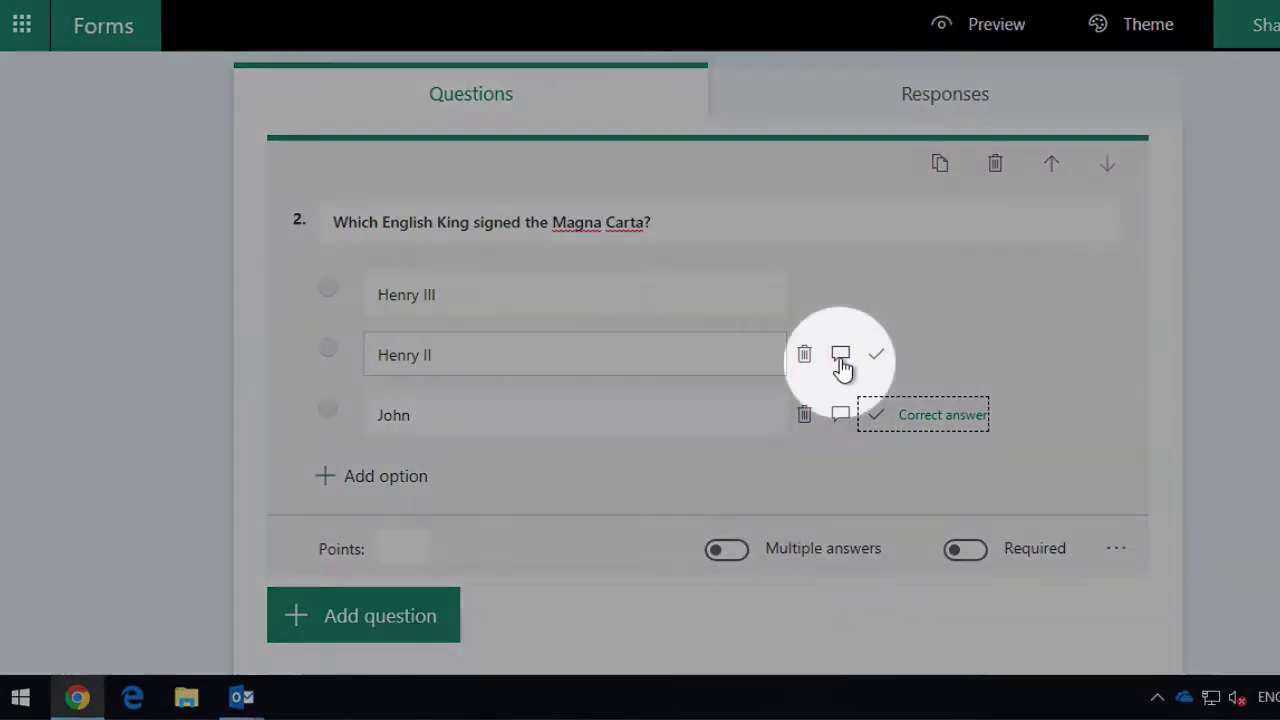
click(840, 354)
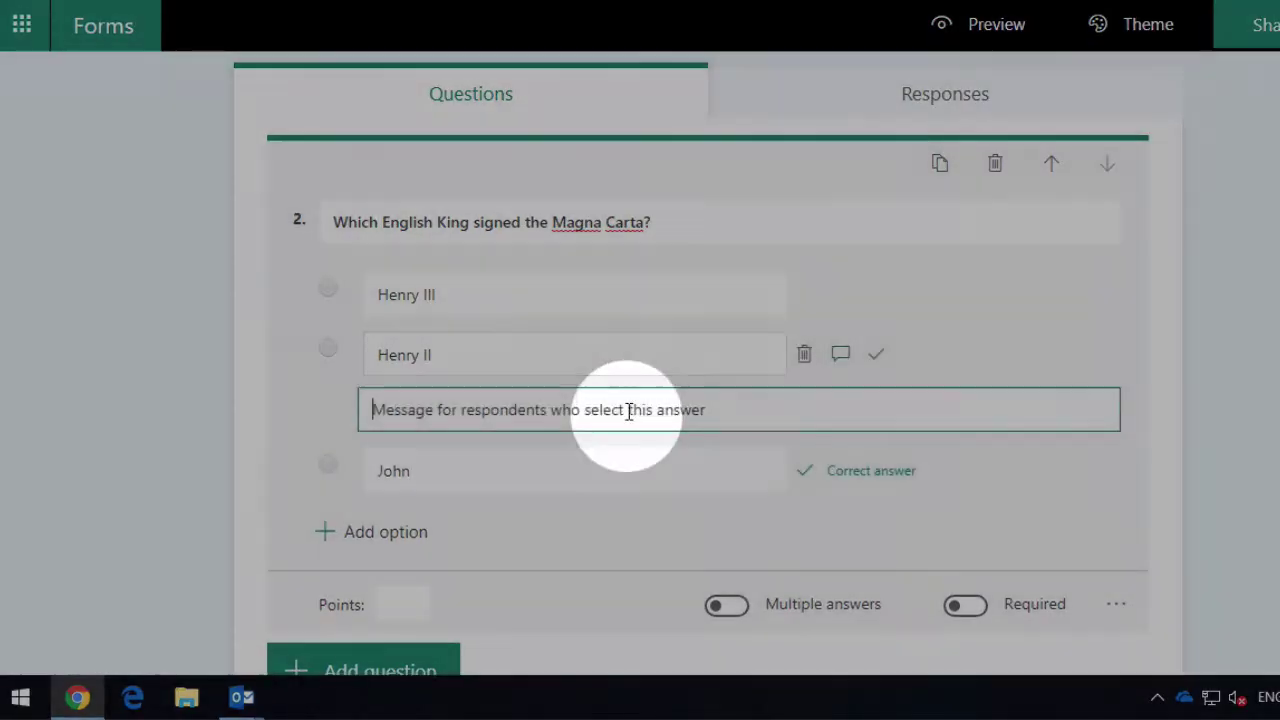
text(The correct anw)
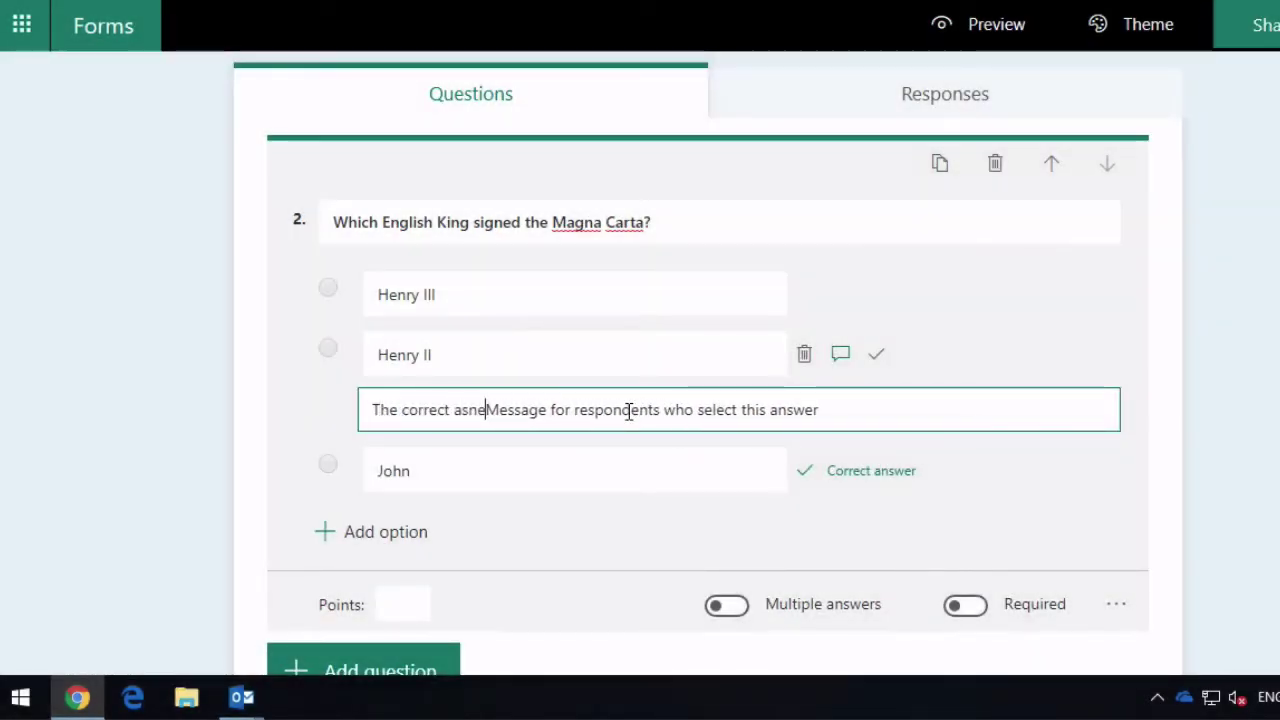
key(BackSpace)
text(swer )
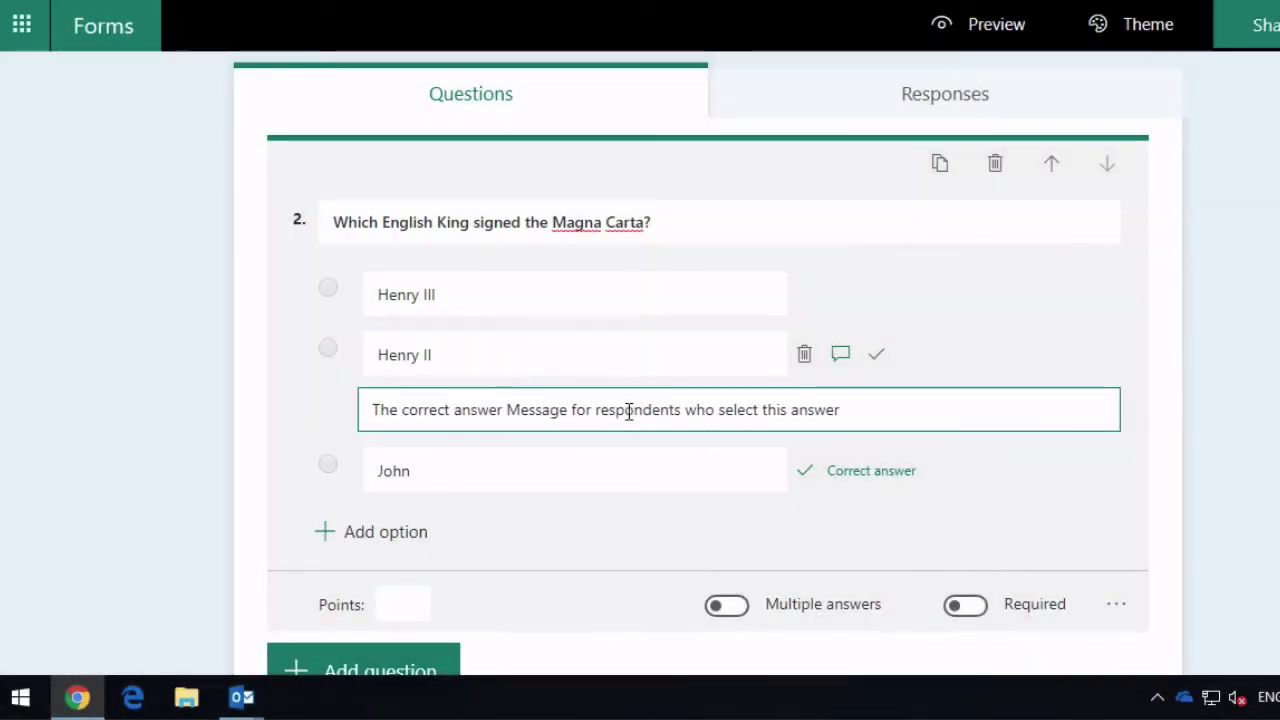
text(is King John)
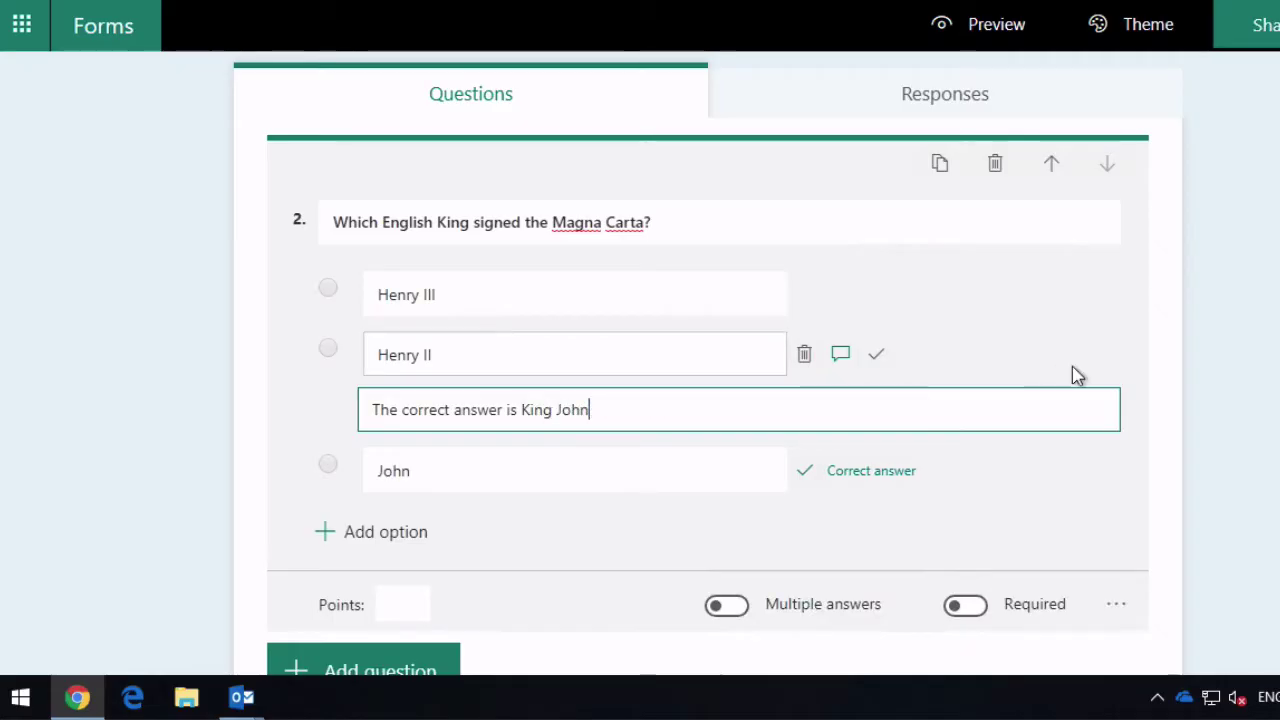
drag(620, 415, 305, 455)
key(ctrl+c)
Paste the same King John feedback onto the Henry III option
click(496, 300)
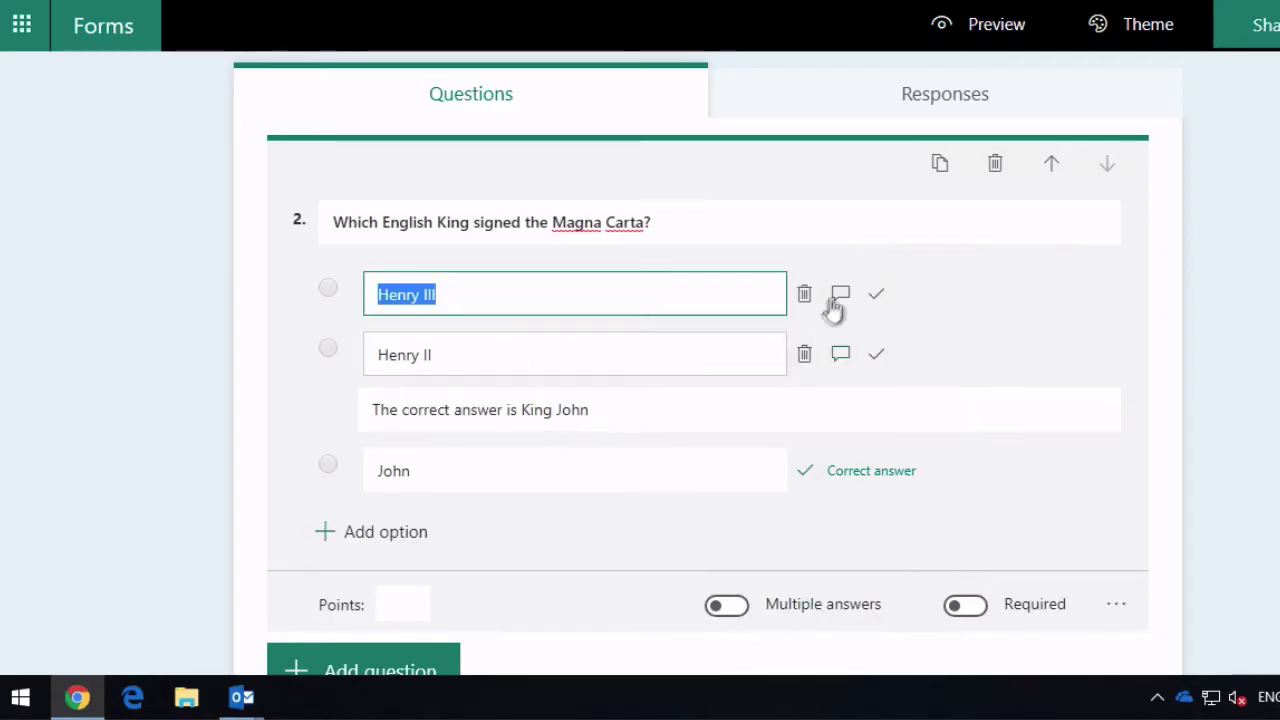
click(840, 294)
key(ctrl+v)
drag(590, 350, 1074, 329)
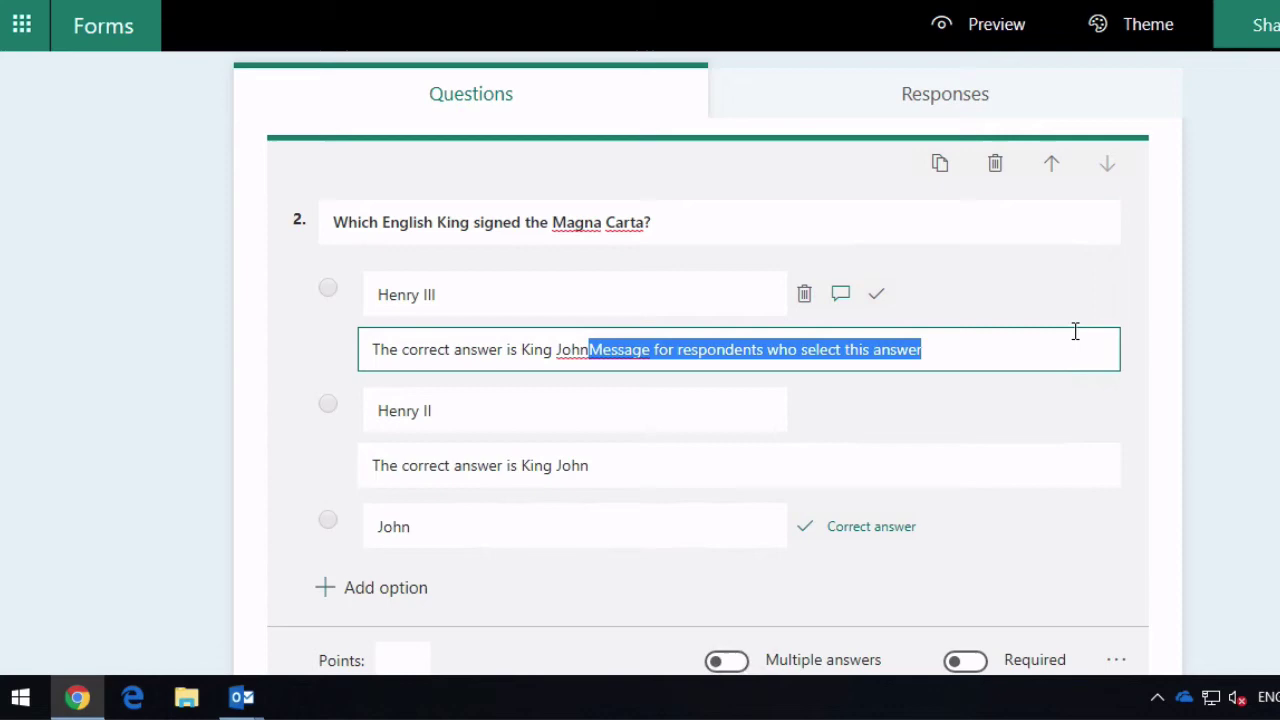
scroll(1185, 415, down, 2)
scroll(828, 458, up, 6)
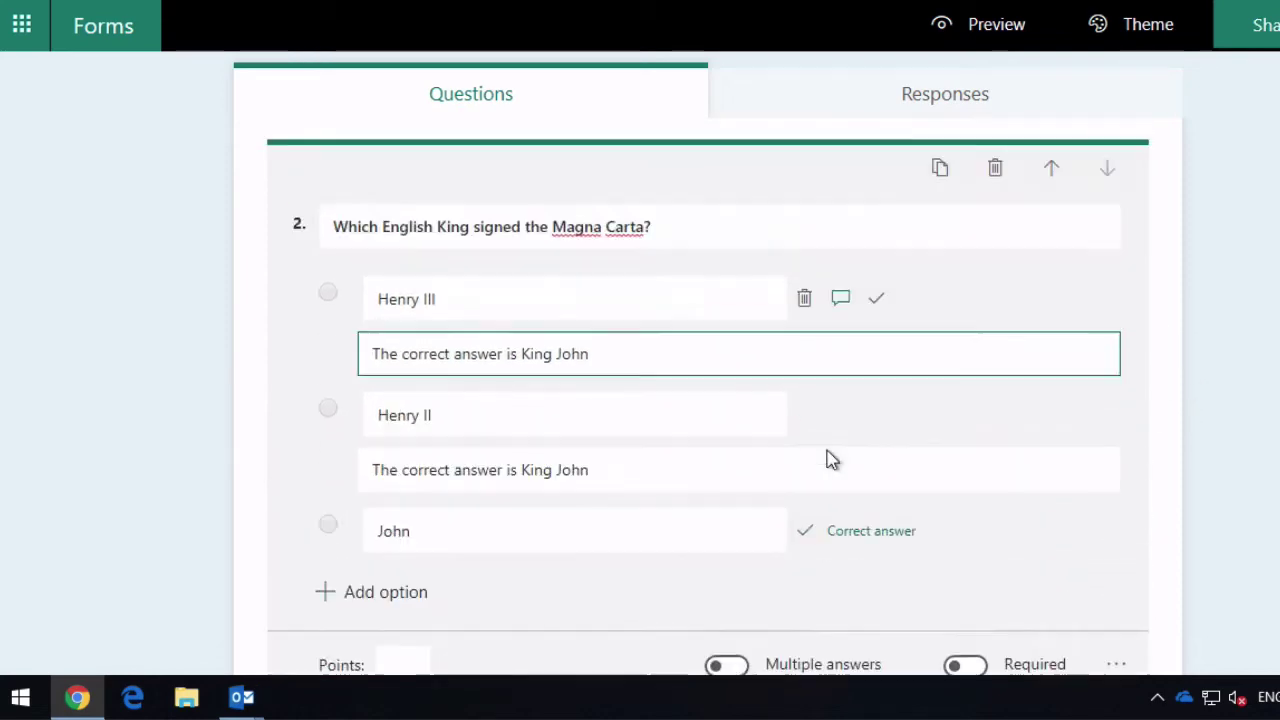
Preview the quiz, answer 1415 and Henry II, and submit the response
click(1006, 22)
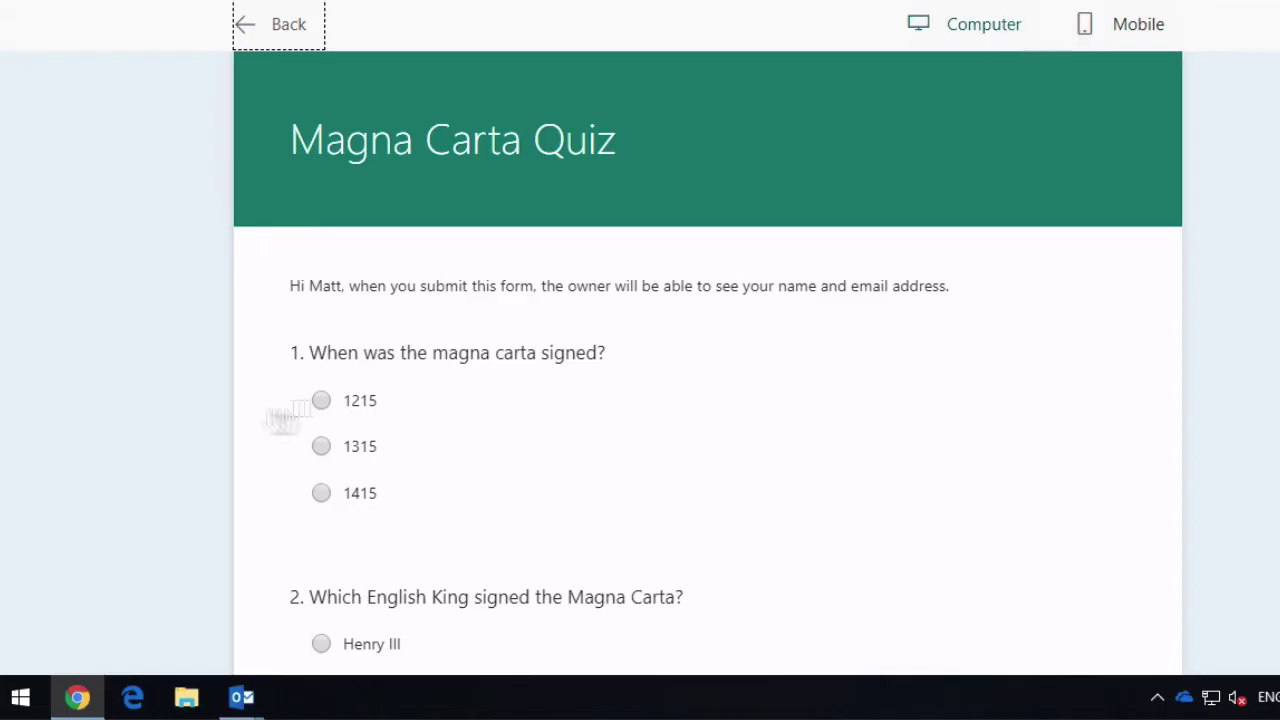
scroll(165, 455, down, 2)
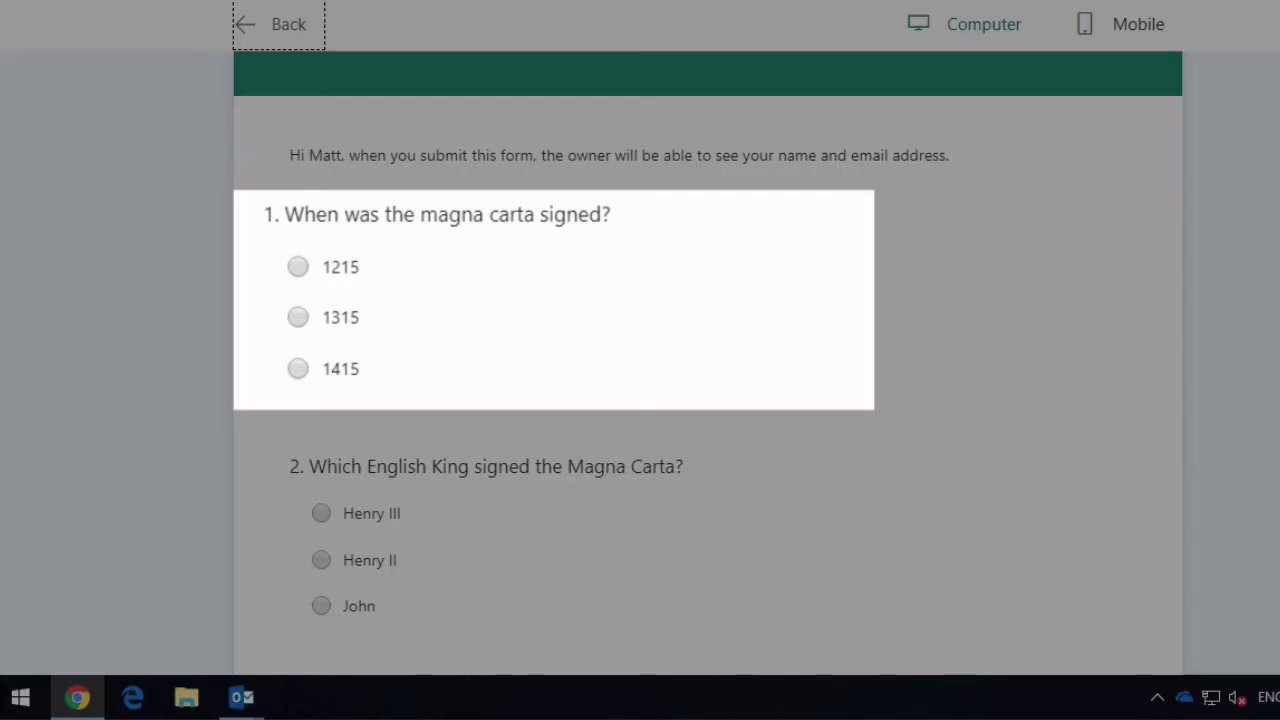
click(298, 368)
scroll(210, 420, down, 2)
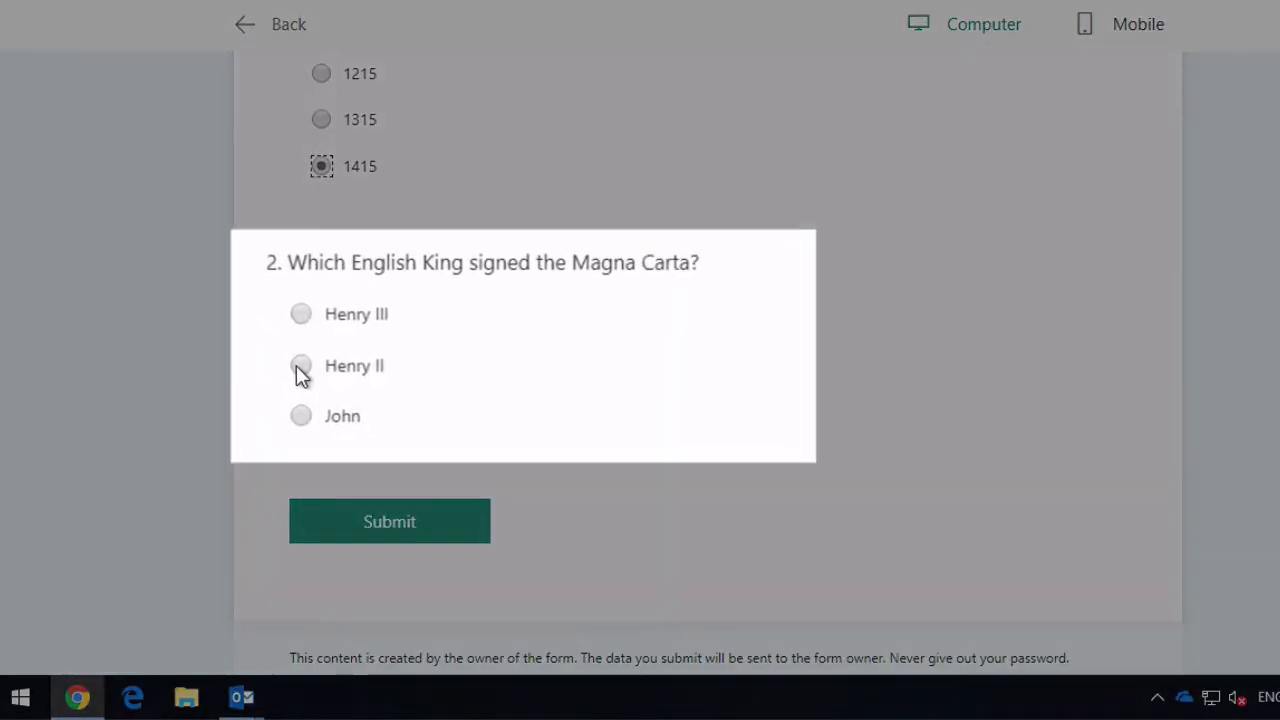
click(299, 366)
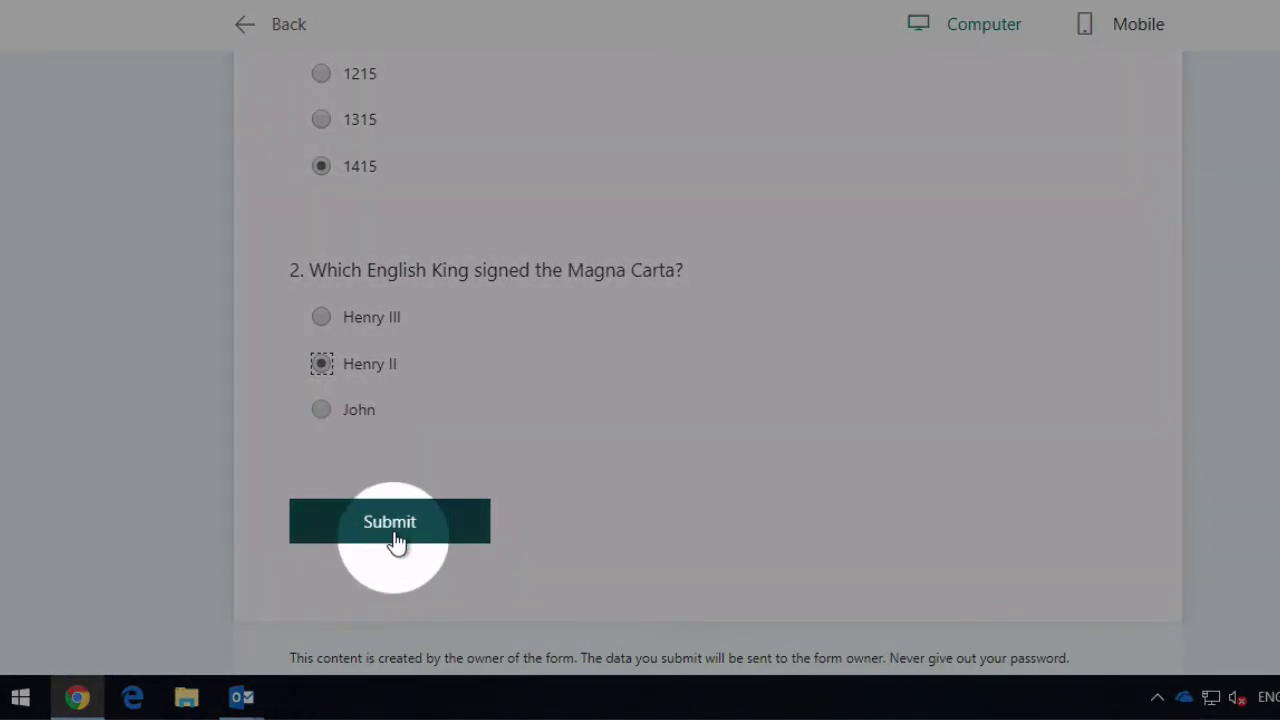
click(394, 540)
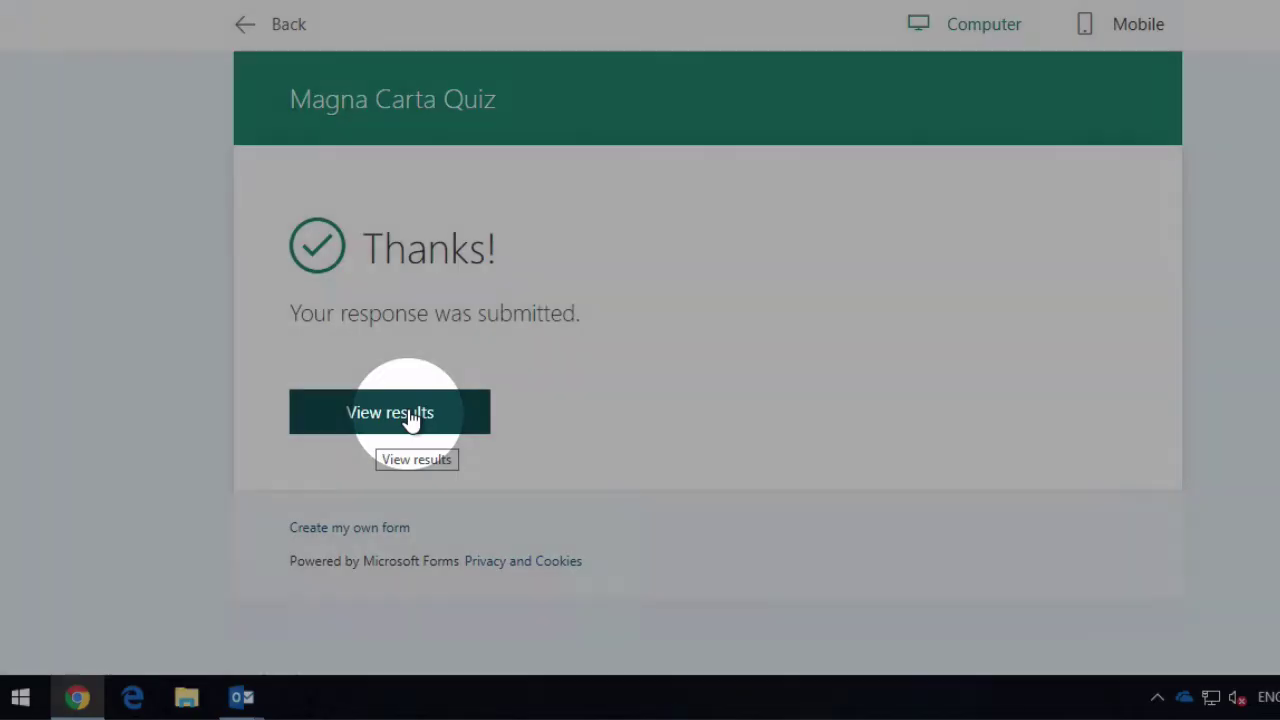
Review the scored results of the test submission
click(410, 414)
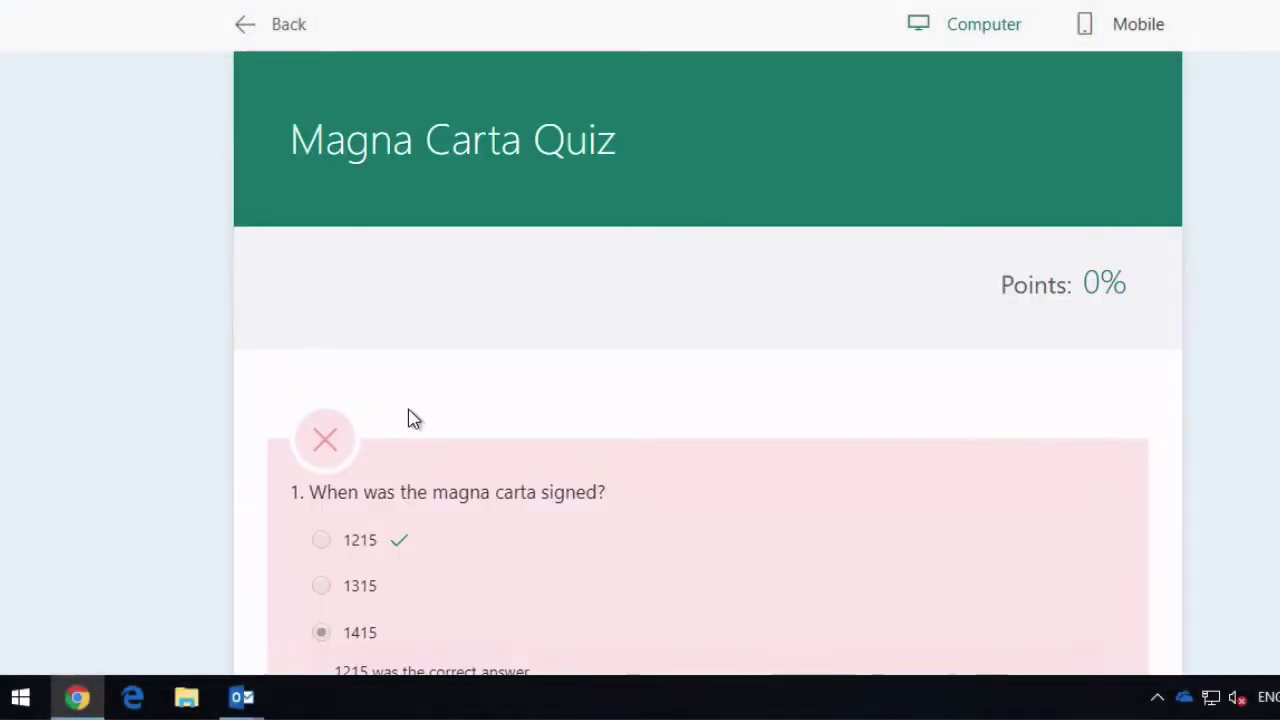
scroll(290, 472, down, 3)
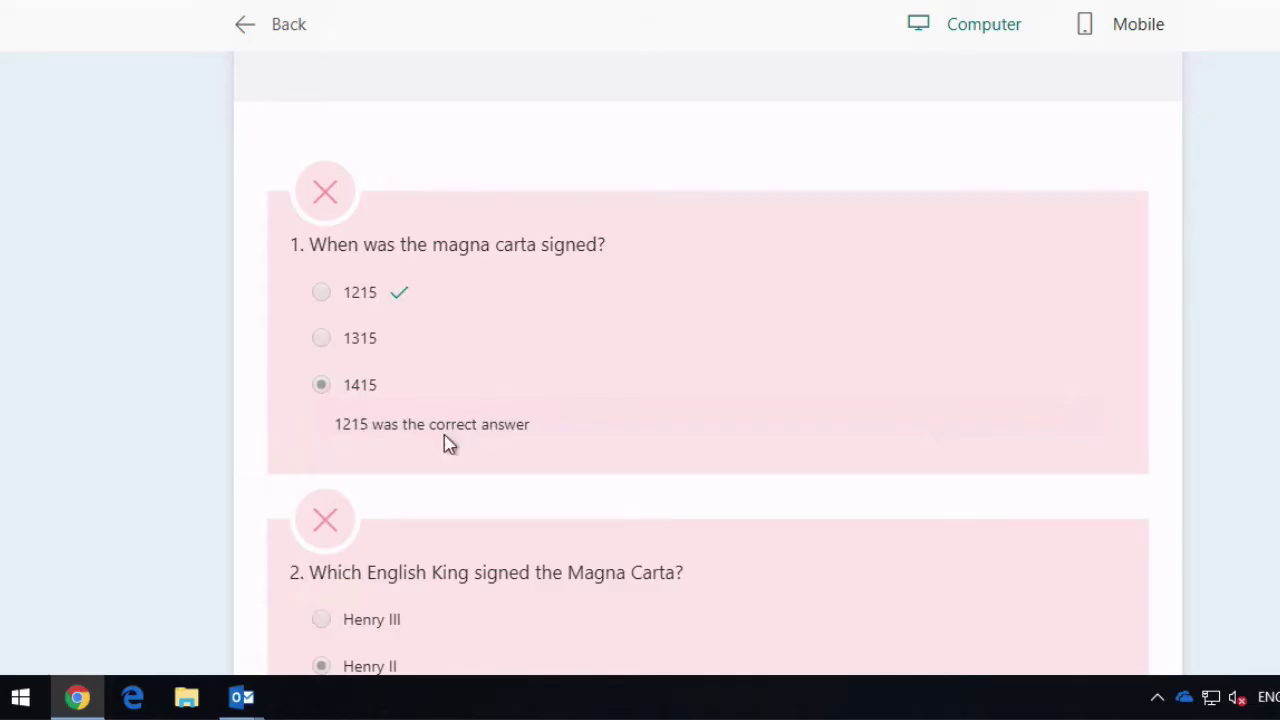
scroll(299, 463, down, 2)
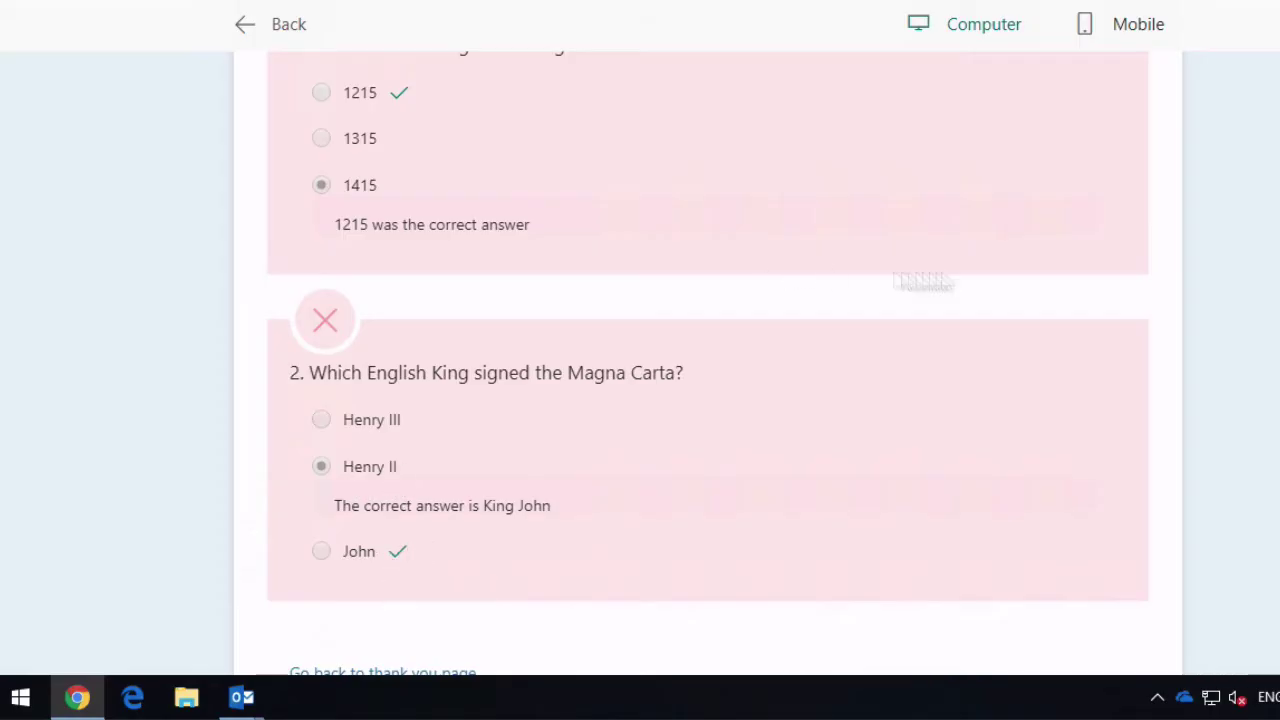
scroll(1040, 270, up, 5)
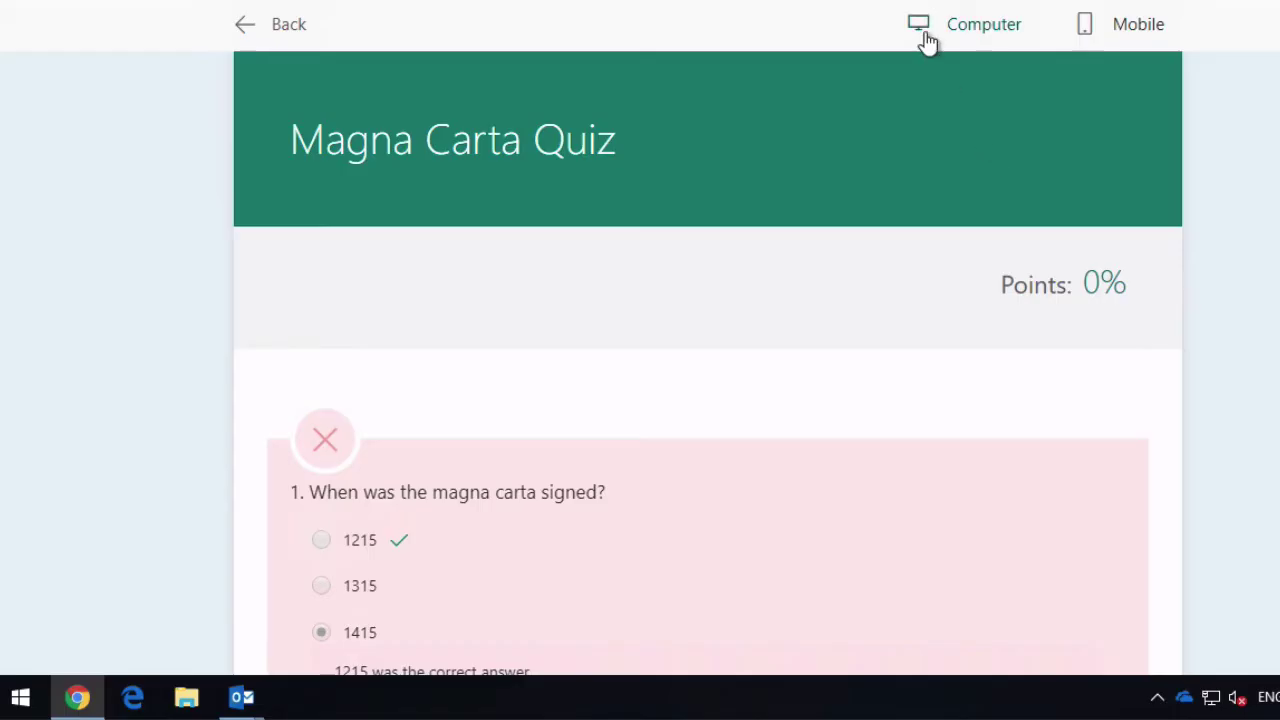
Check the preview in phone and computer layouts, then return to the editor
click(1137, 32)
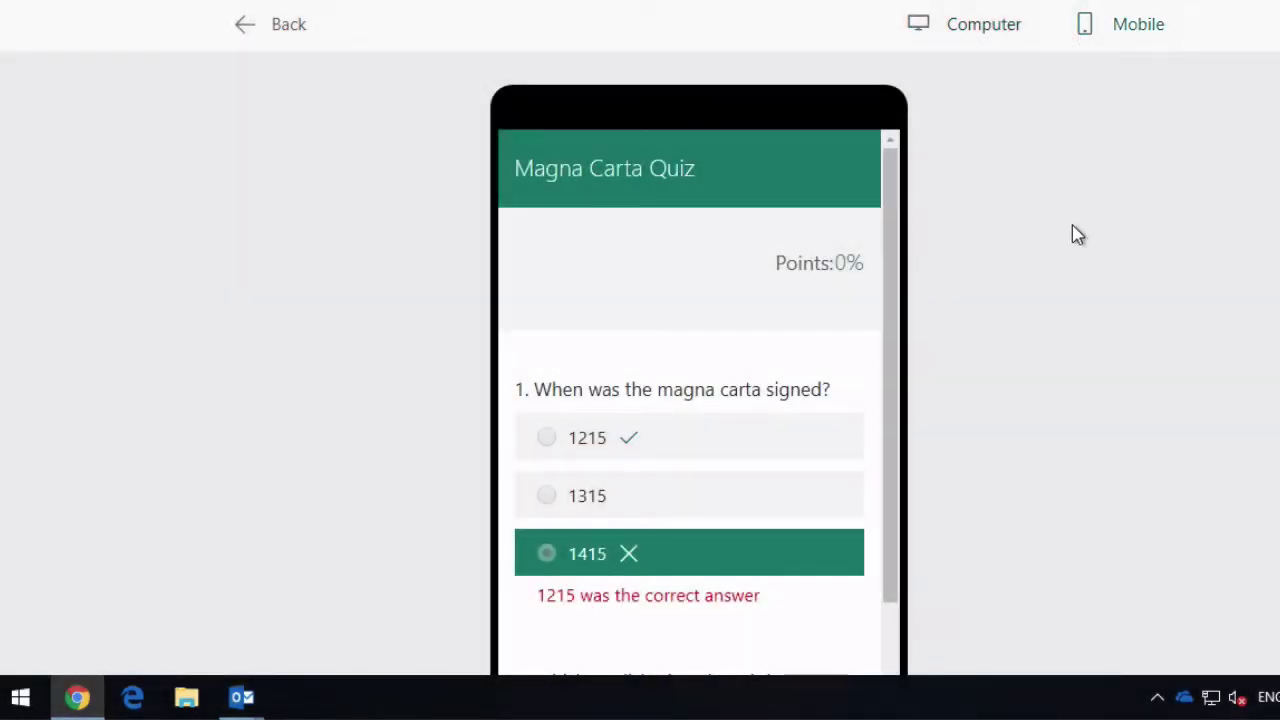
click(957, 32)
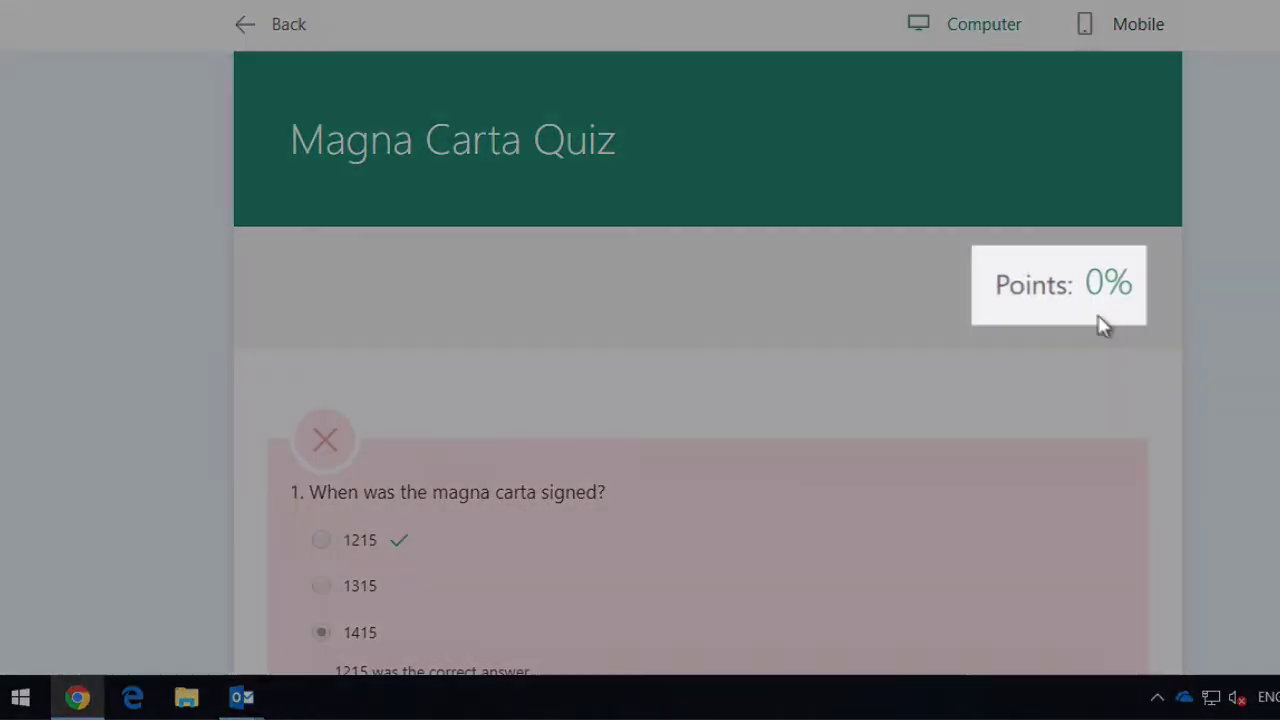
scroll(1177, 321, down, 6)
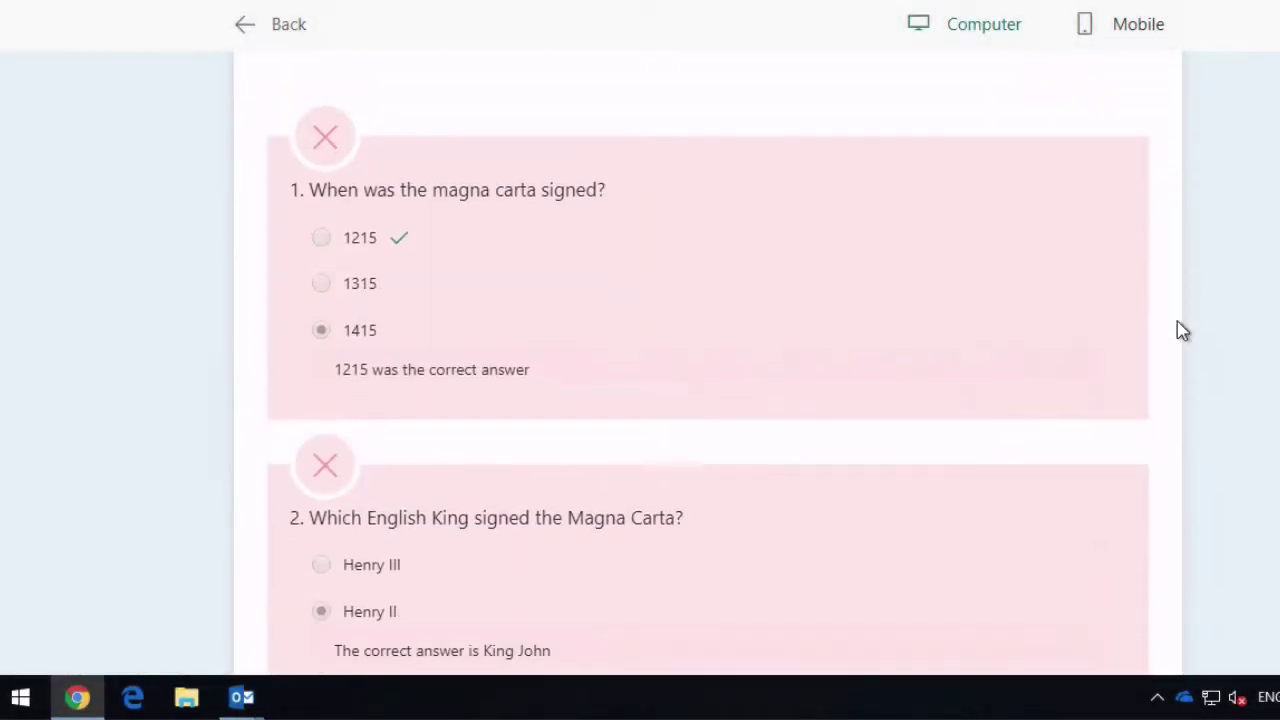
scroll(1177, 325, up, 4)
scroll(1177, 331, up, 2)
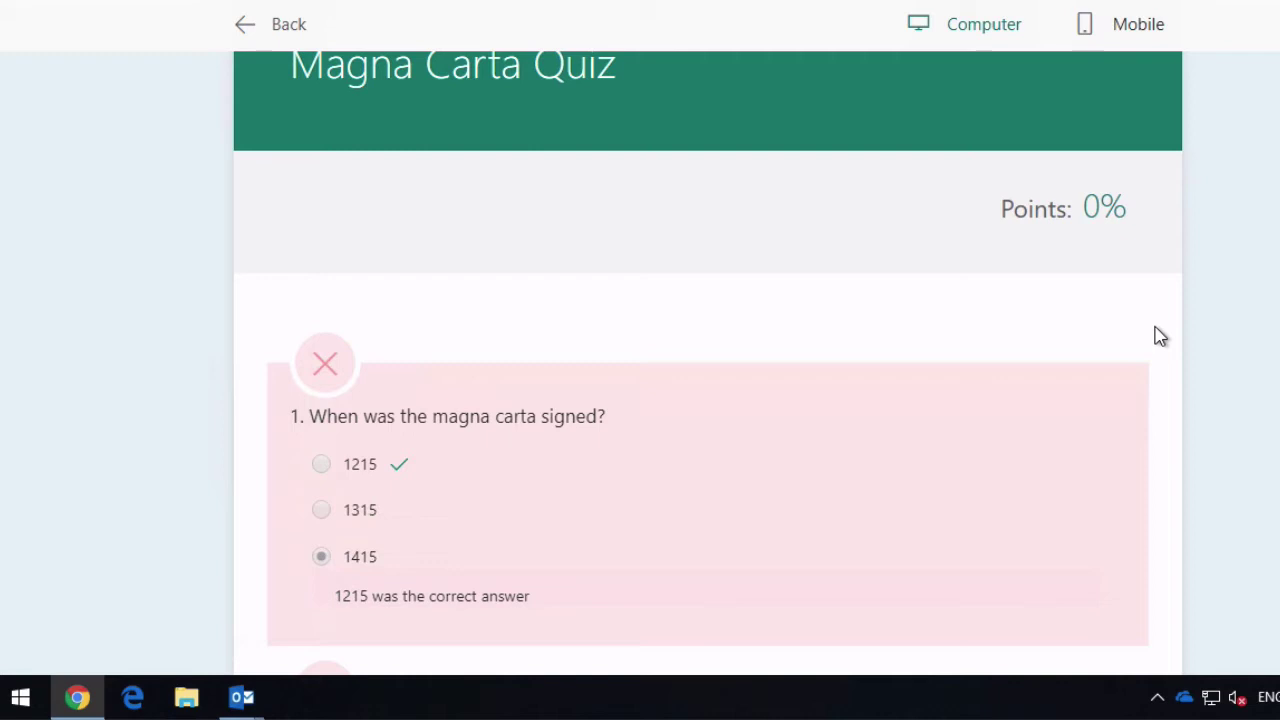
scroll(1160, 337, up, 1)
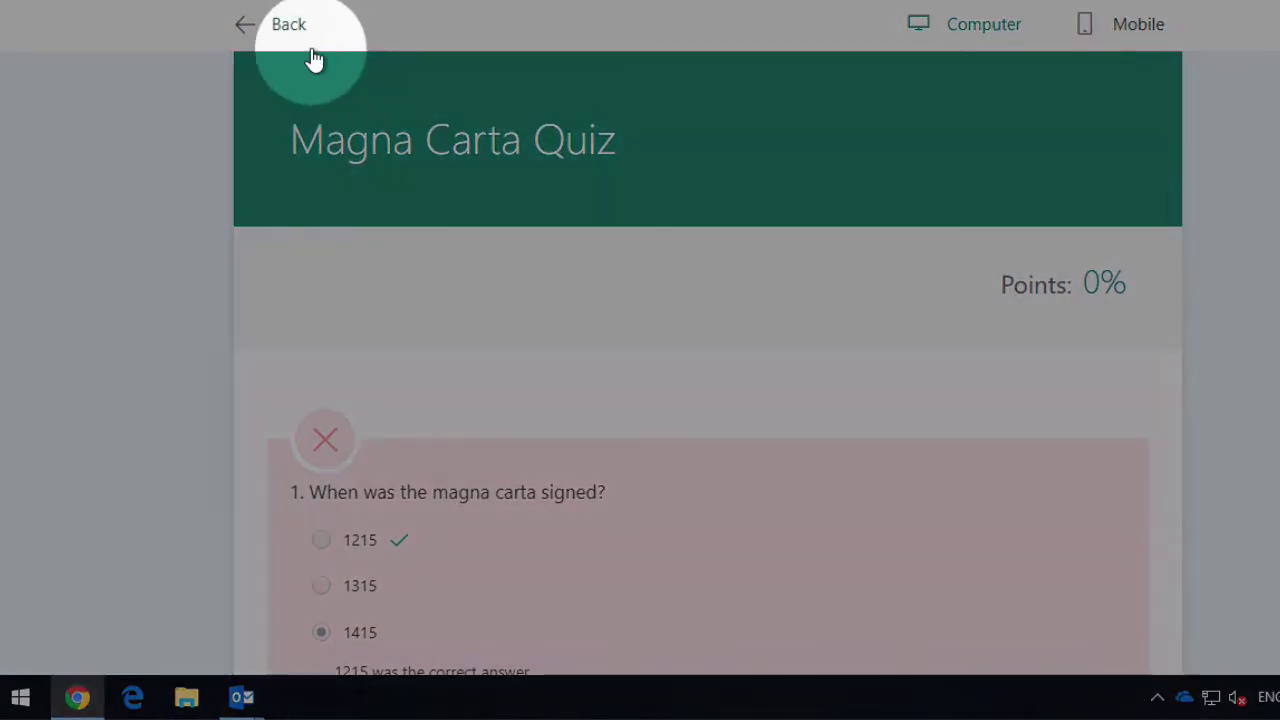
click(276, 32)
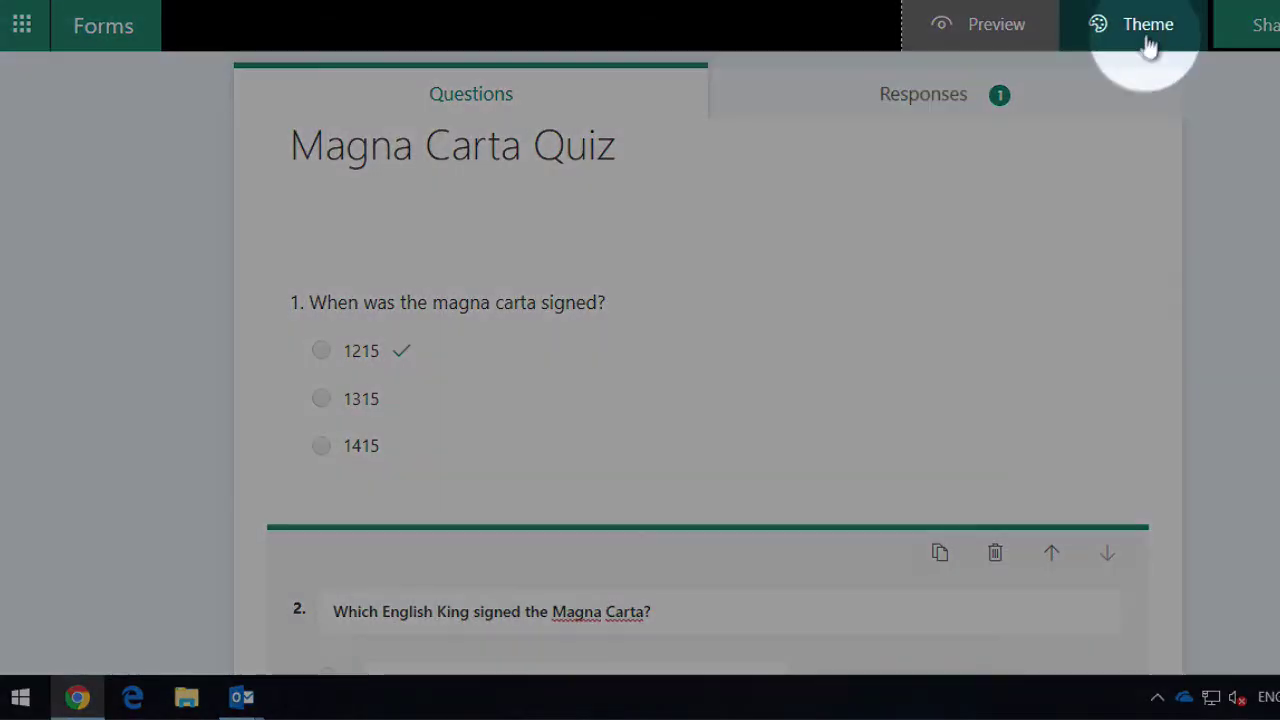
Try office, science-lab and van themes, settle on hands-and-tablet, then open theme customization
click(1148, 25)
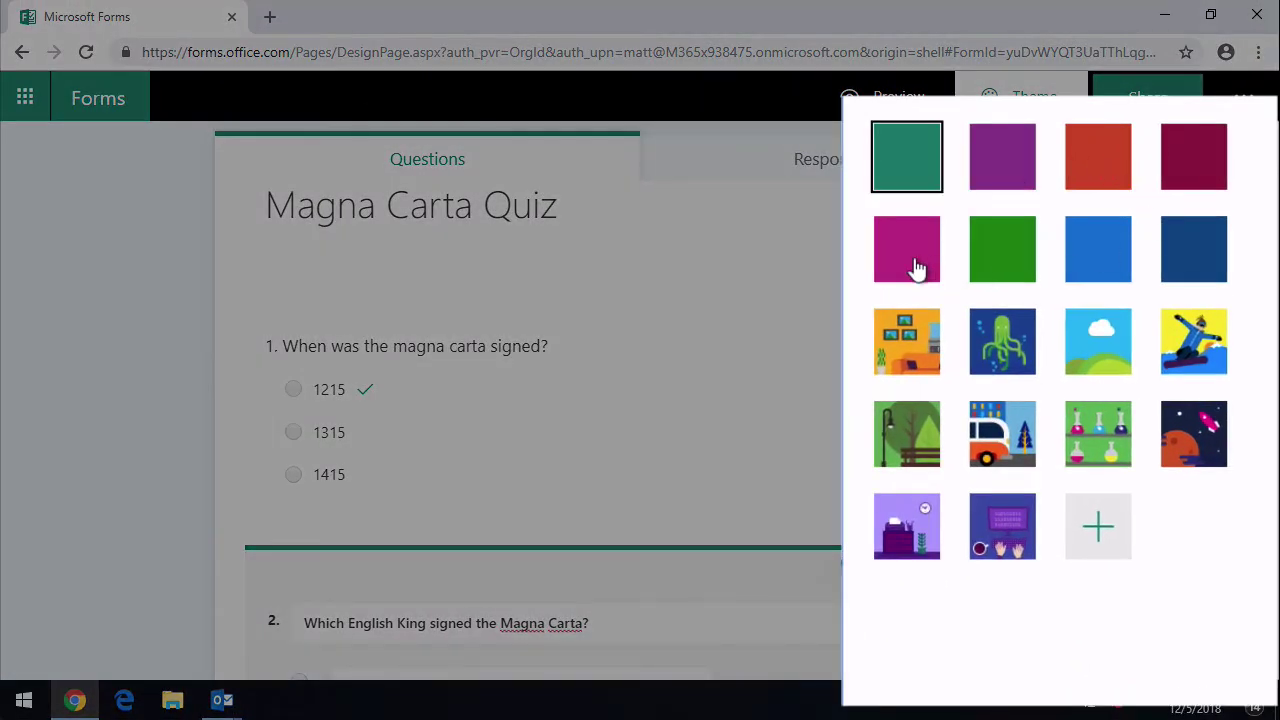
click(913, 352)
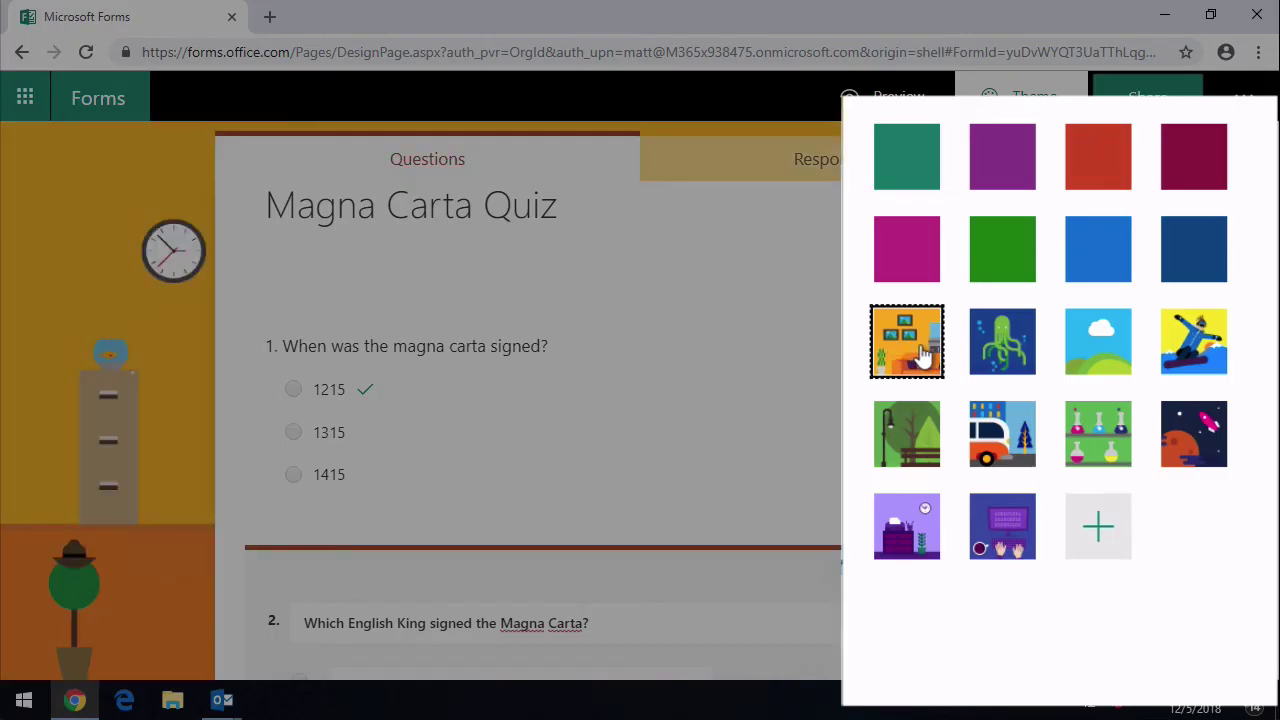
click(1097, 440)
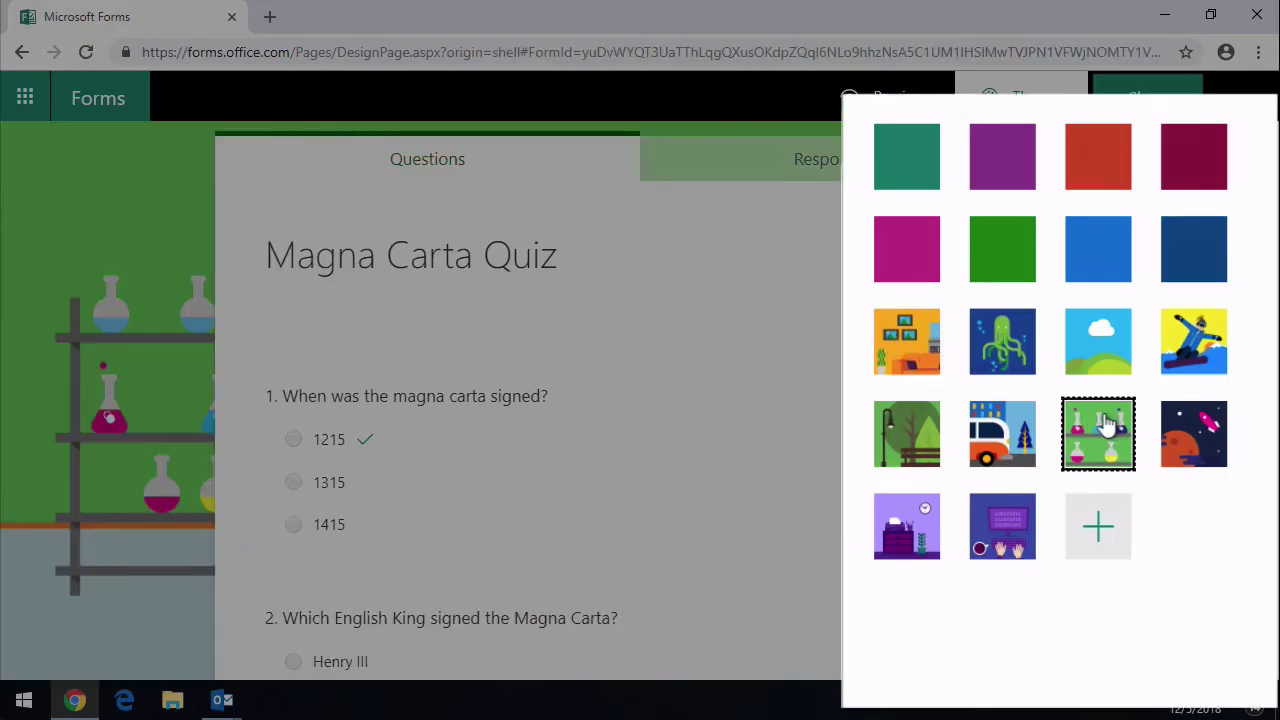
click(1005, 435)
click(990, 550)
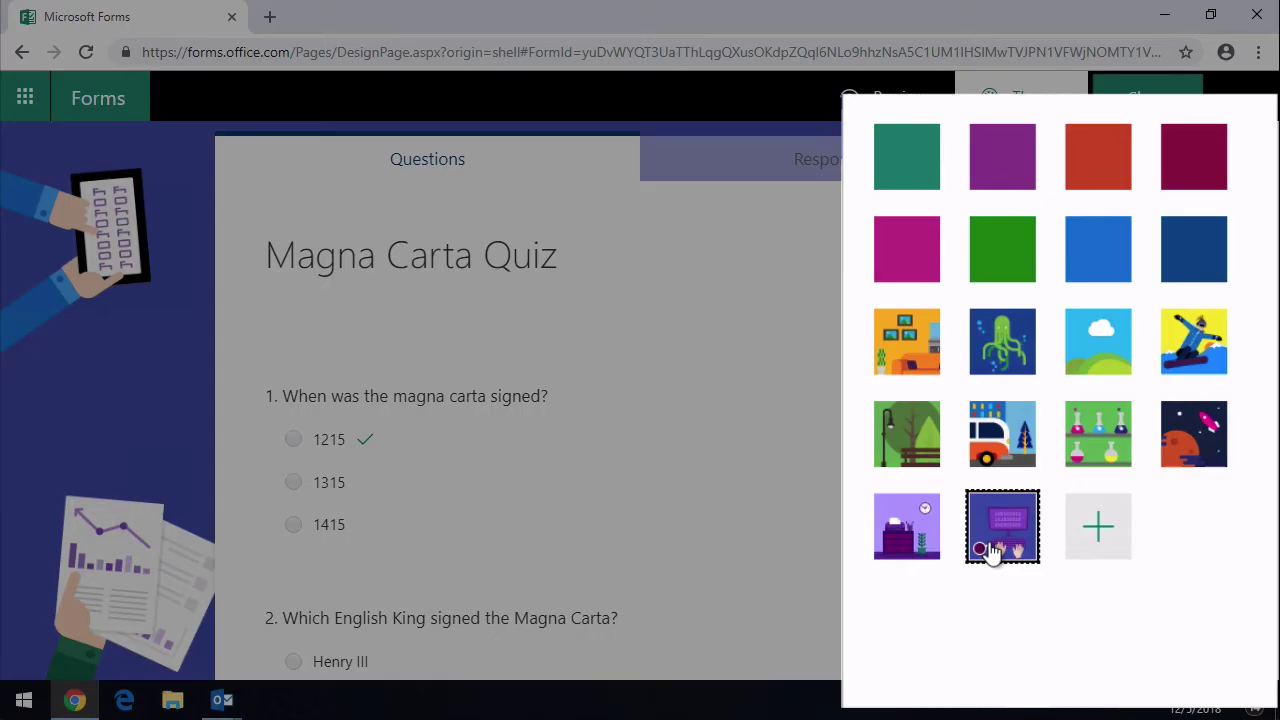
click(1101, 542)
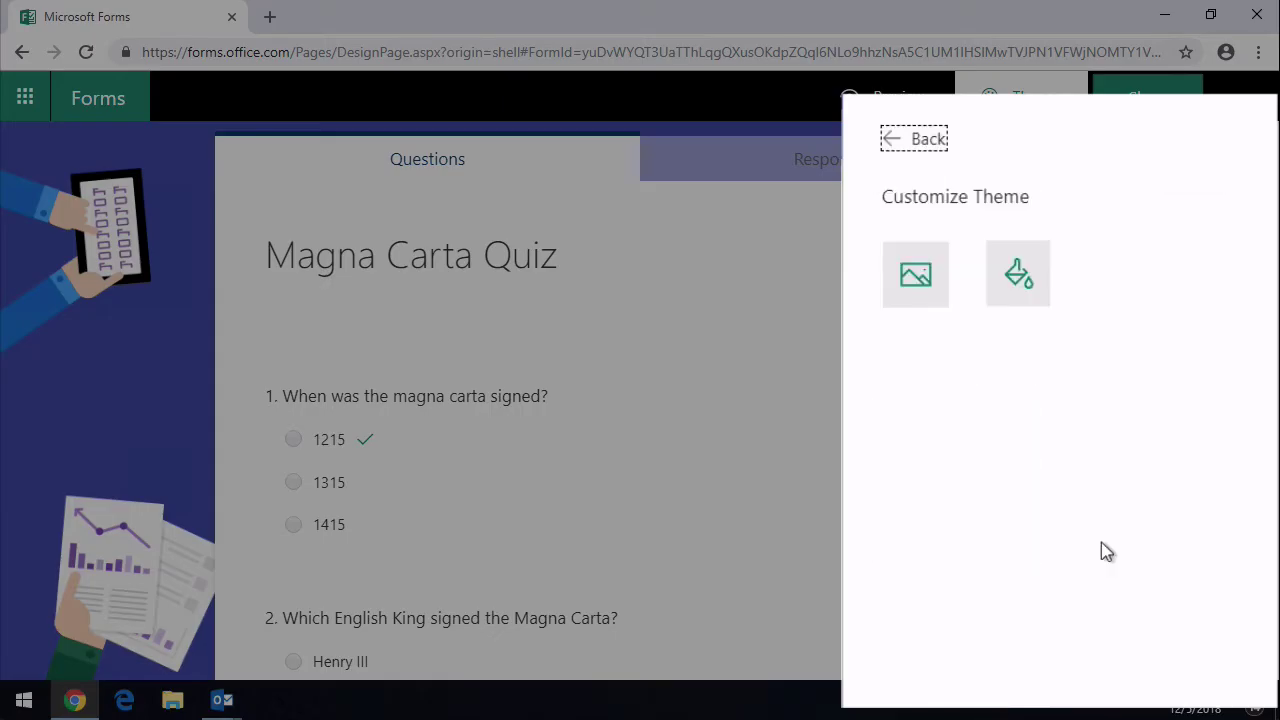
Set a Magna Carta manuscript image from a Bing 'magna carta' search as the background
click(940, 300)
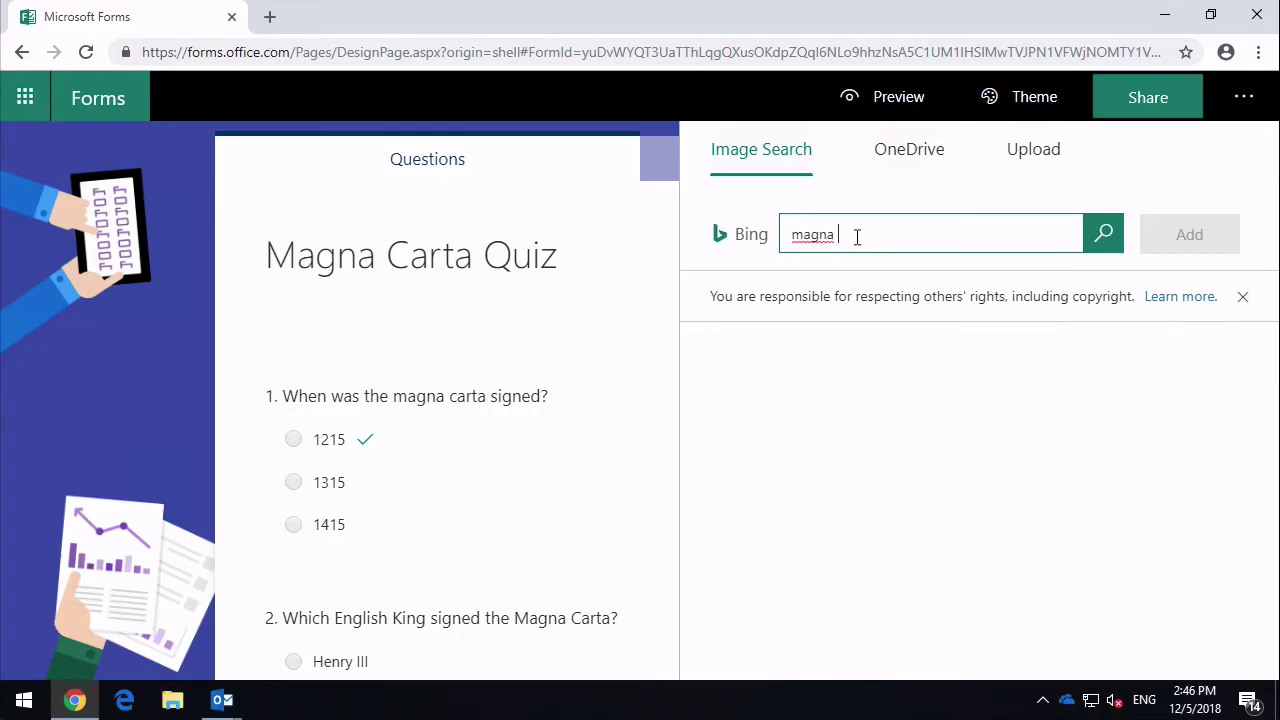
click(1097, 250)
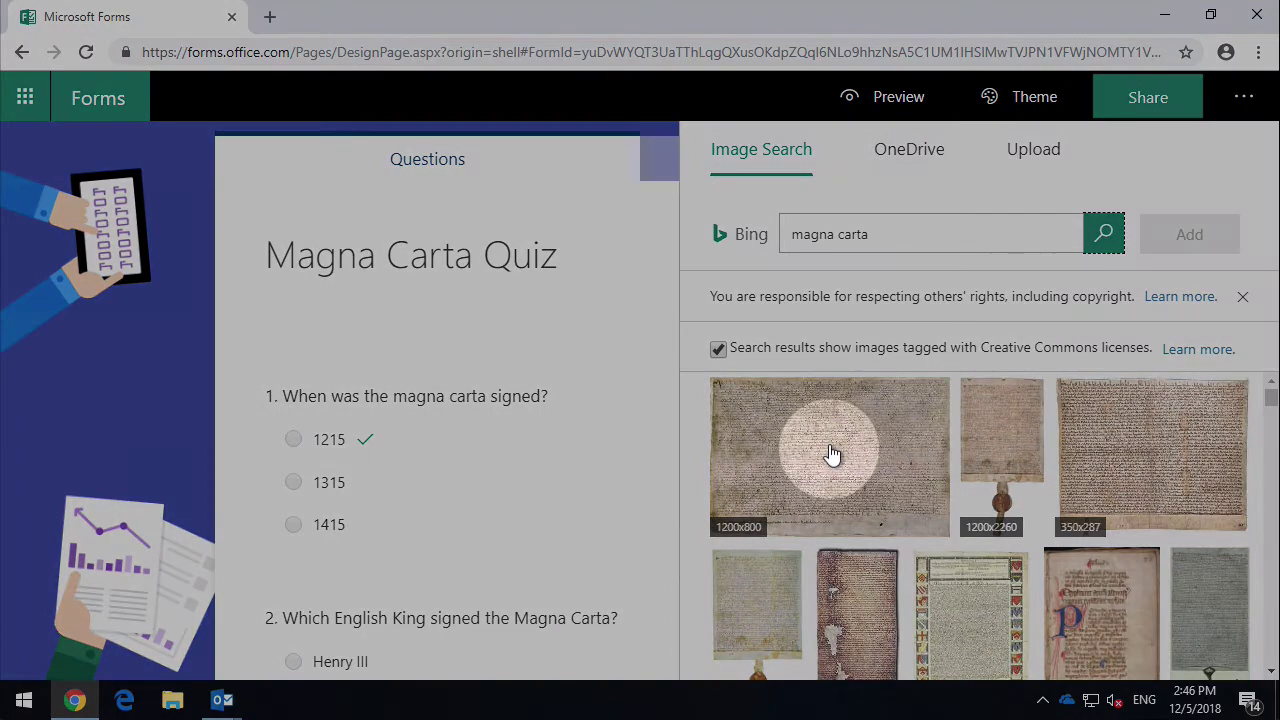
click(830, 452)
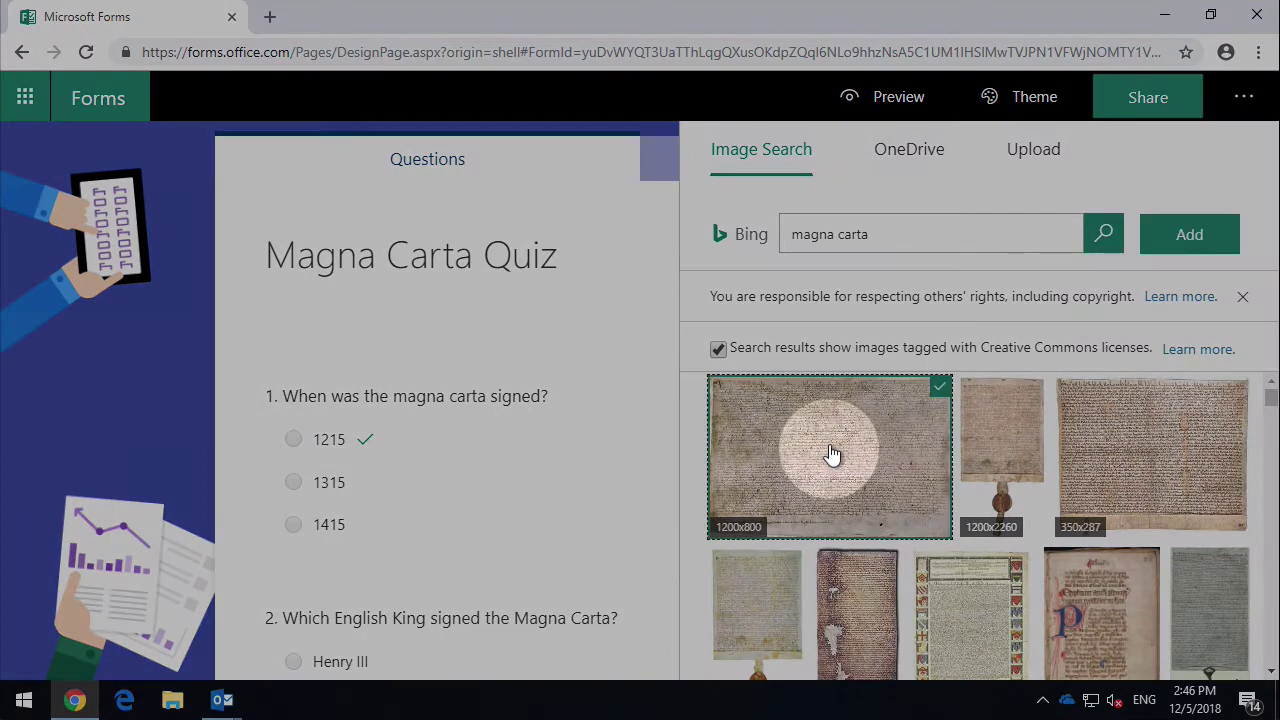
click(1190, 236)
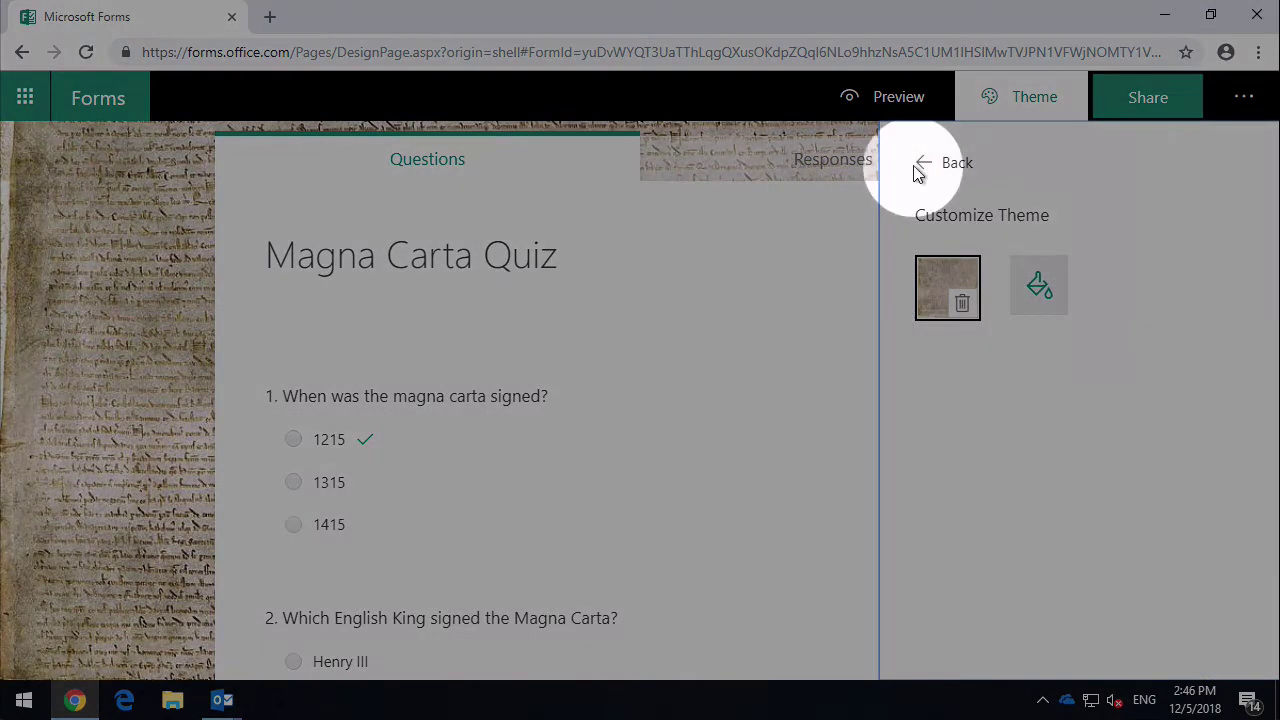
Back out of Customize Theme and close the Theme panel to show the Magna Carta background
click(918, 165)
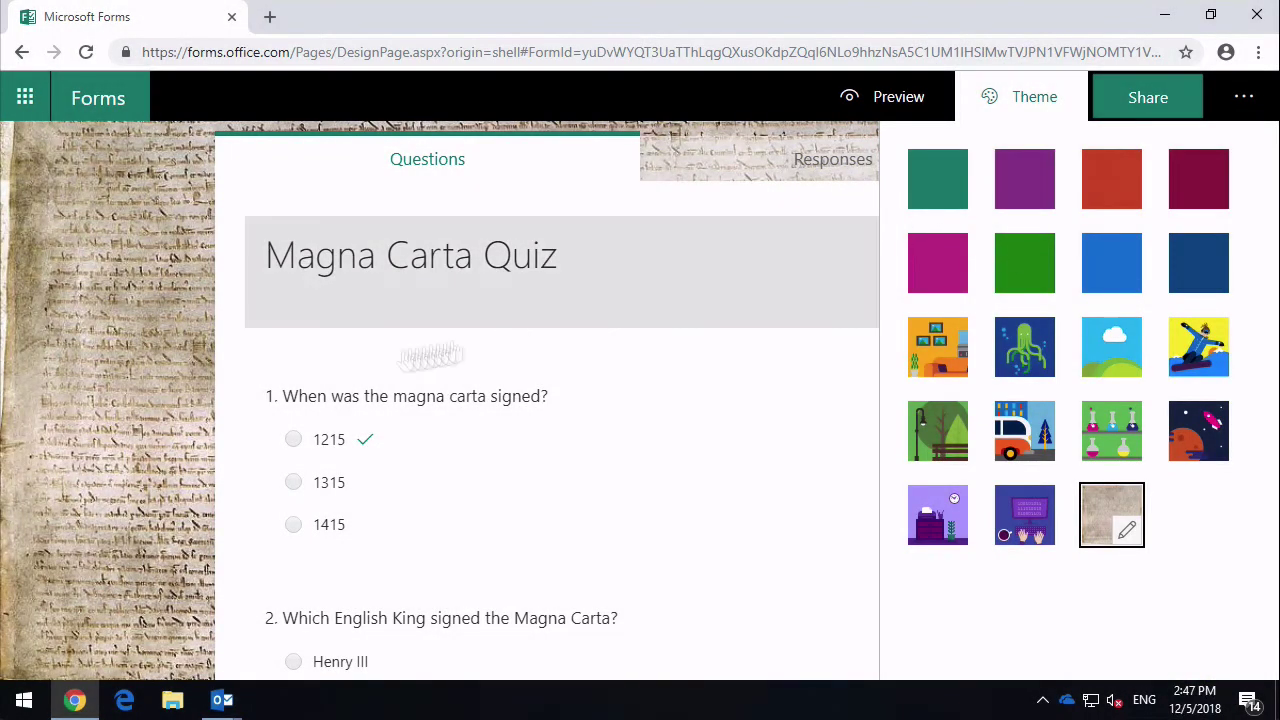
click(14, 386)
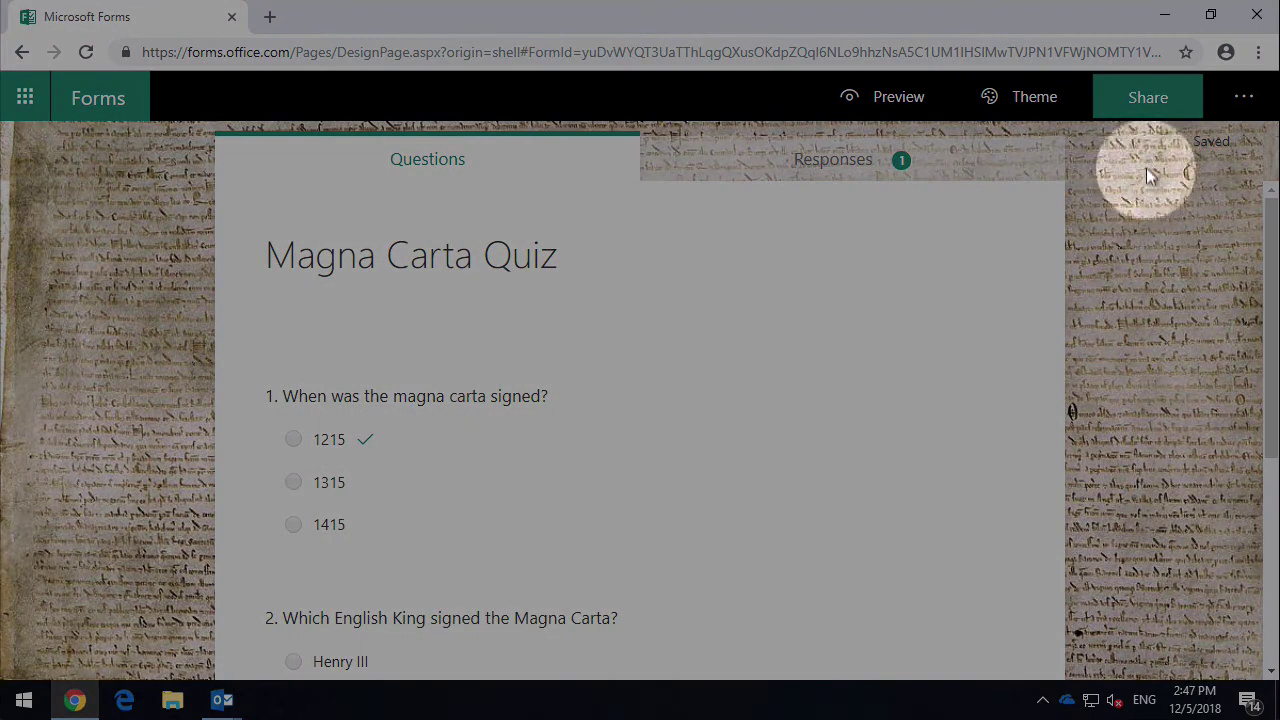
Open sharing and keep responses limited to people in the organization
click(1147, 100)
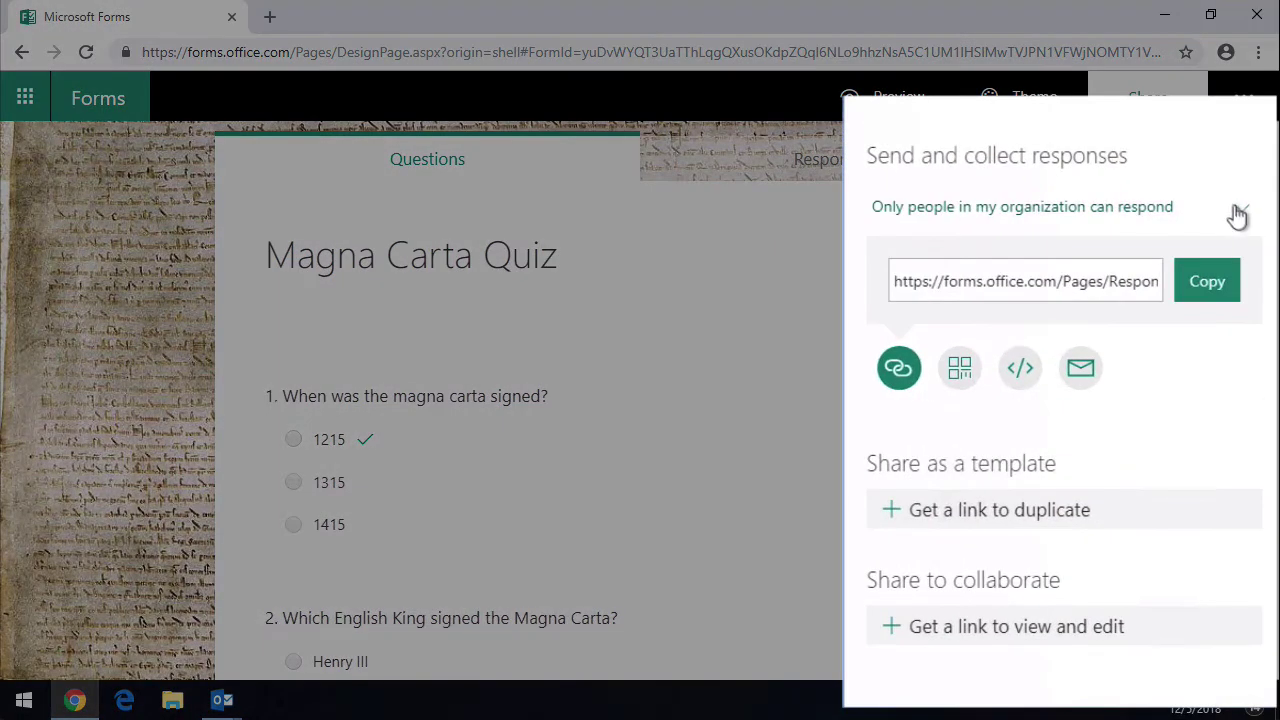
click(1240, 222)
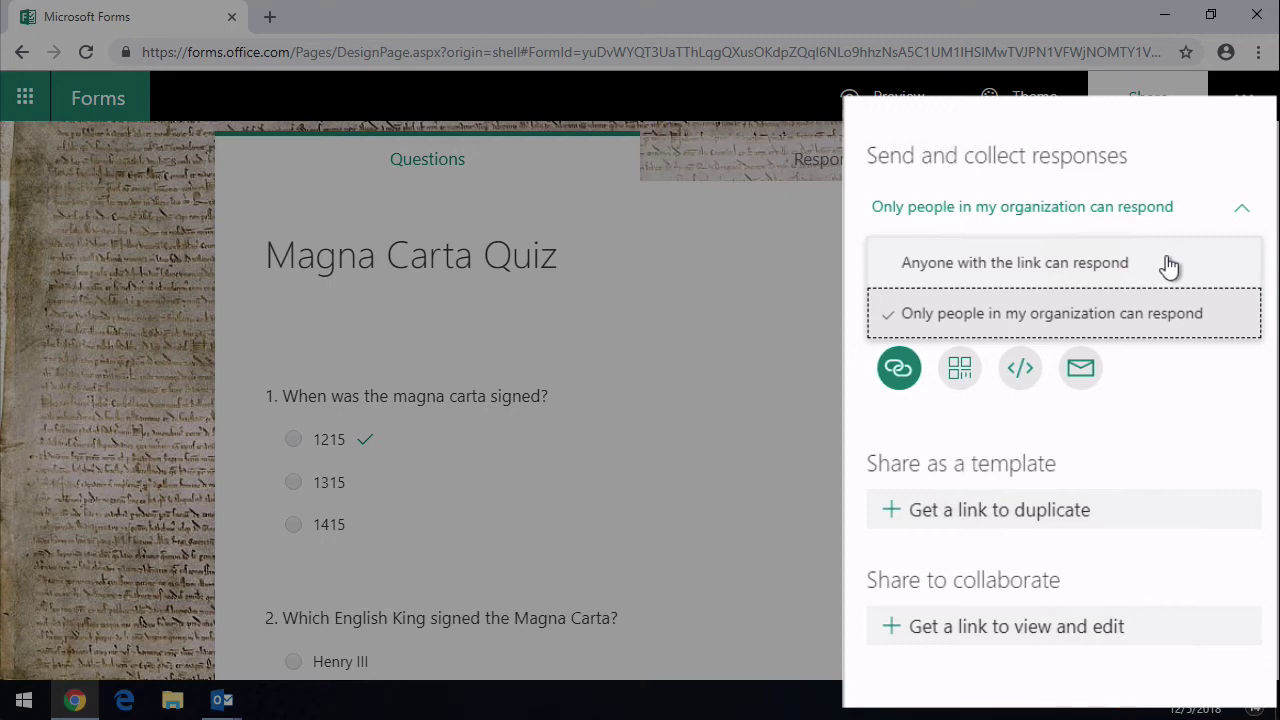
click(1149, 386)
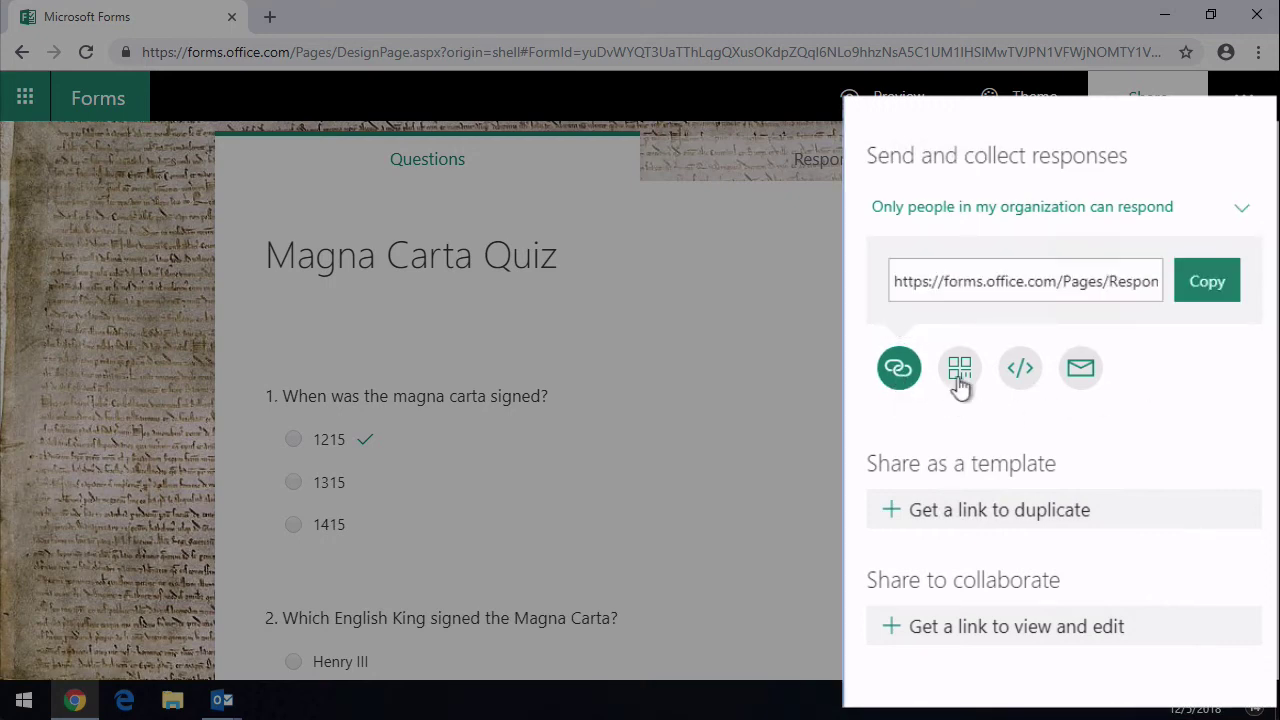
Preview the QR code, embed and e-mail share options, then return to the response link
click(960, 378)
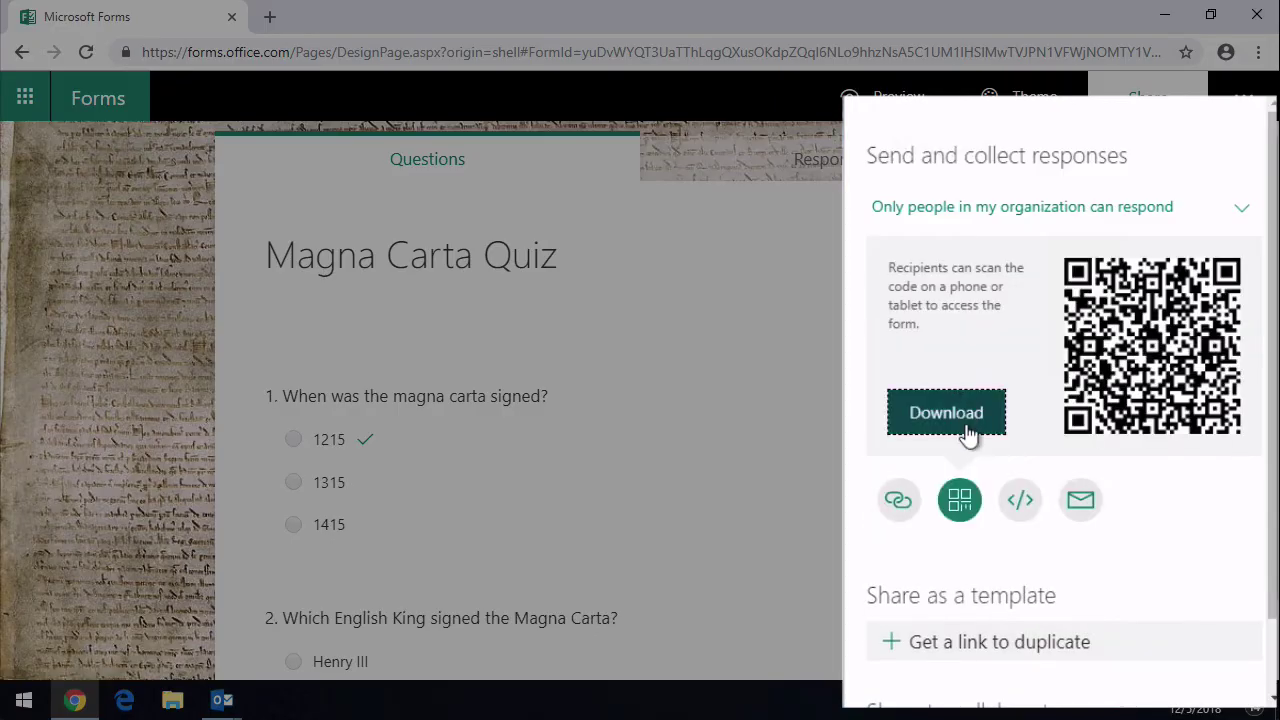
click(1015, 498)
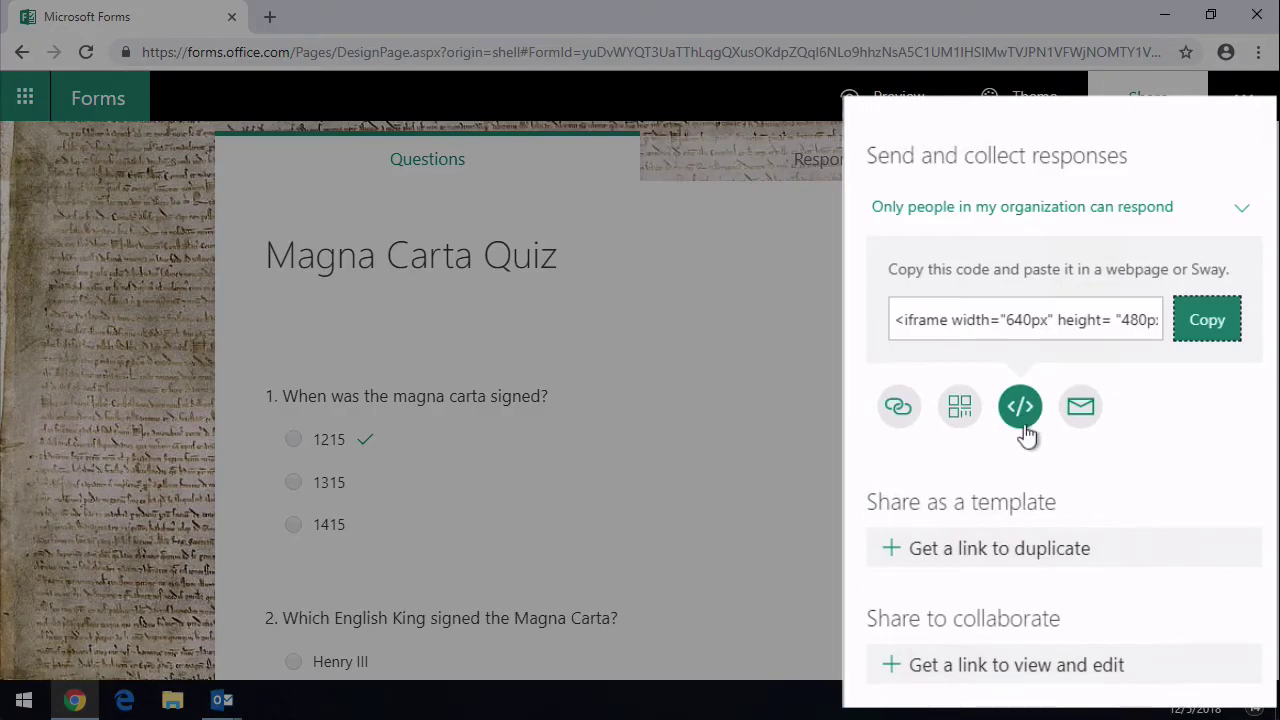
click(1083, 416)
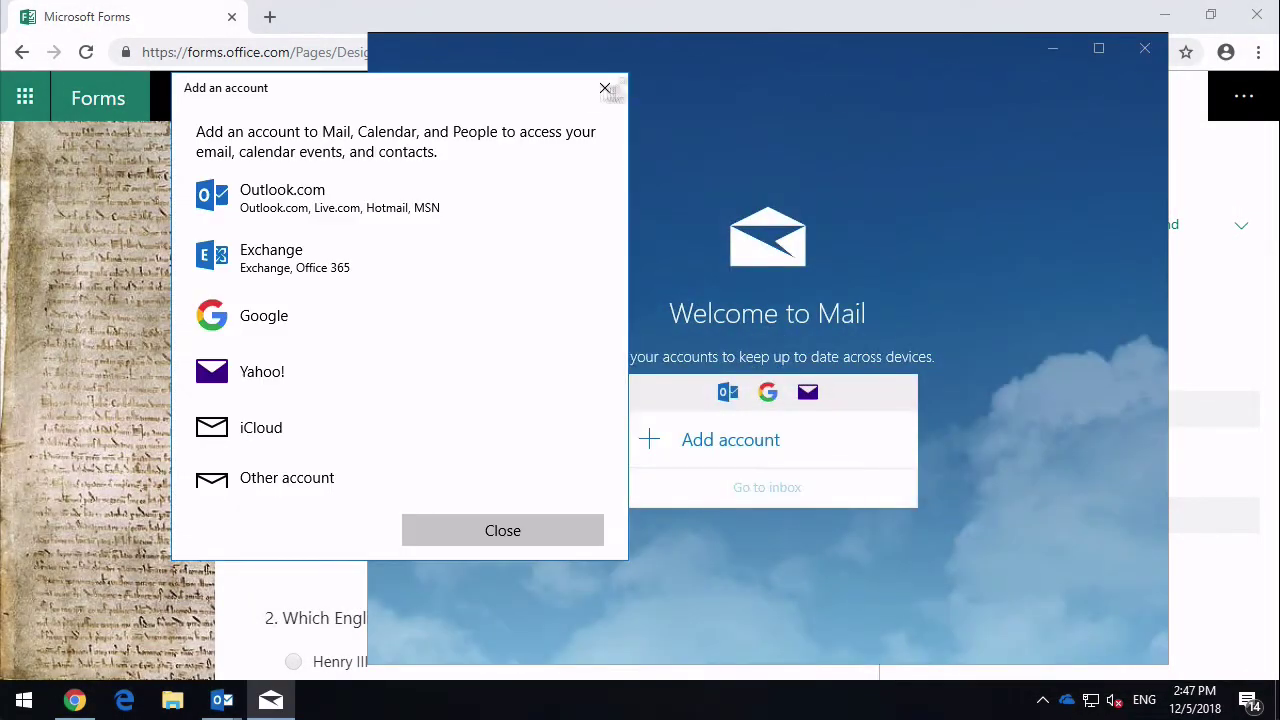
click(604, 88)
click(1144, 48)
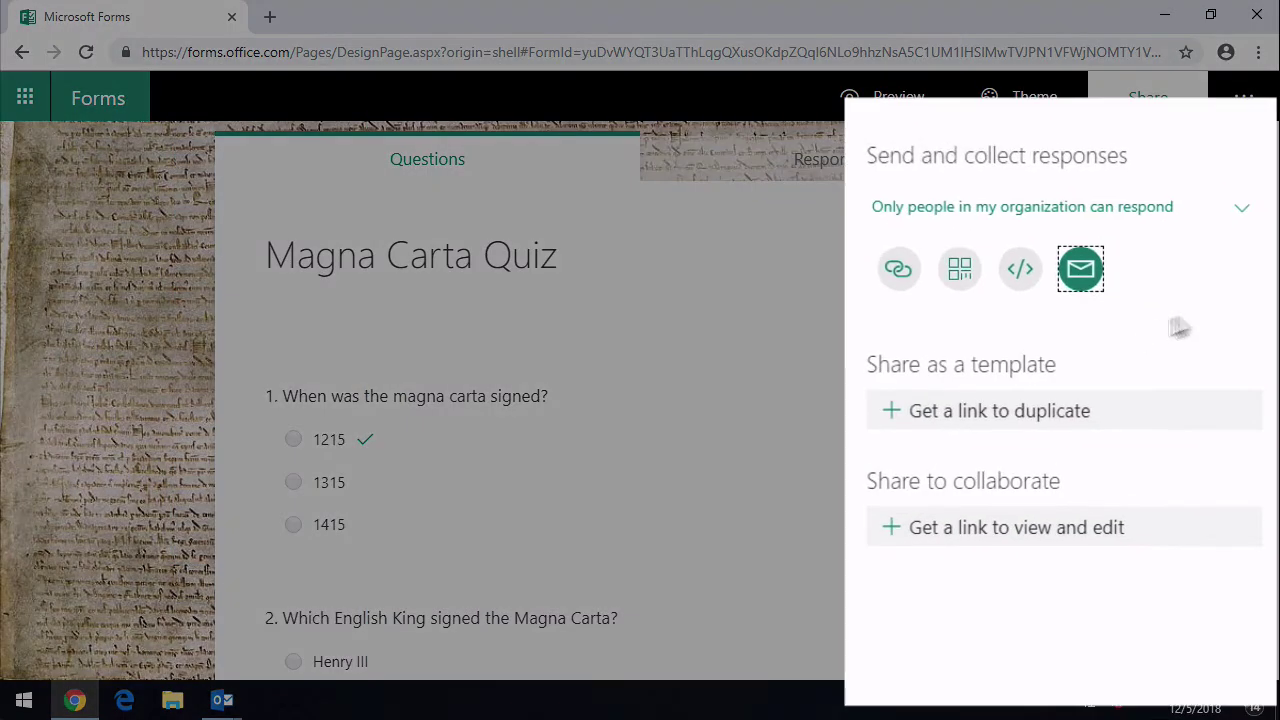
click(896, 270)
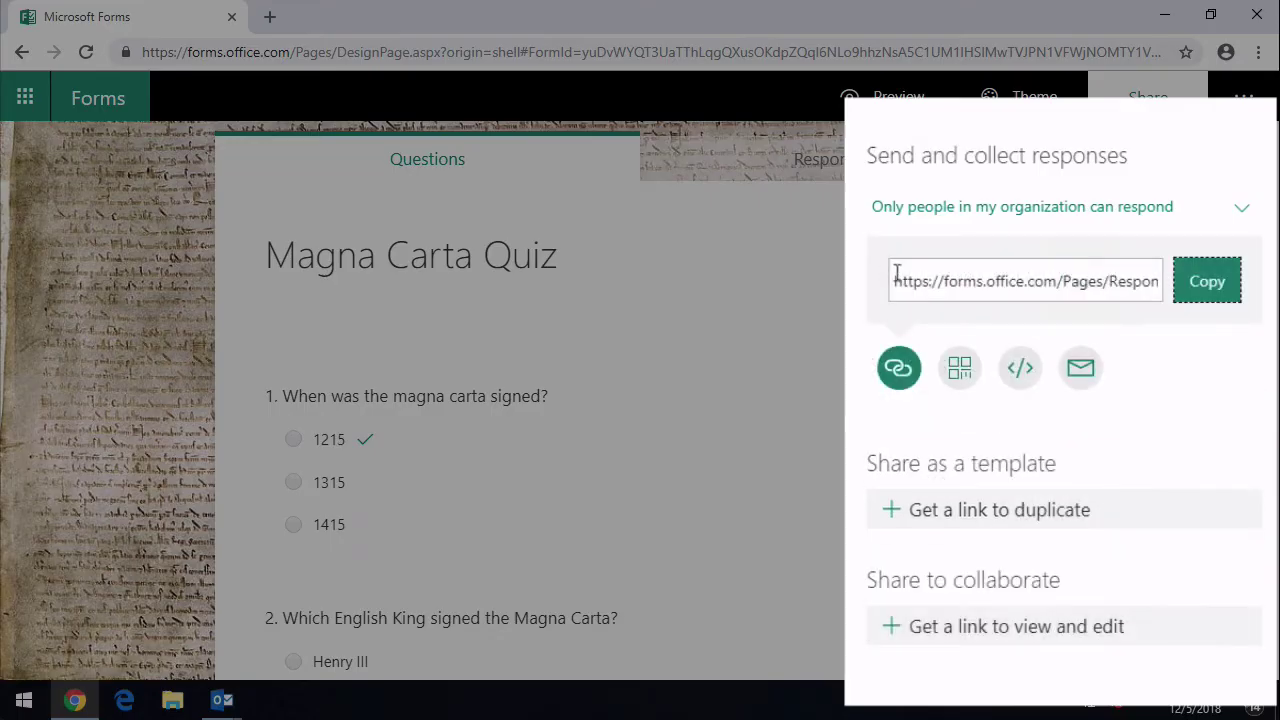
Copy the quiz response link and open it in the second user's browser
click(1210, 283)
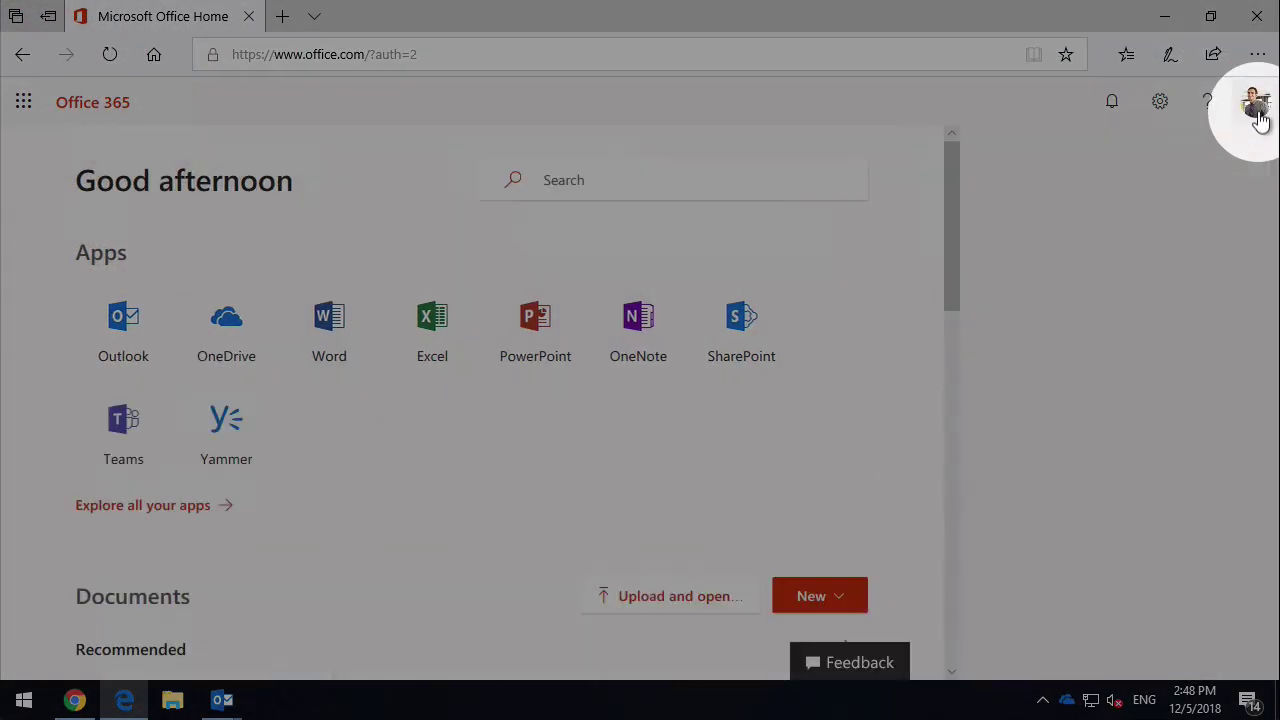
click(1256, 106)
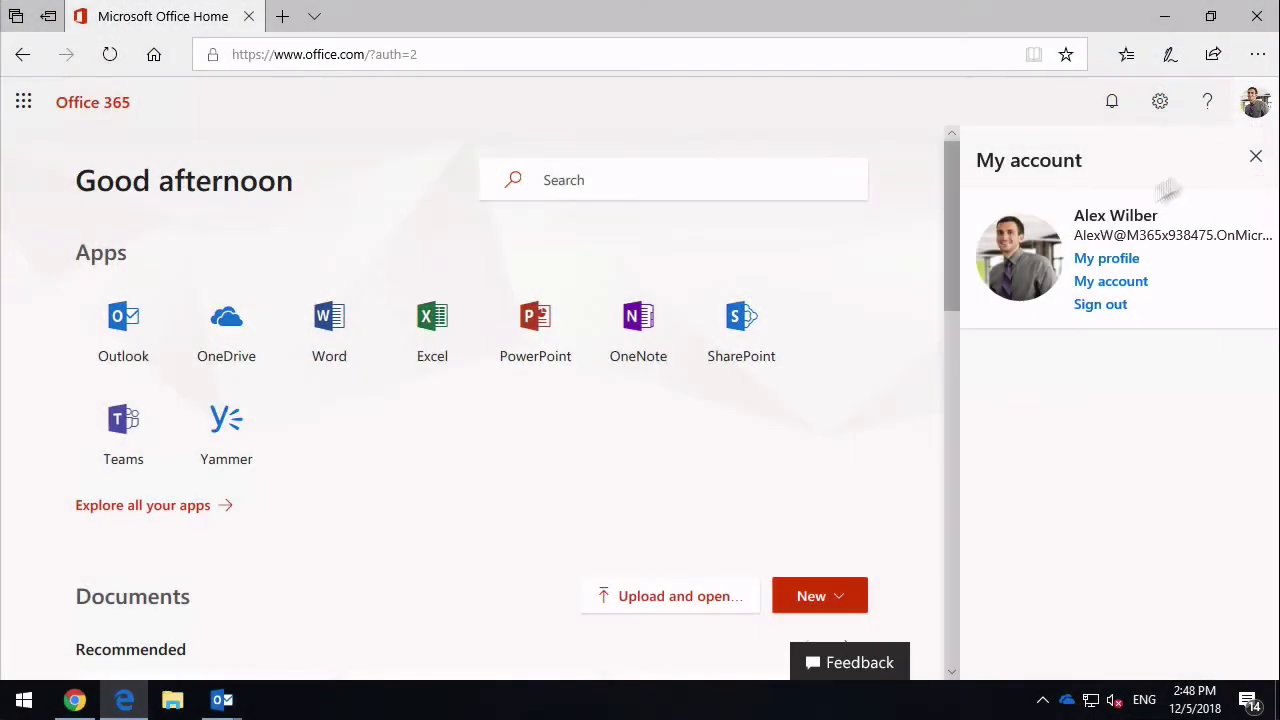
click(1256, 106)
click(449, 57)
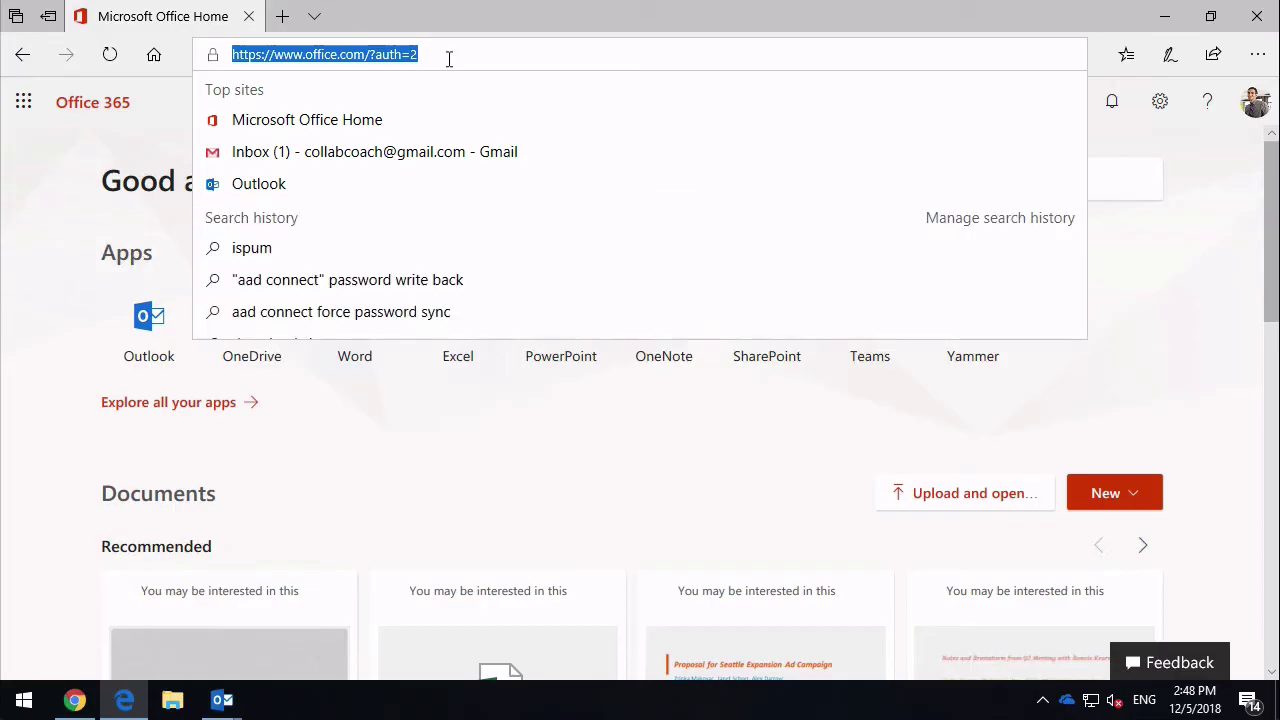
key(ctrl+v)
key(Return)
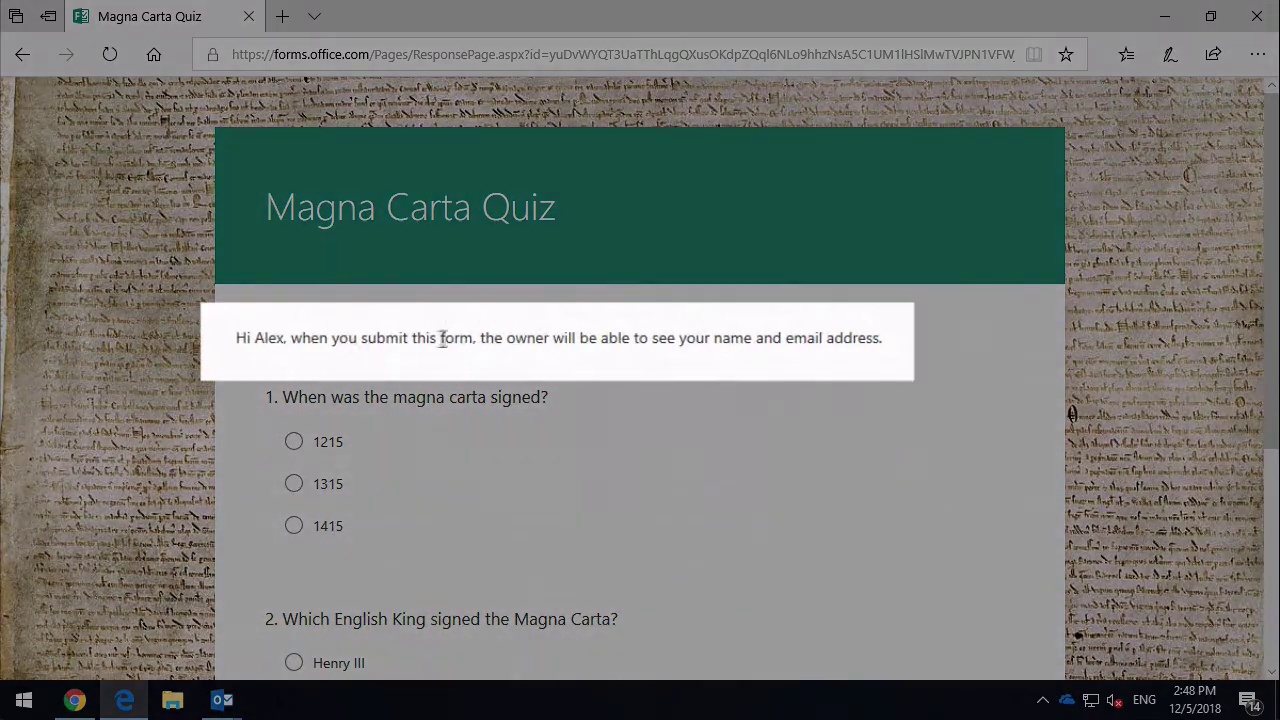
Answer 1215 and John and submit the quiz
scroll(695, 357, down, 1)
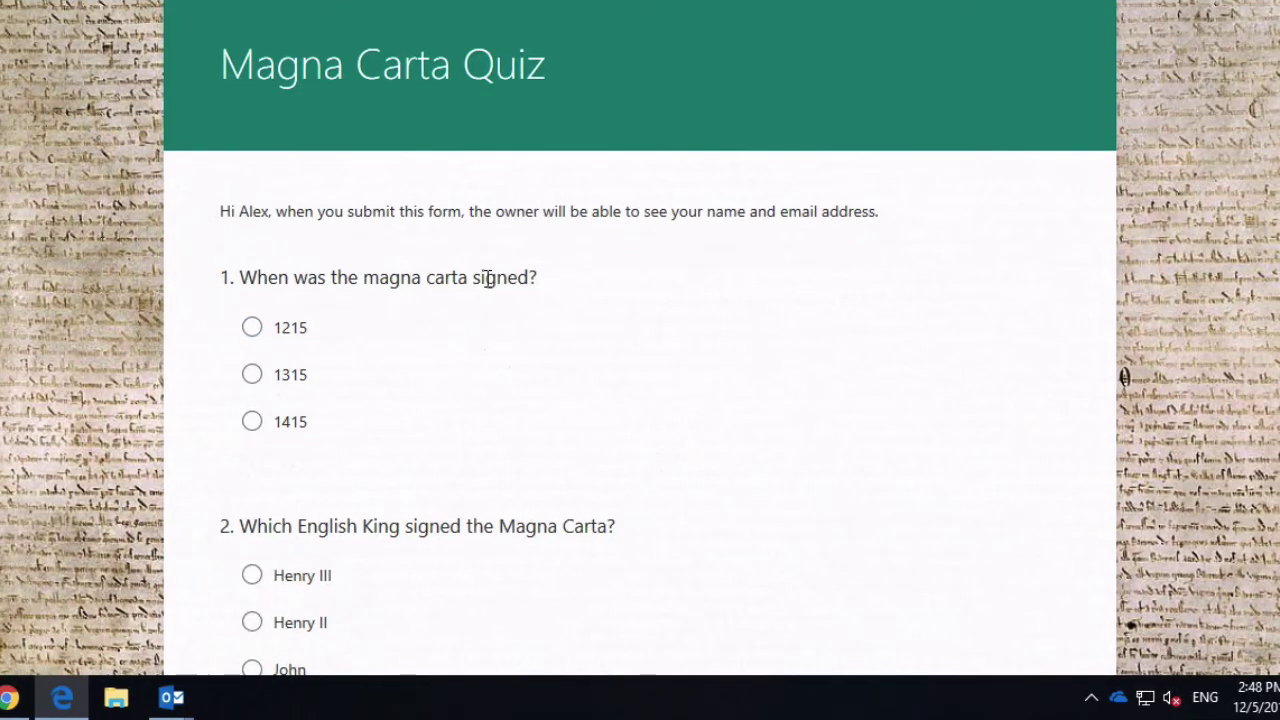
scroll(420, 355, down, 1)
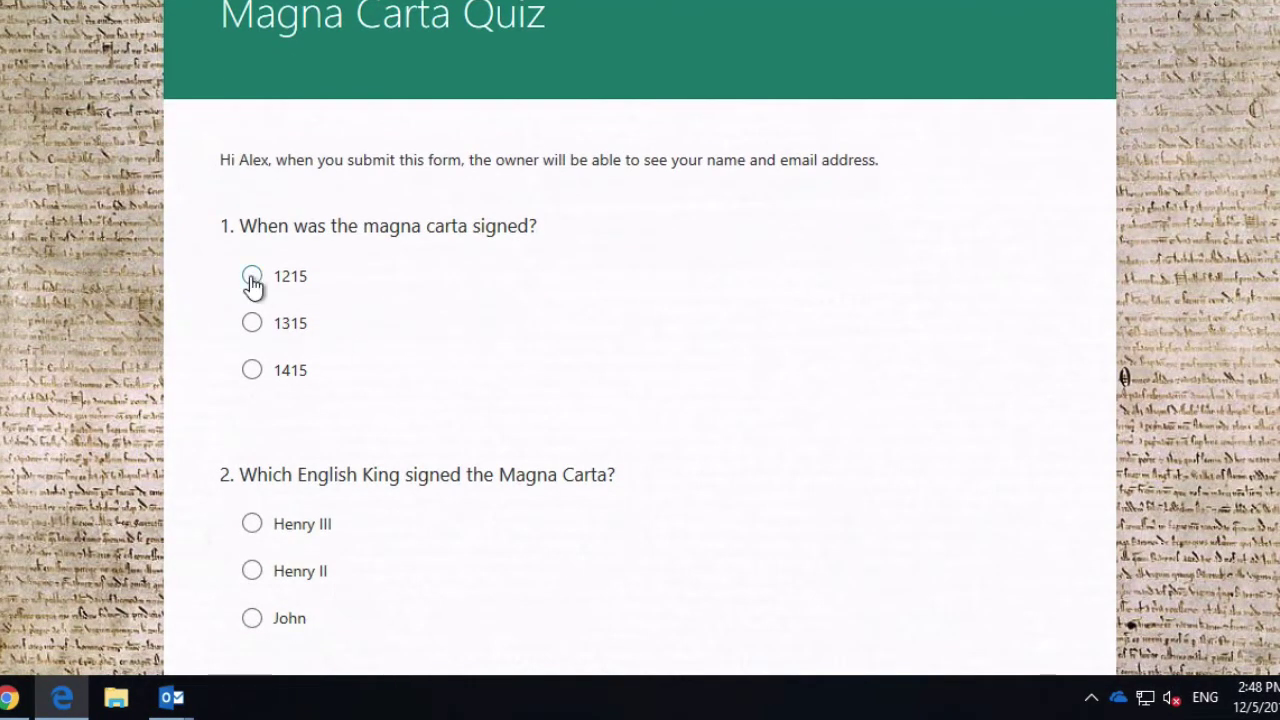
scroll(534, 393, down, 3)
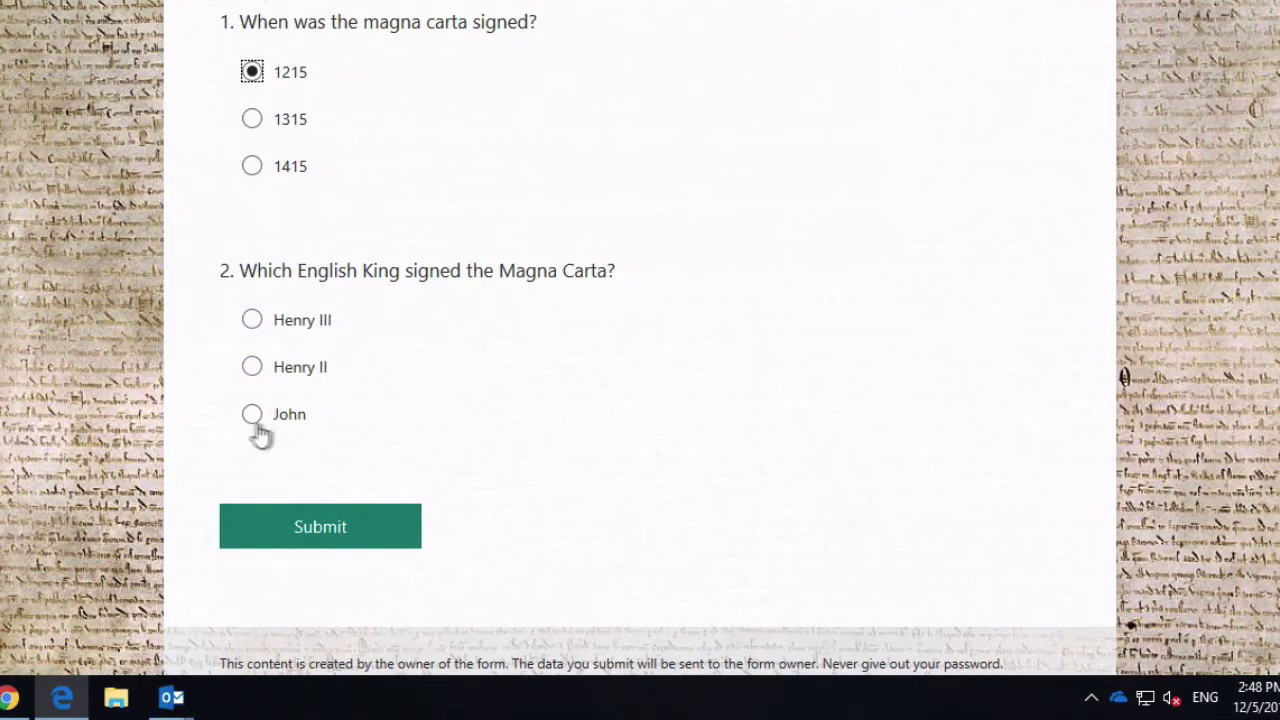
click(418, 518)
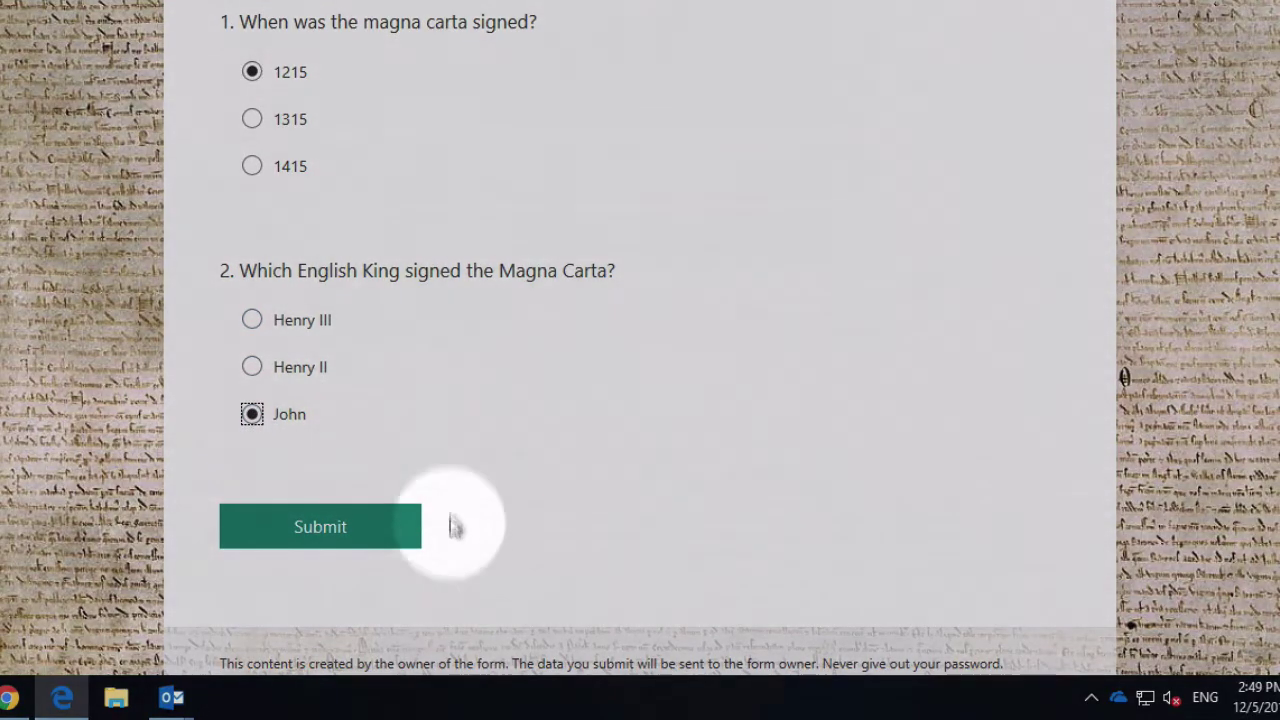
click(340, 543)
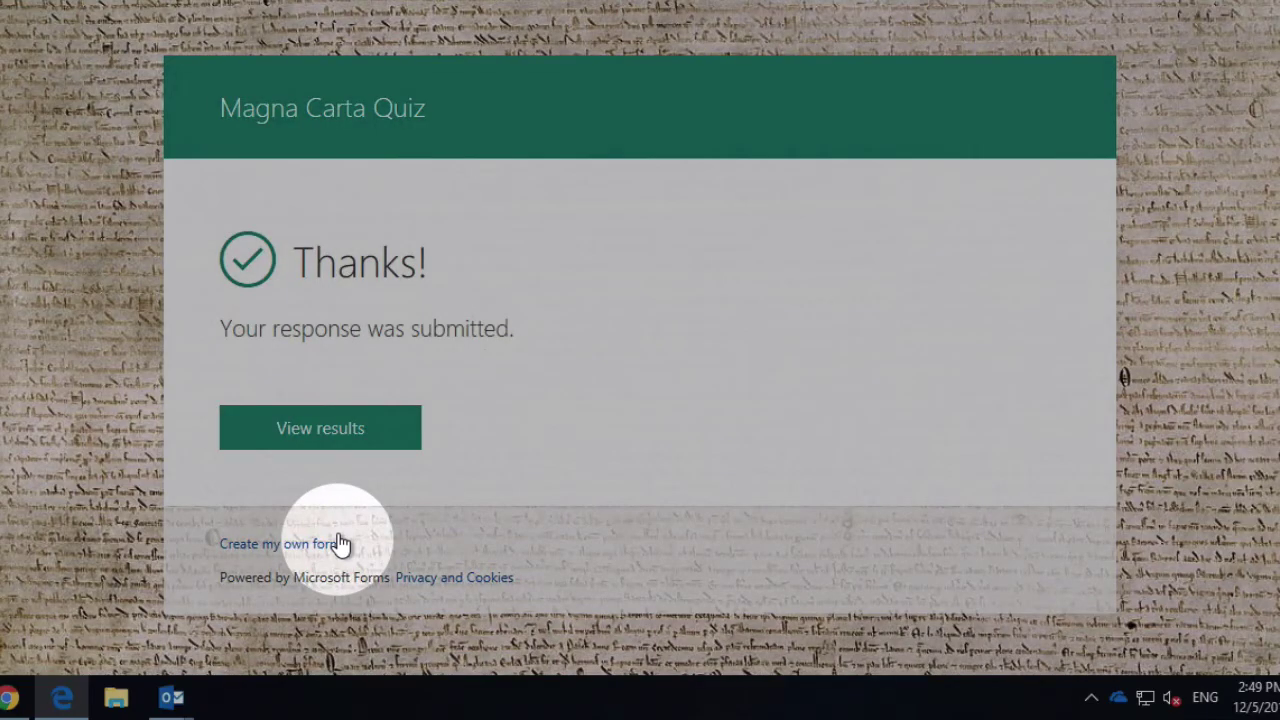
View the graded results showing both answers correct
click(354, 430)
scroll(555, 433, down, 3)
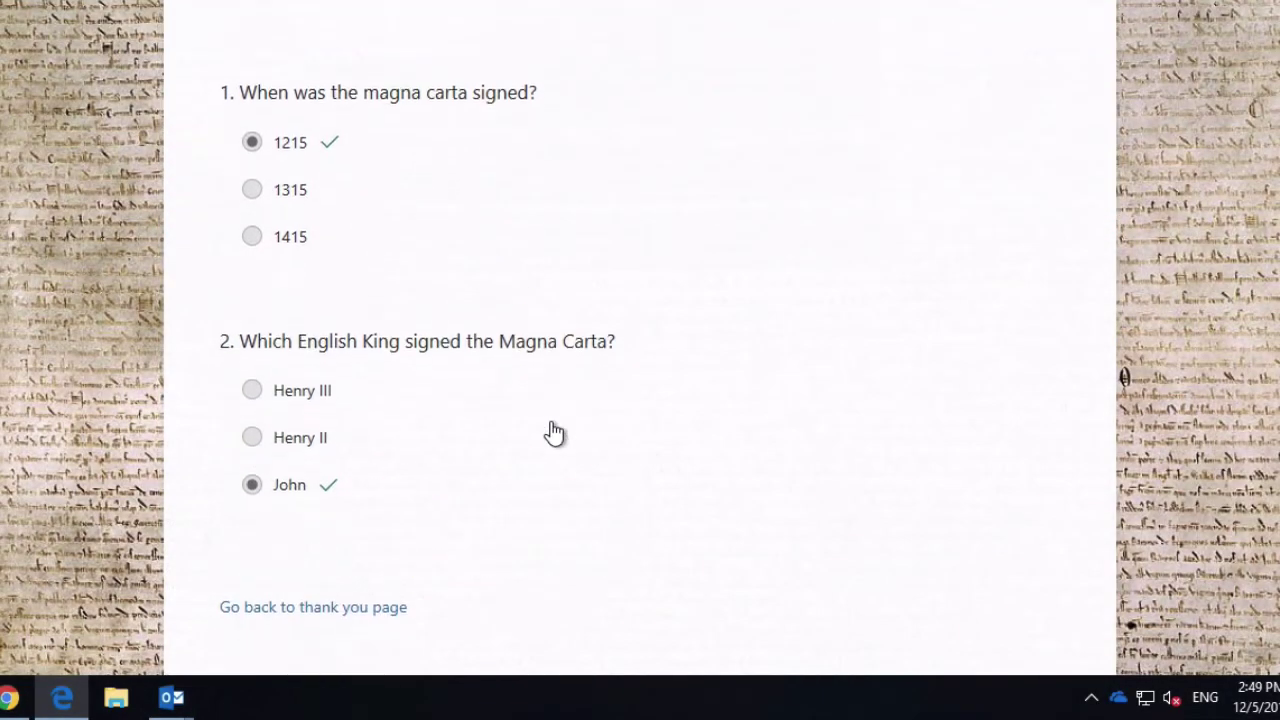
scroll(555, 433, up, 2)
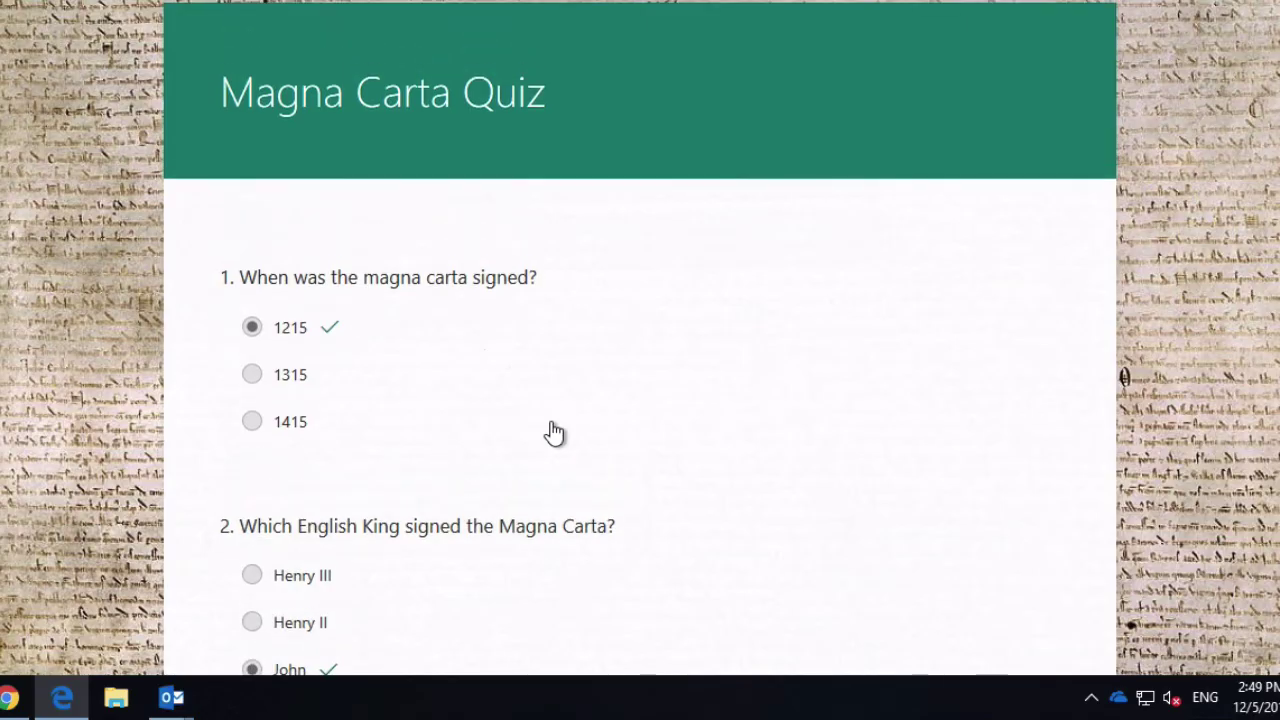
scroll(555, 433, up, 1)
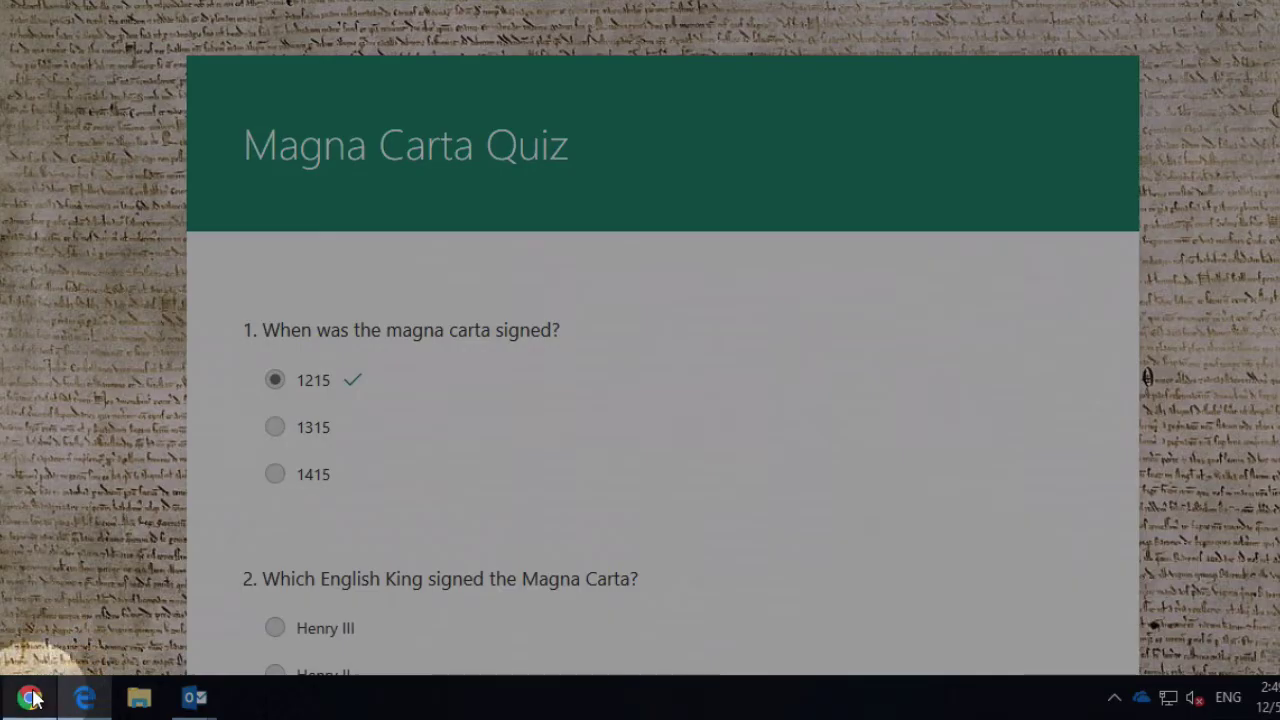
Return to the owner's editor, close sharing, and open the Responses tab with 2 responses
click(30, 697)
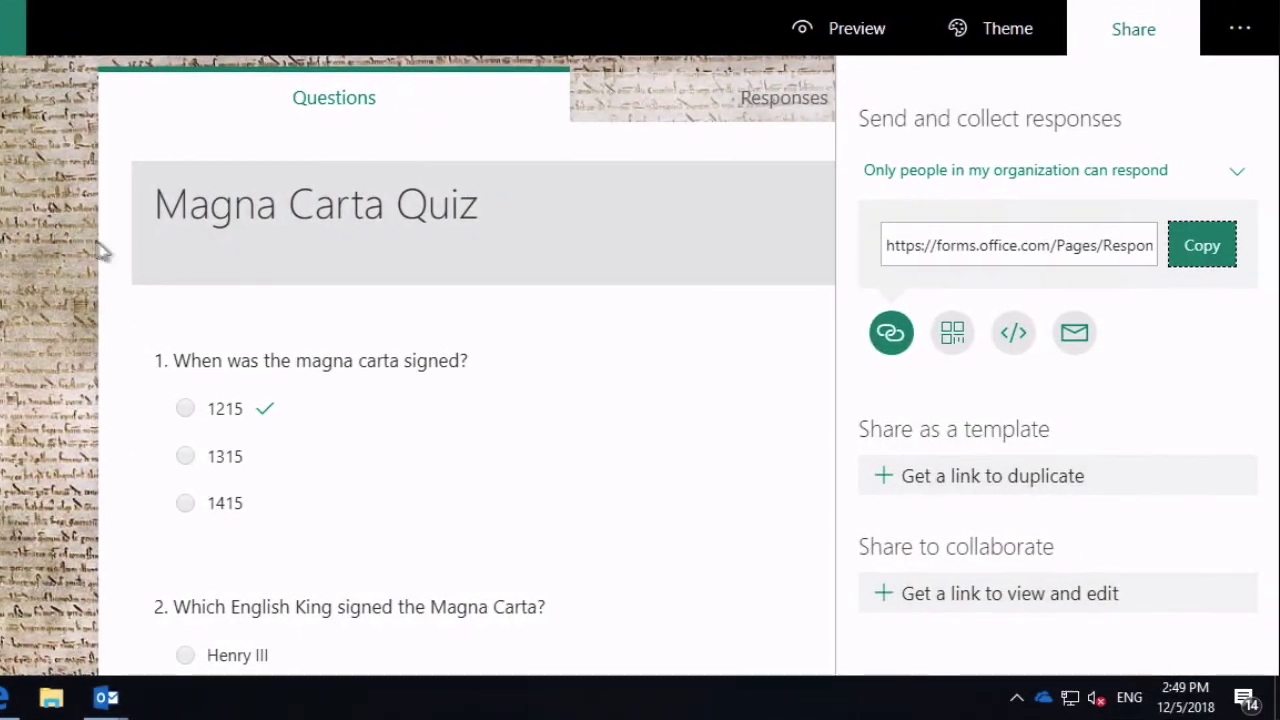
click(176, 243)
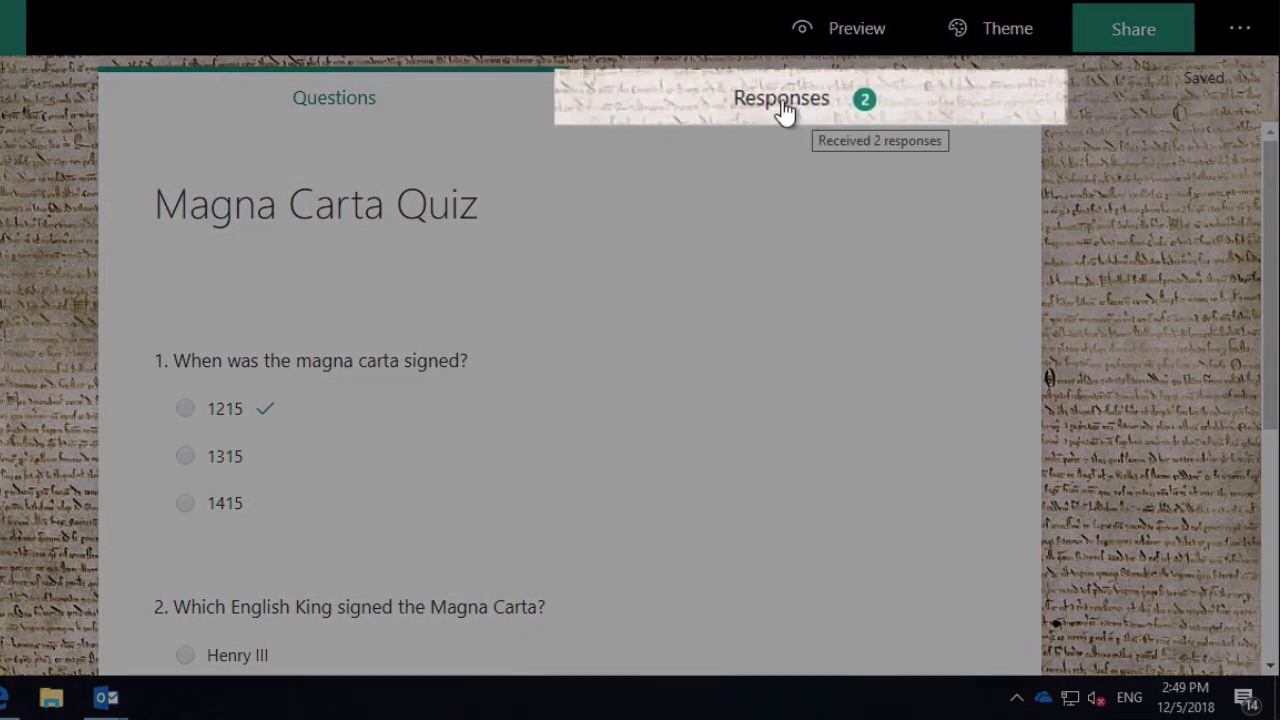
click(799, 108)
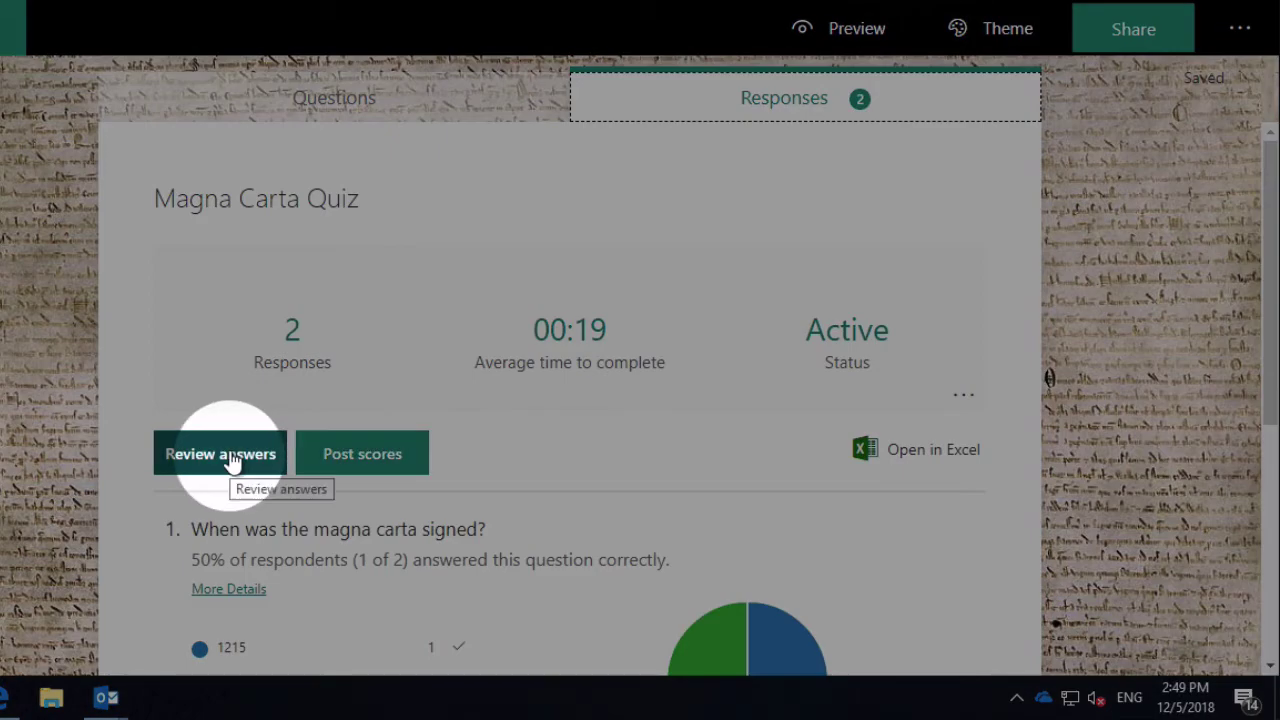
Review the first respondent's graded answers individually
click(234, 457)
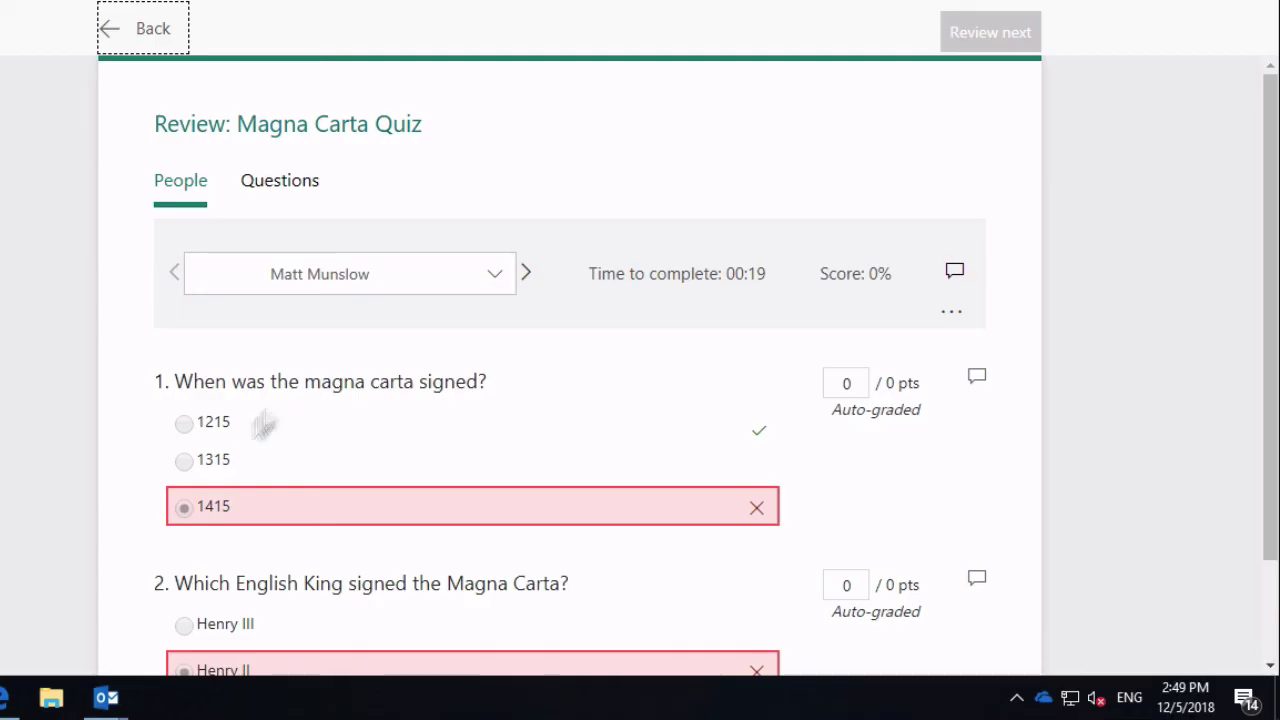
scroll(20, 366, down, 1)
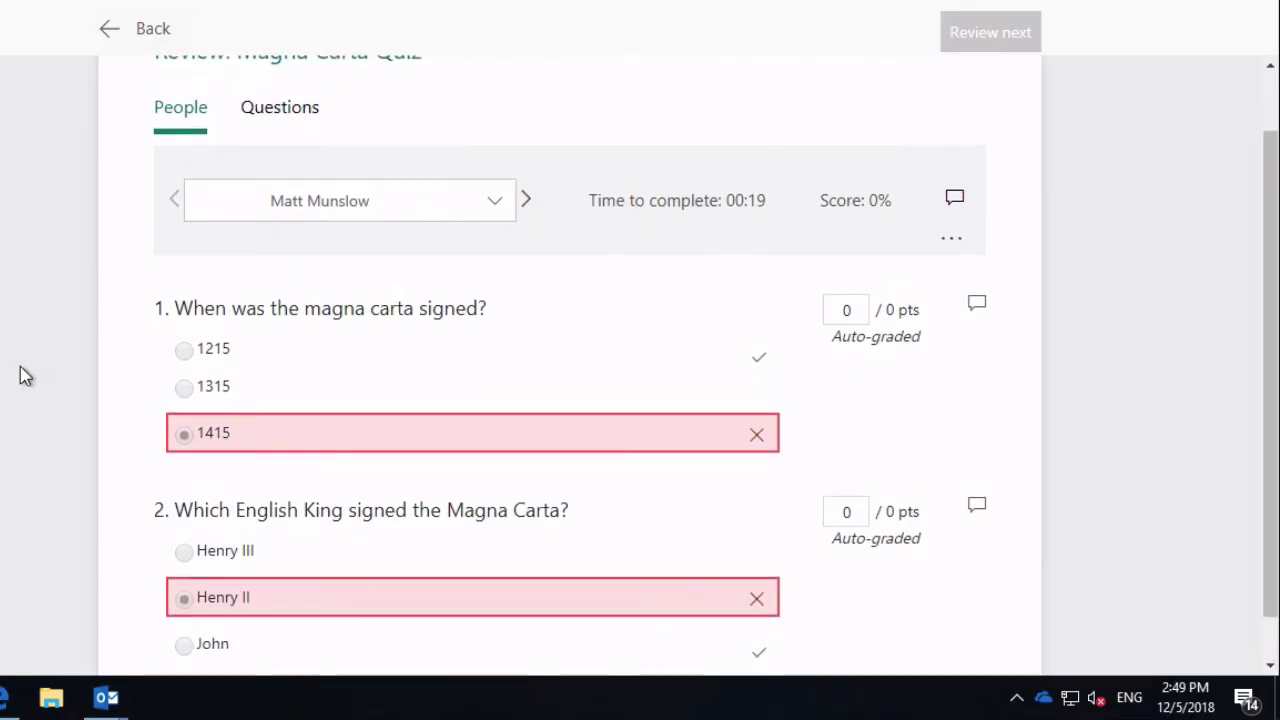
scroll(20, 366, up, 1)
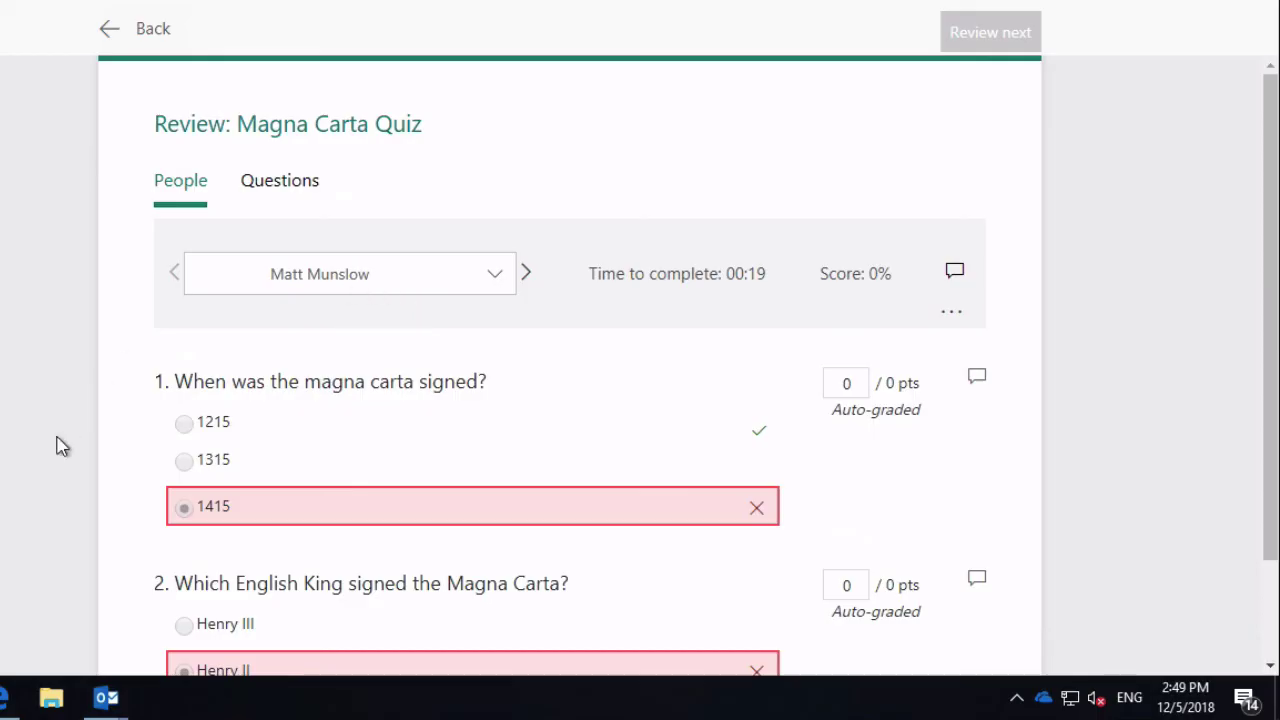
scroll(60, 446, down, 2)
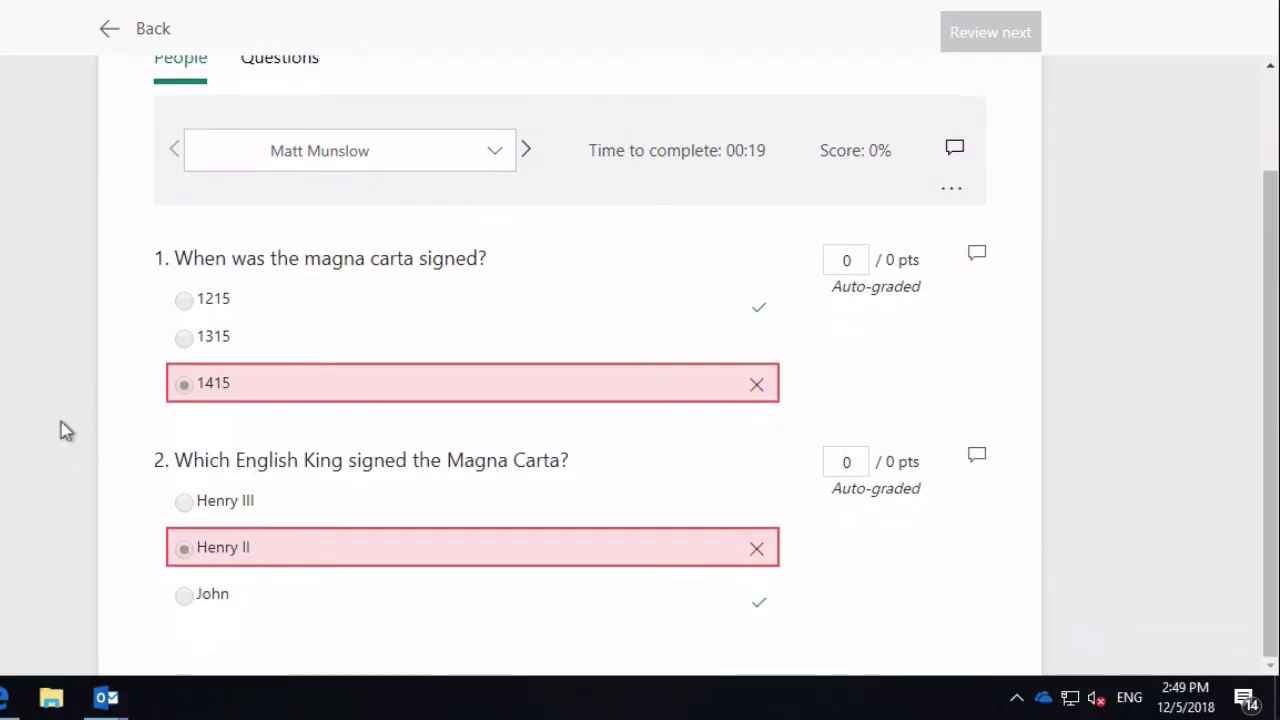
scroll(60, 432, up, 1)
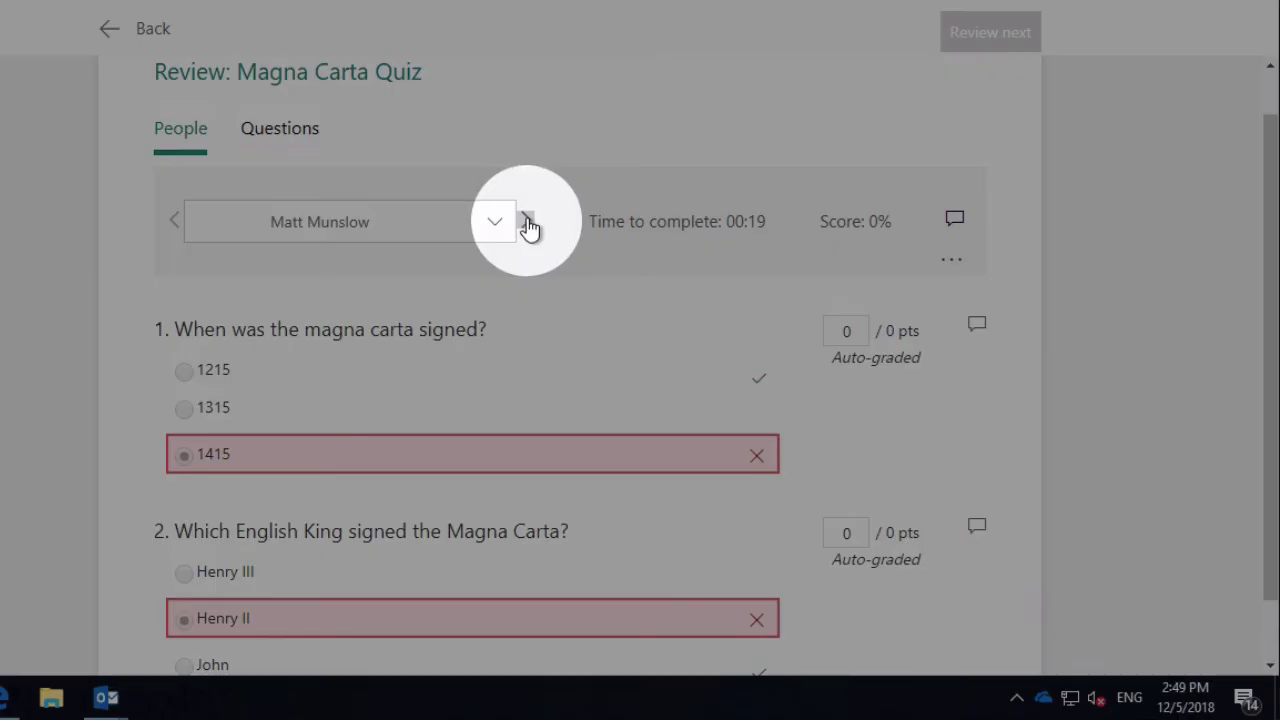
View the next respondent's answers, then switch the review to per-question view
click(528, 224)
scroll(40, 489, down, 2)
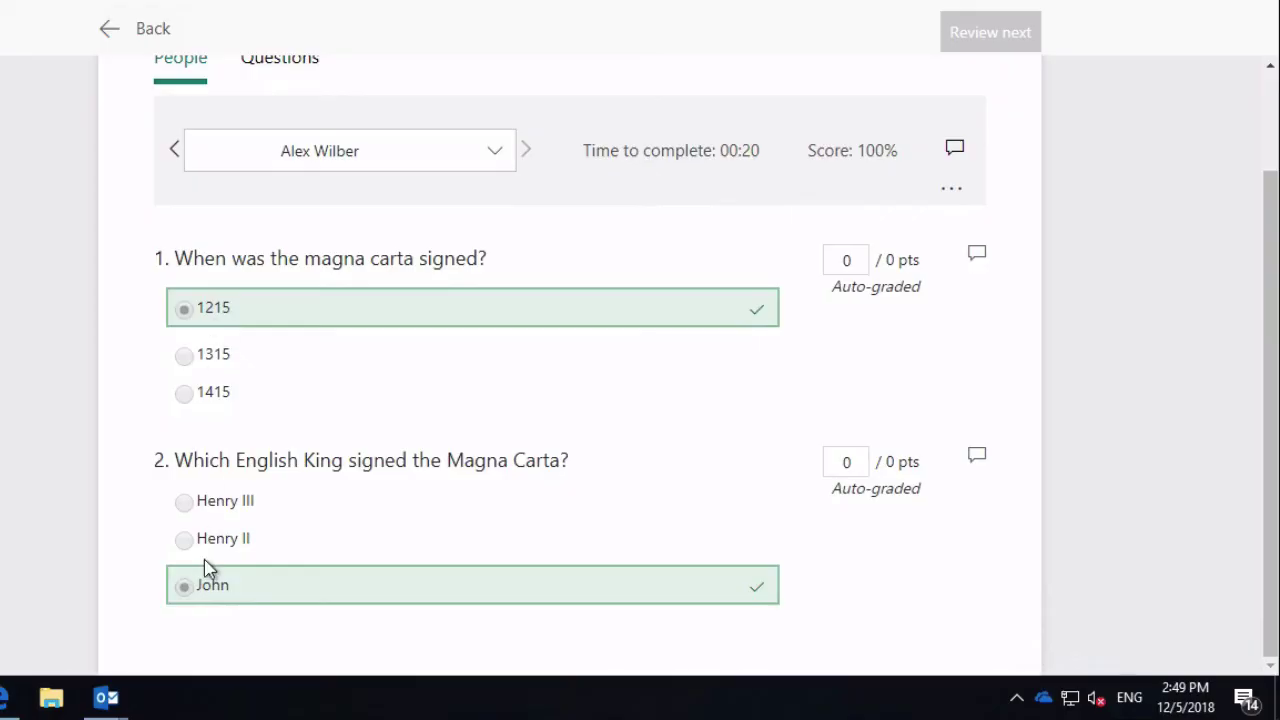
scroll(98, 480, up, 2)
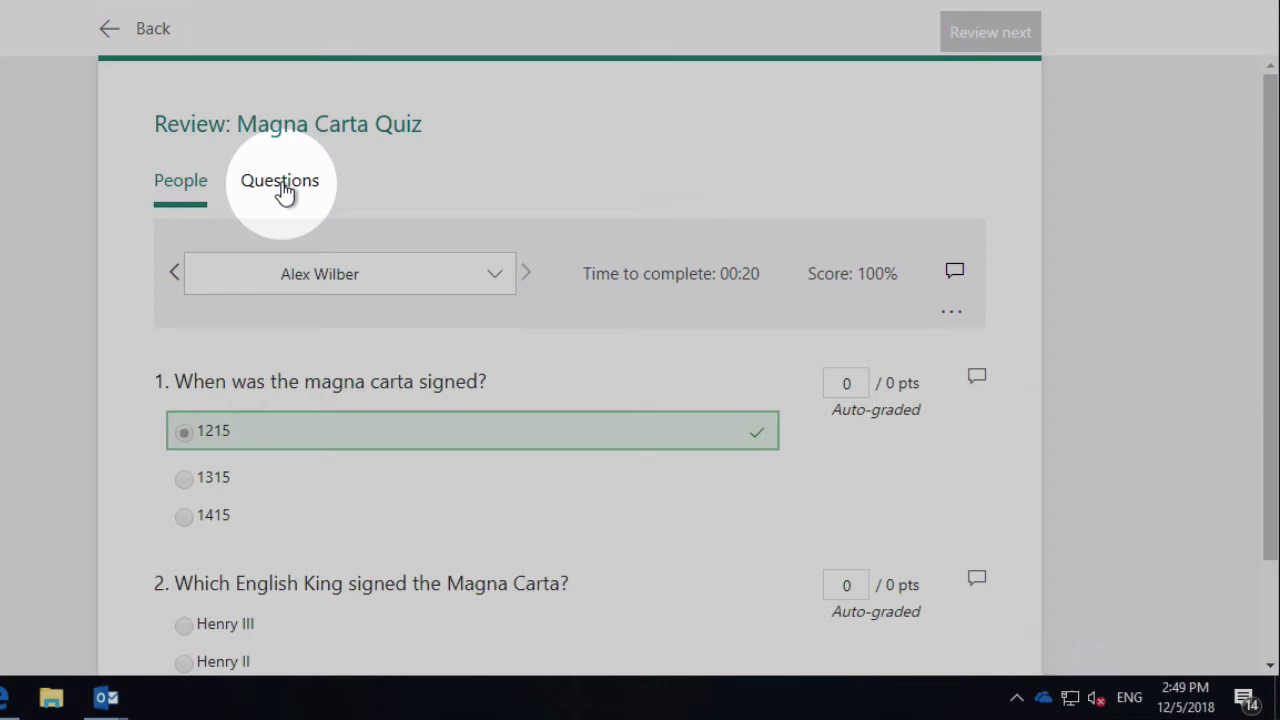
click(284, 190)
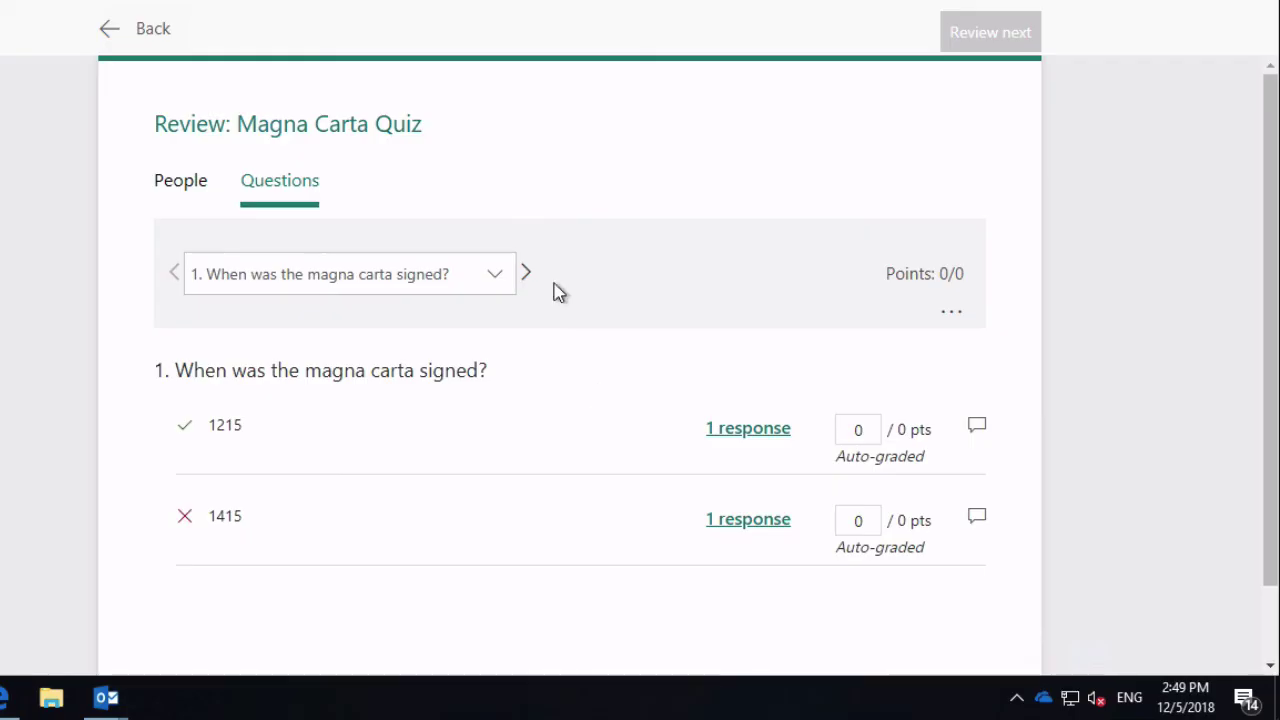
Compare answer counts for questions 1 and 2, then return to the per-person review
click(526, 273)
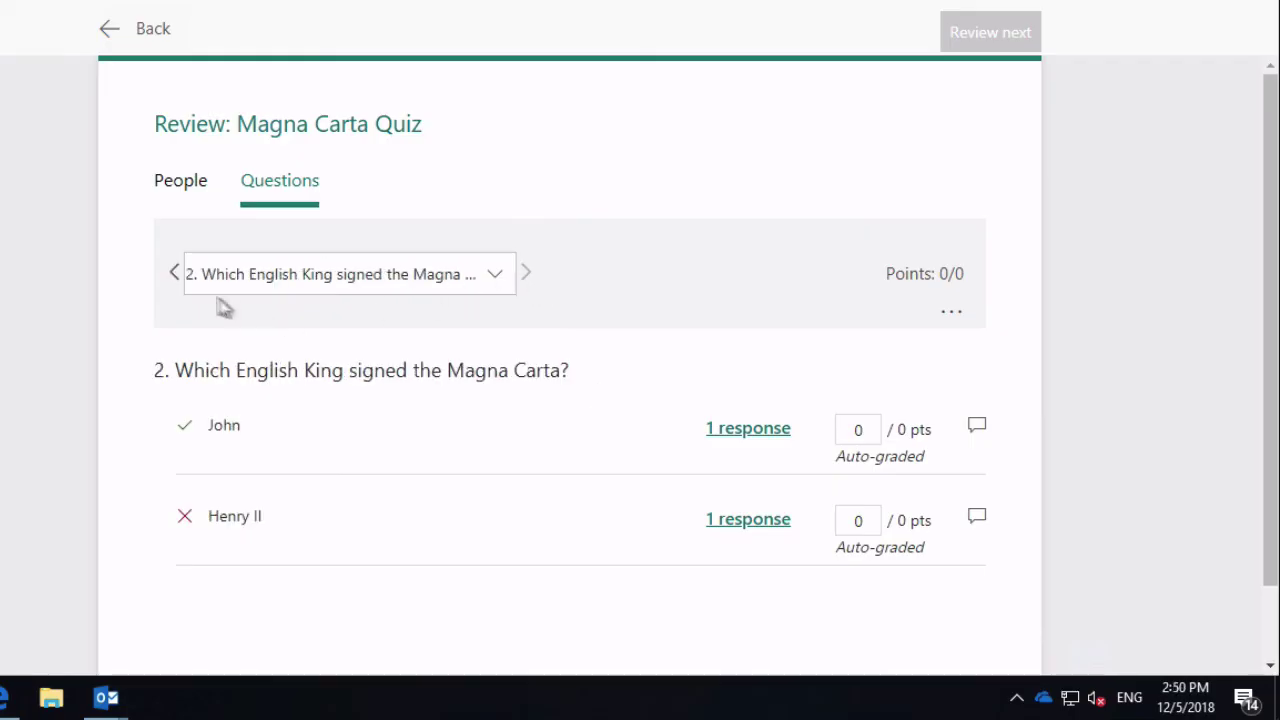
click(174, 275)
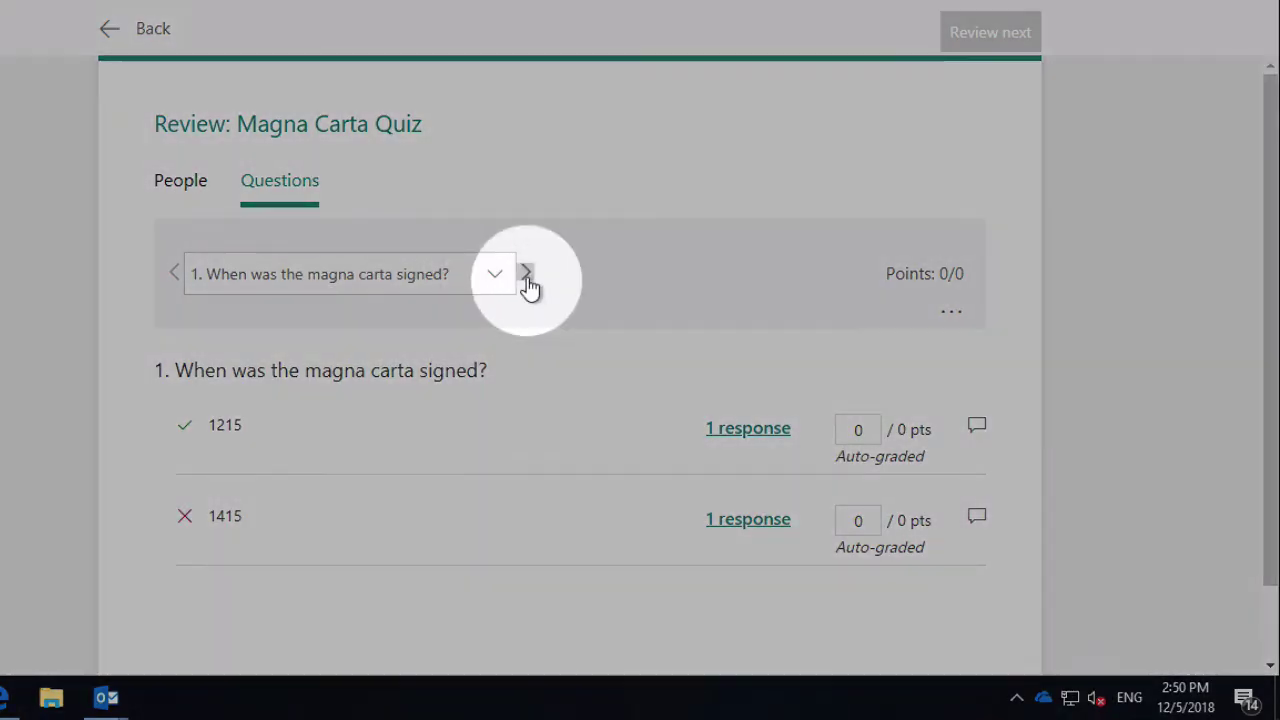
click(528, 280)
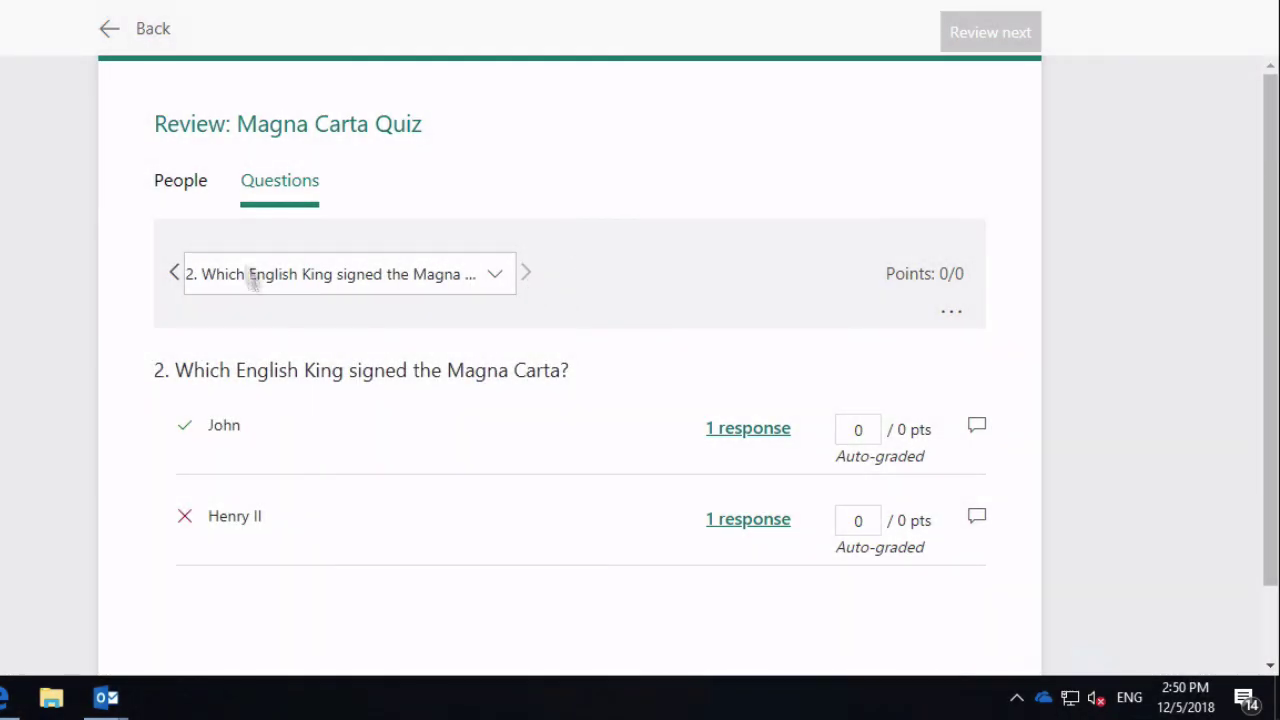
click(192, 187)
click(148, 38)
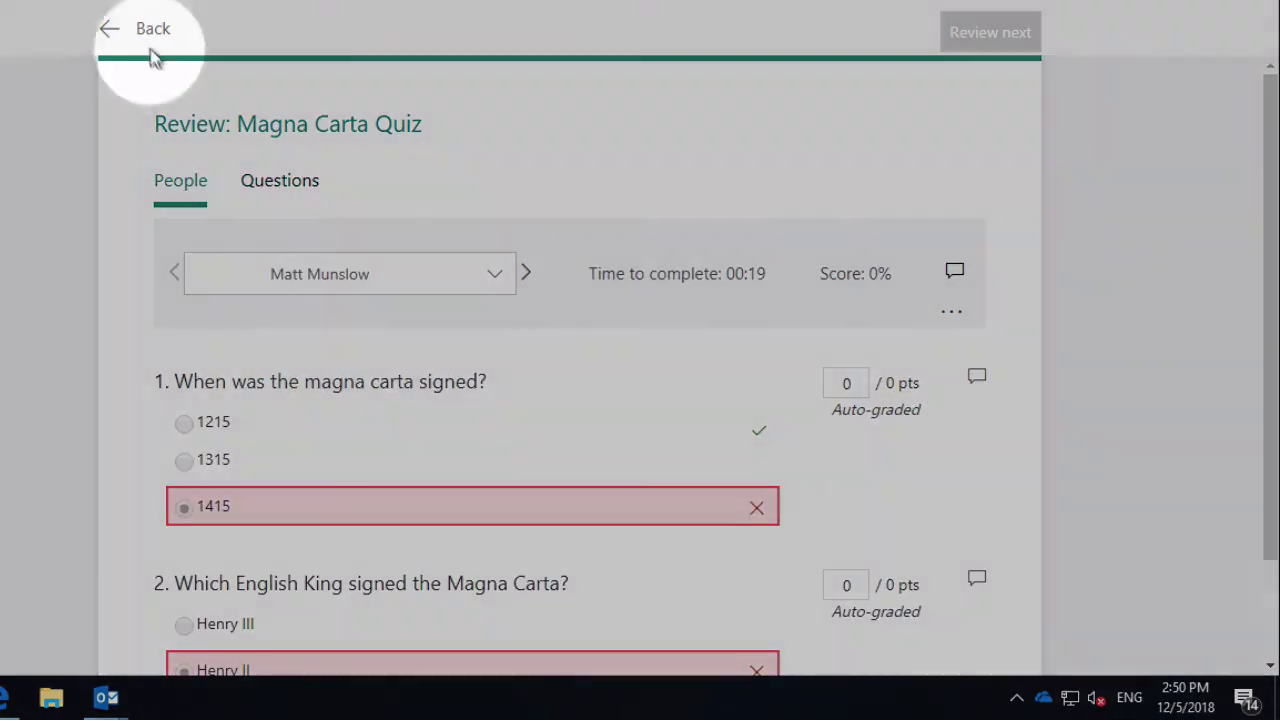
Scroll the responses summary to question 1's pie chart showing a 50% split between 1215 and 1415
scroll(427, 277, down, 3)
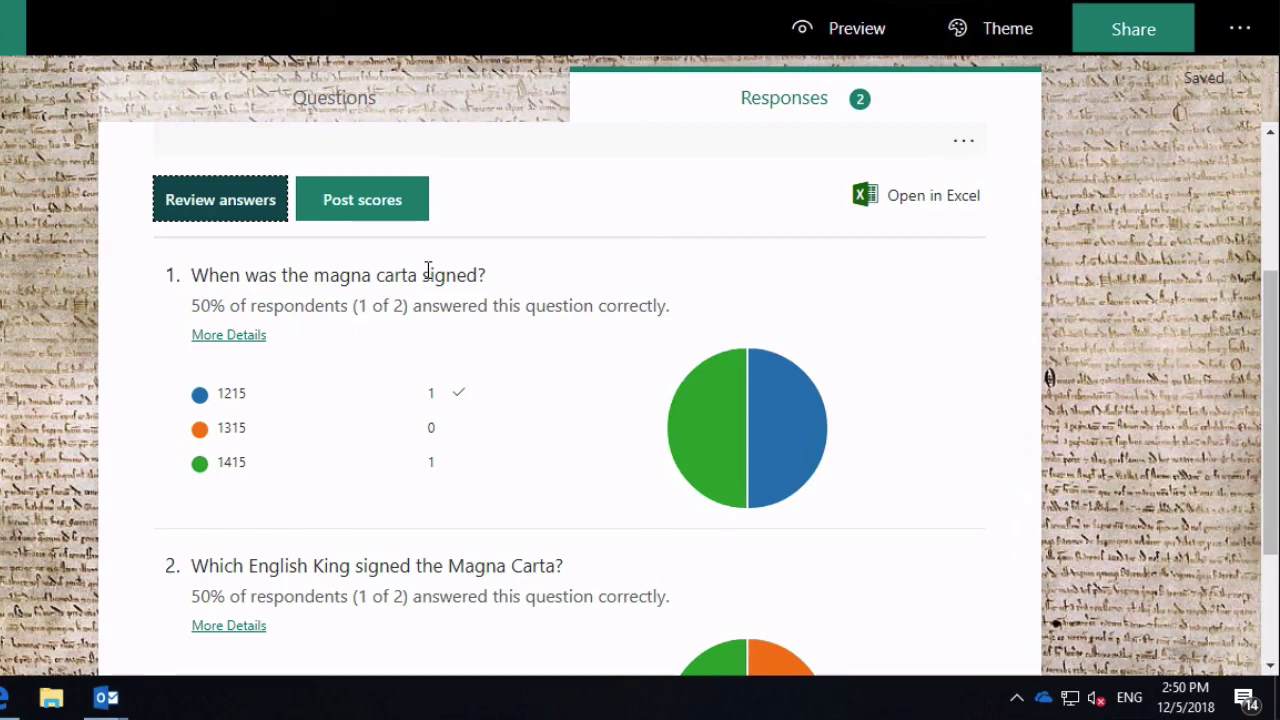
mouse_move(748, 410)
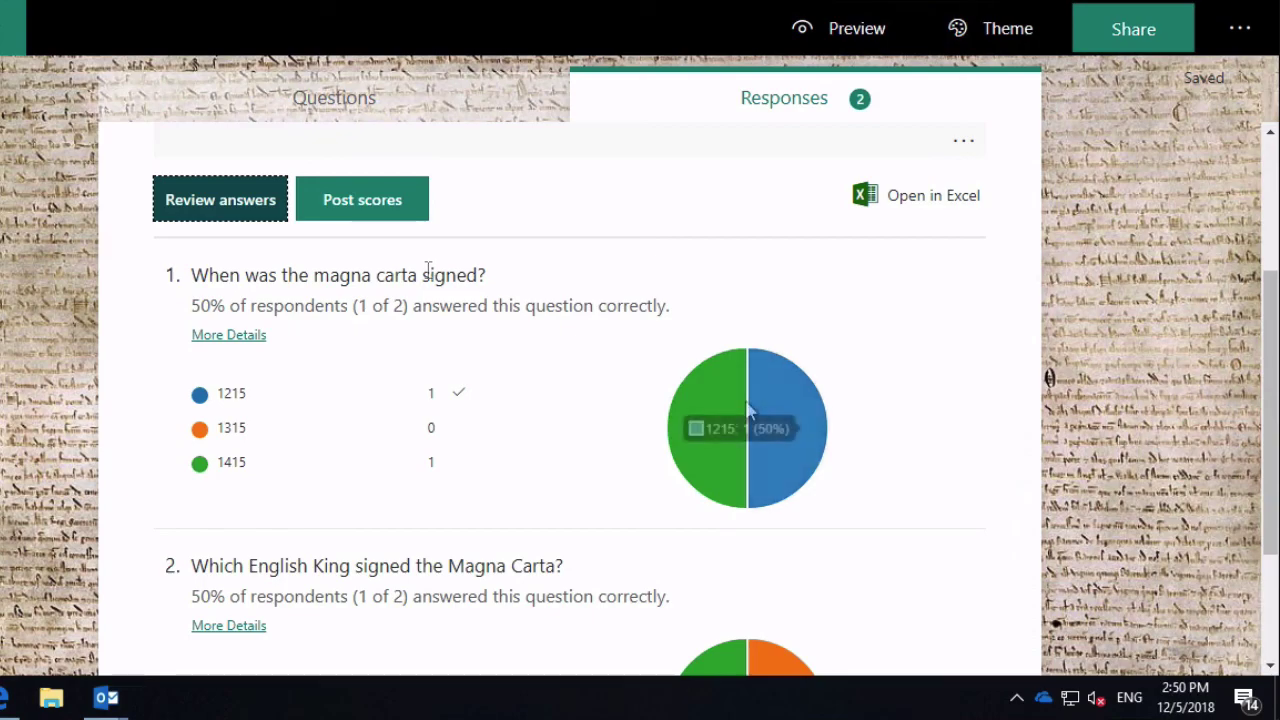